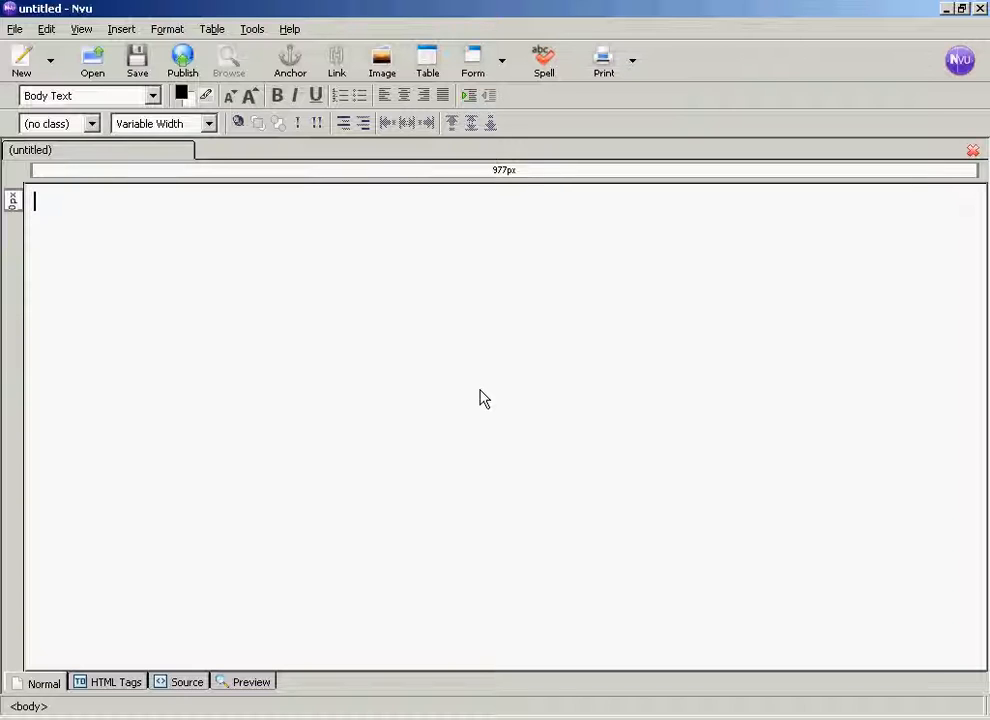
- Insert a table with 2 rows and 3 columns and set its table alignment to Center
click(430, 62)
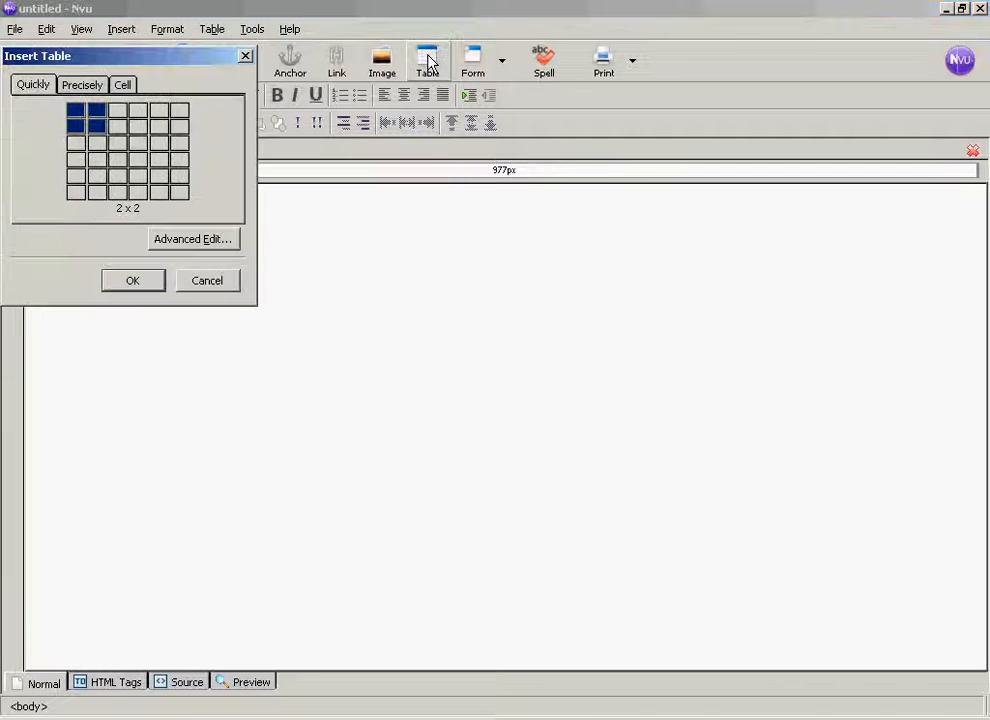
click(117, 137)
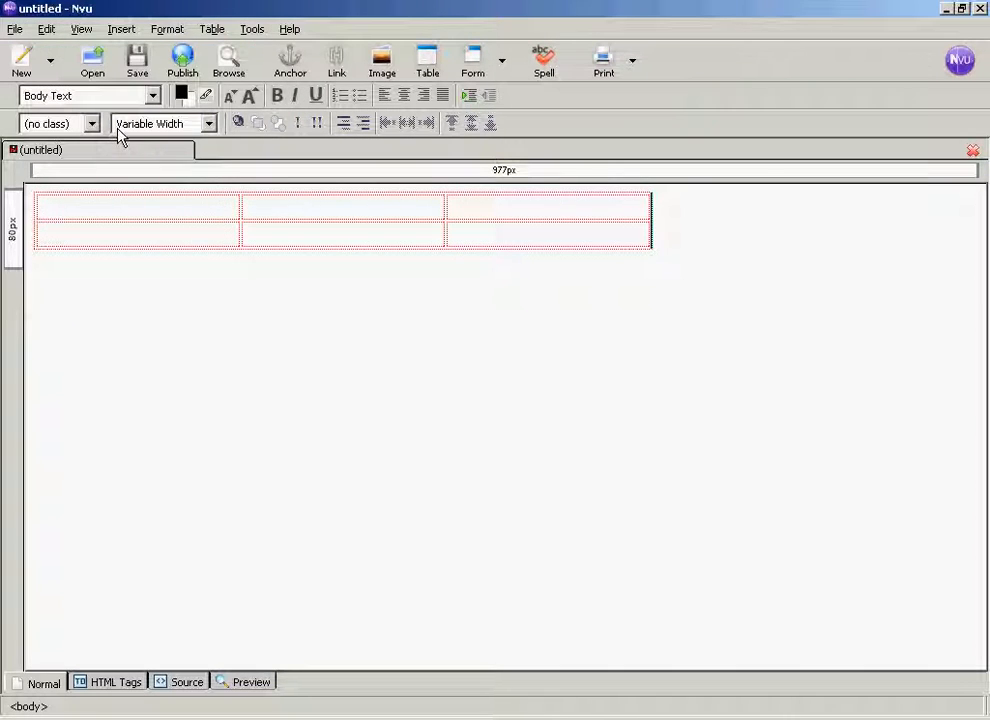
click(38, 203)
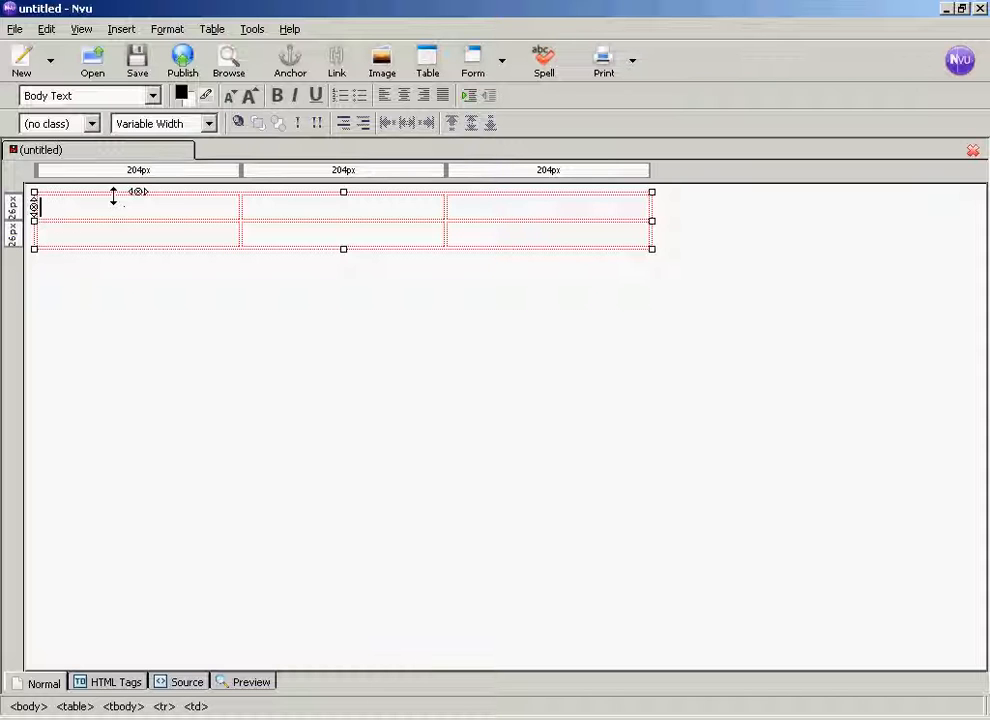
click(211, 30)
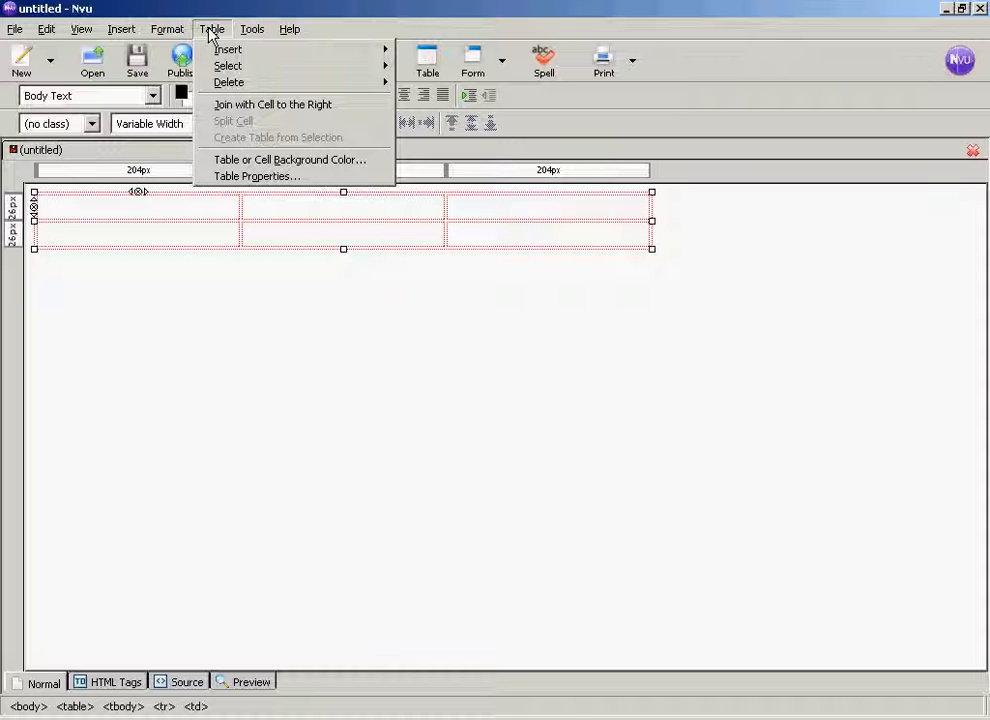
click(259, 177)
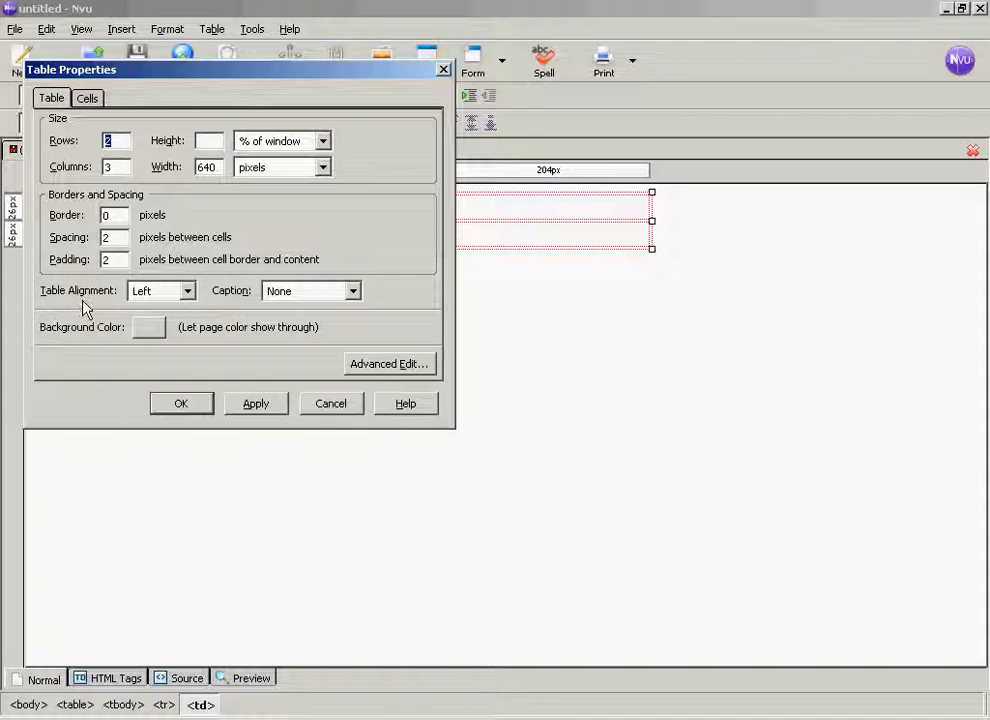
click(187, 291)
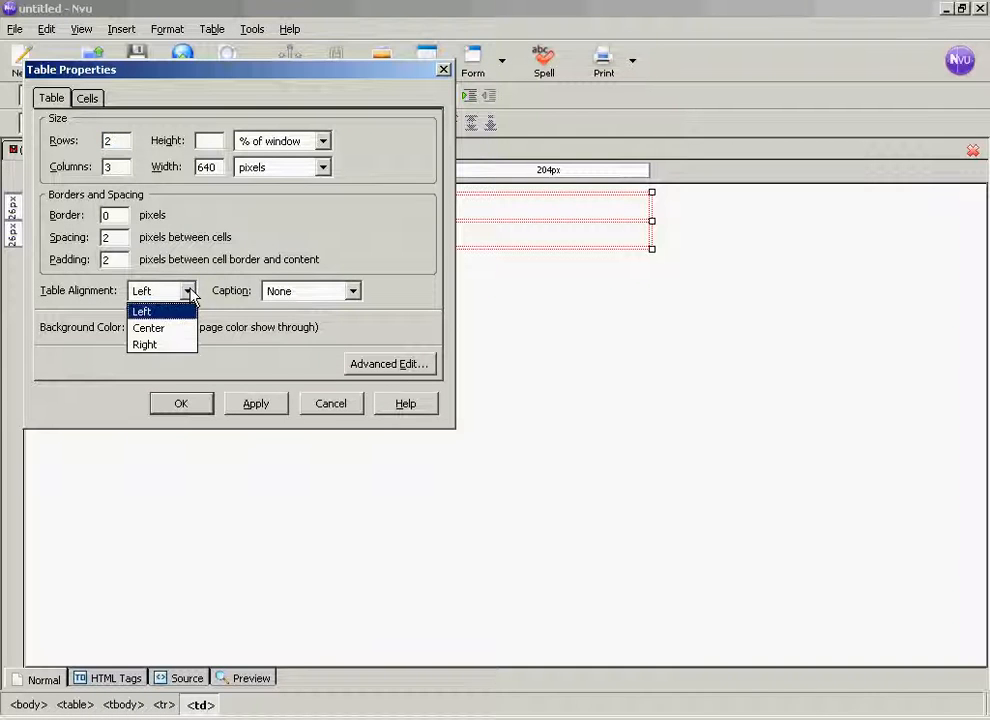
click(158, 329)
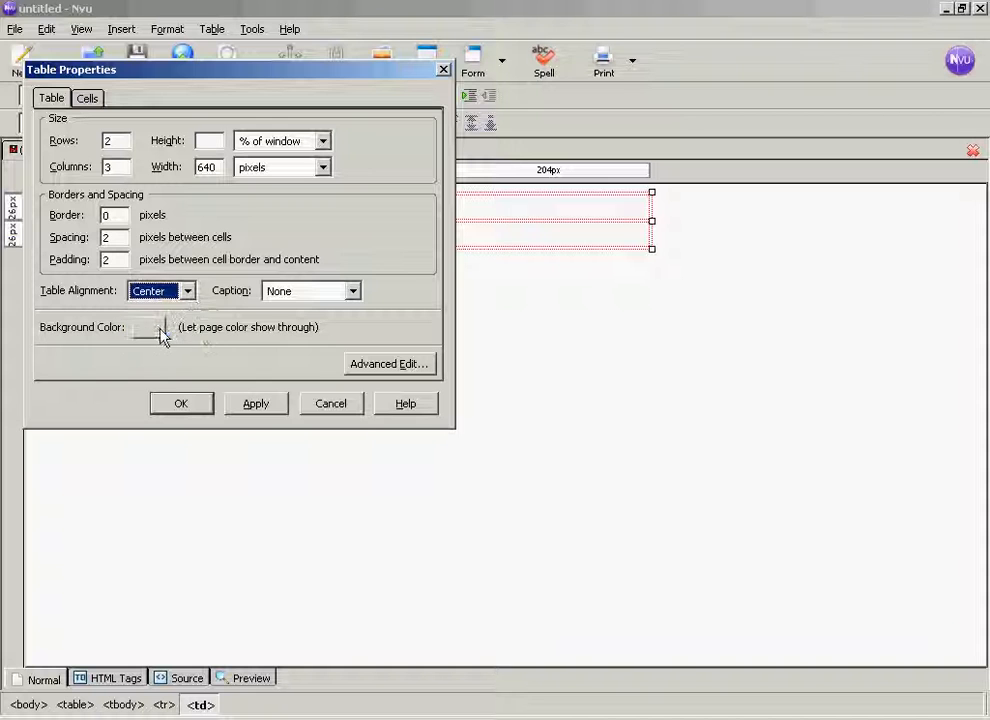
click(257, 407)
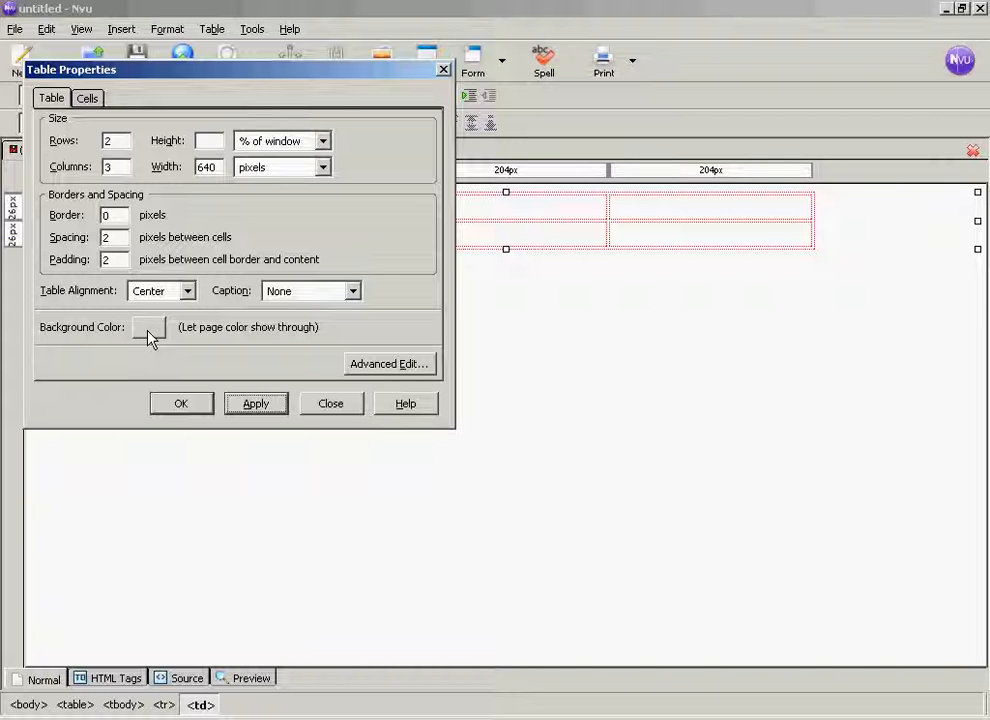
click(186, 412)
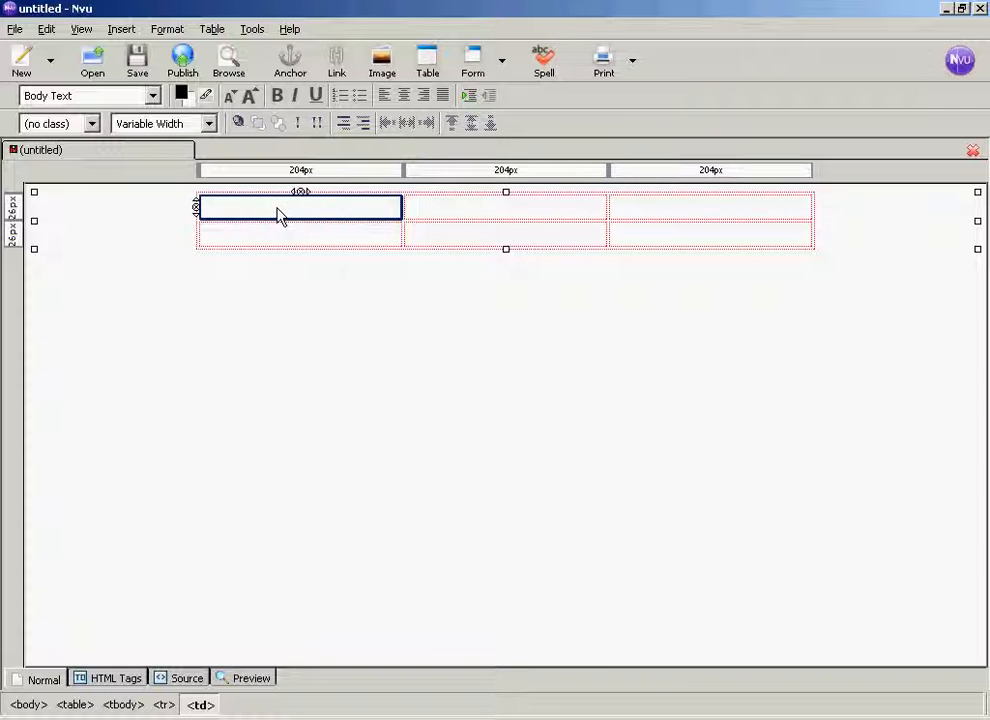
- Join the three cells of the table's first row into a single cell
click(211, 30)
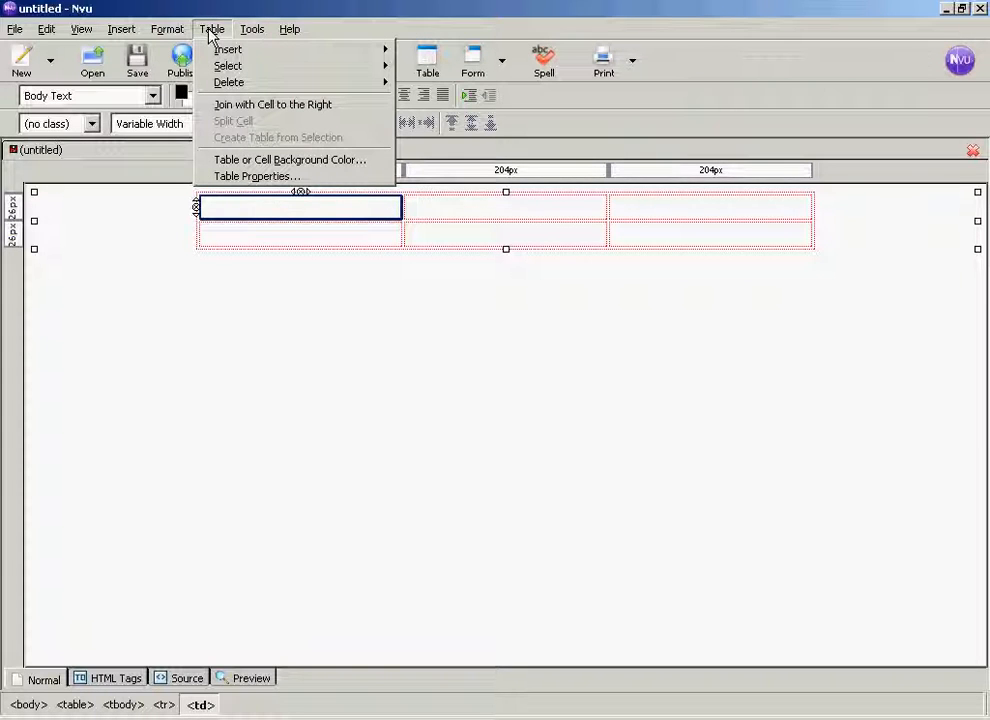
mouse_move(230, 66)
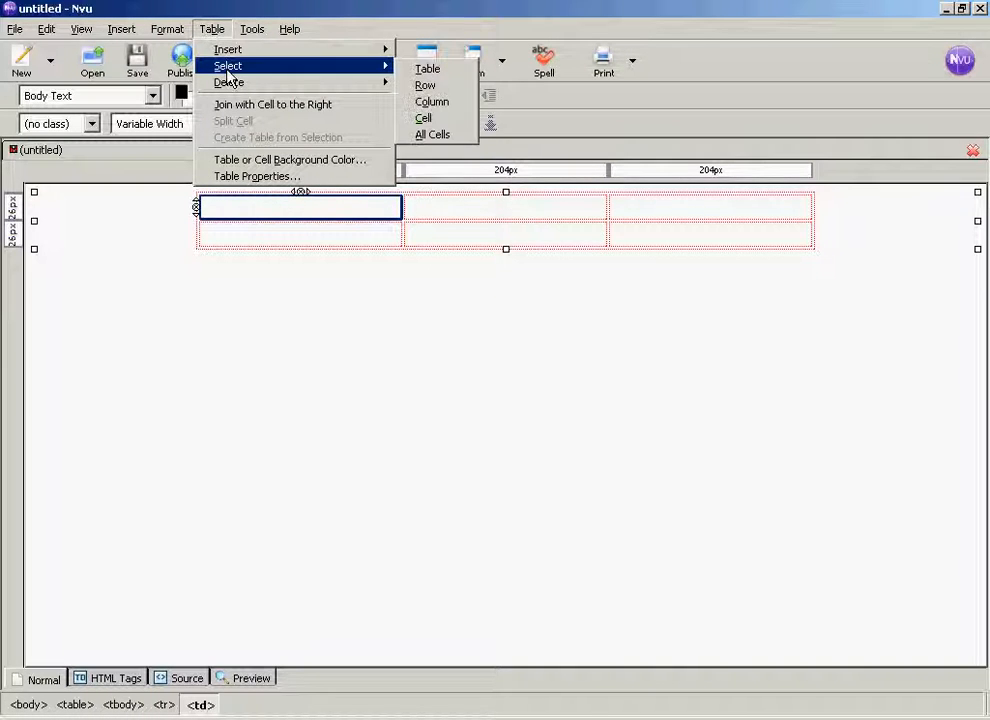
click(433, 86)
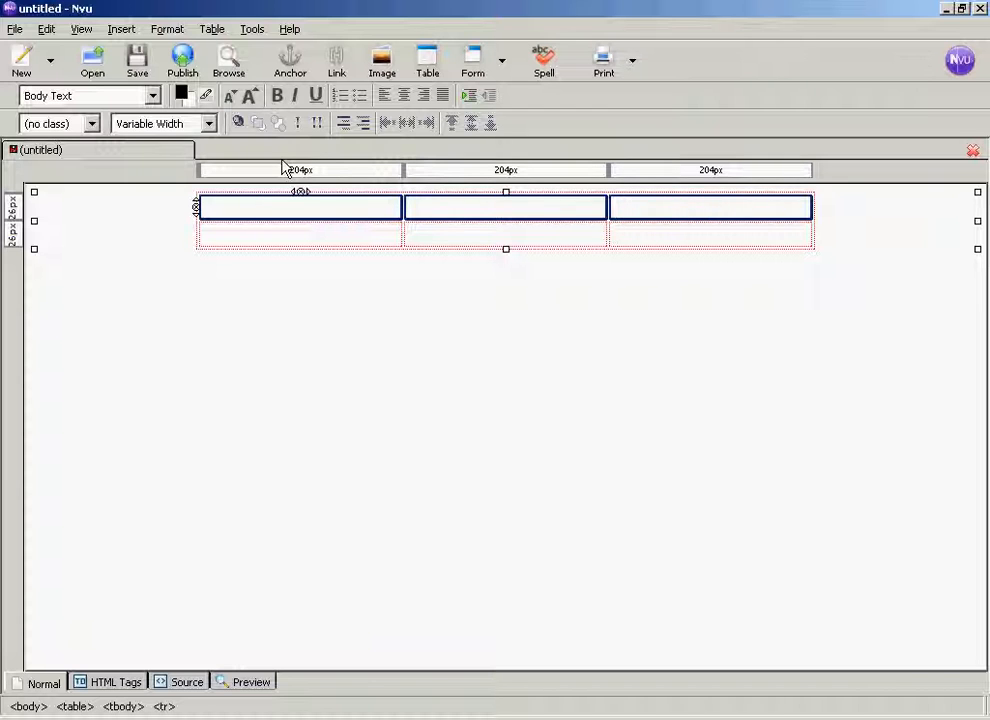
click(213, 30)
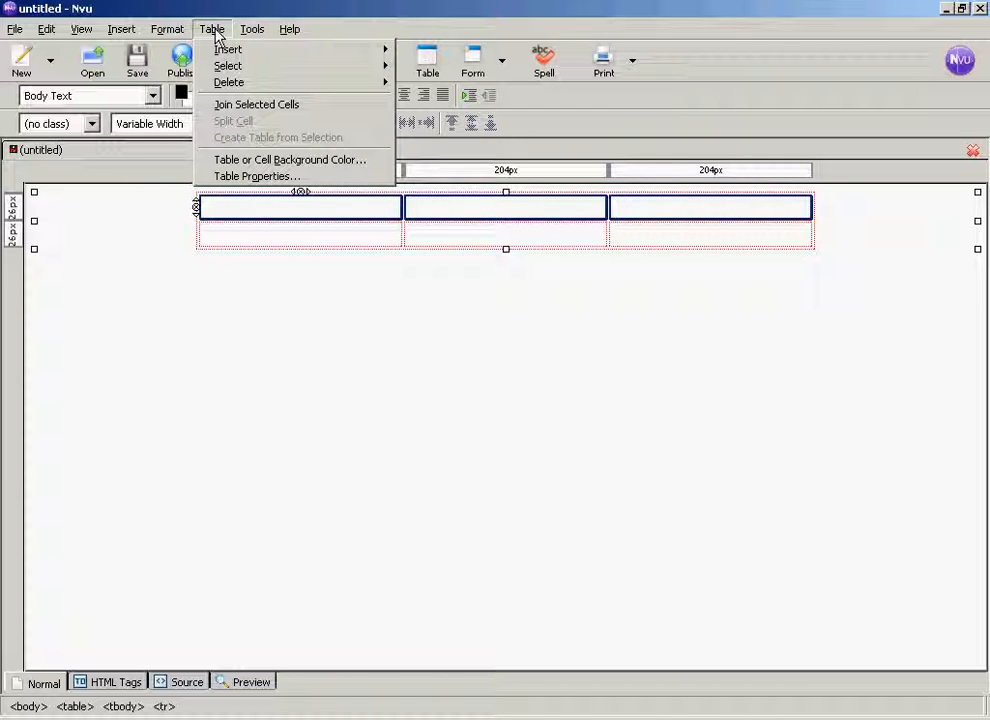
click(270, 106)
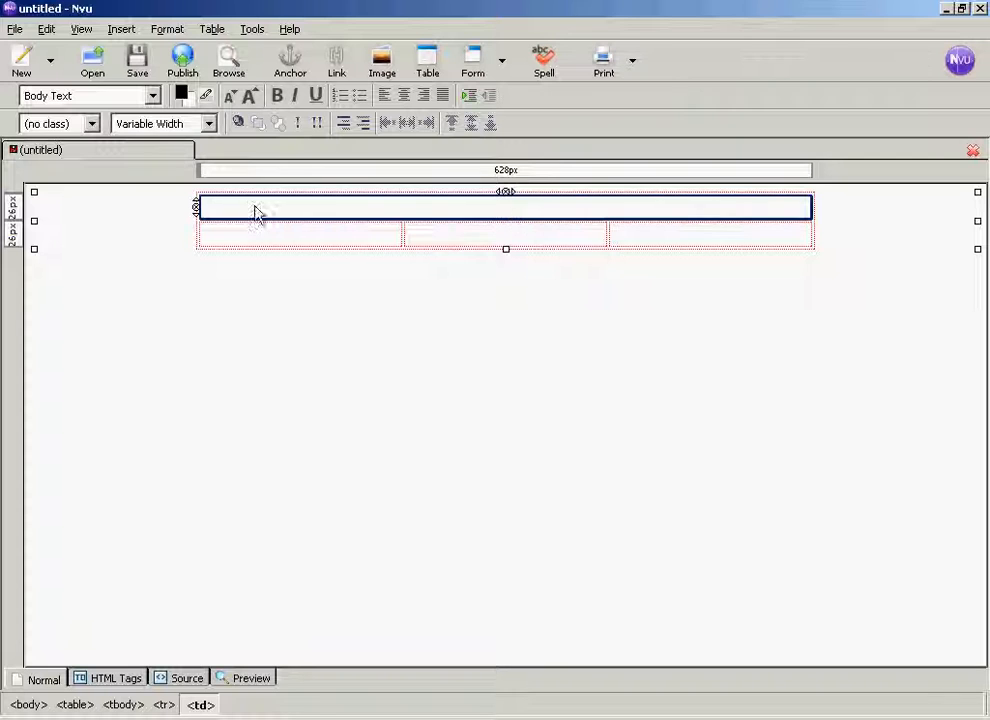
- Enter the centred Heading 1 text "Download Our FREE Report Today and Discover an Amazing Benefit!" in the table's top cell
click(352, 236)
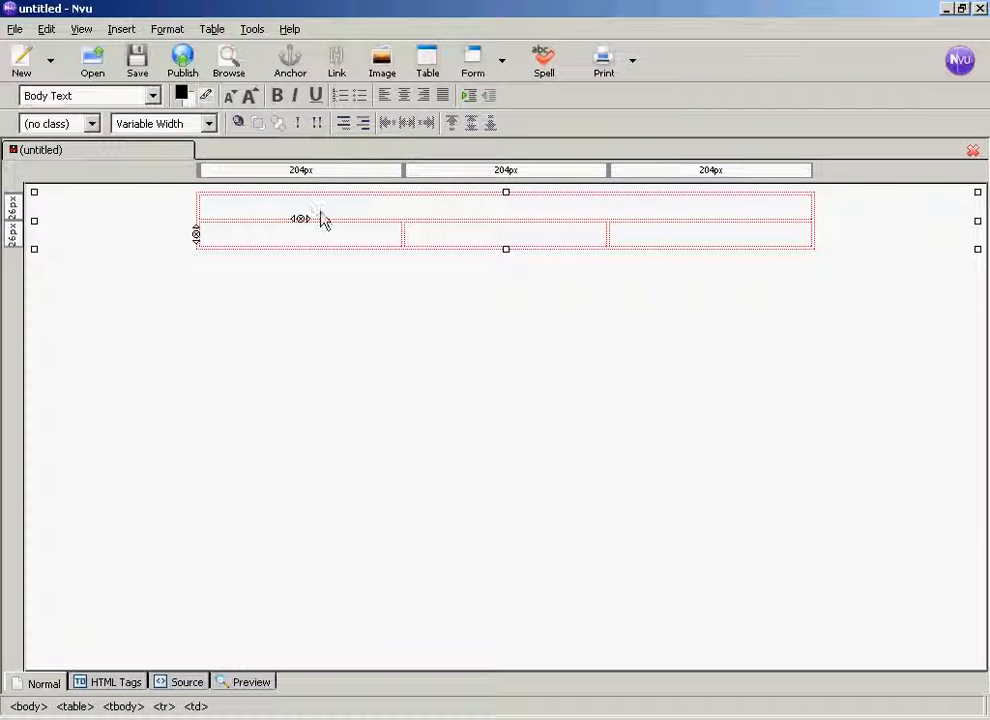
click(371, 219)
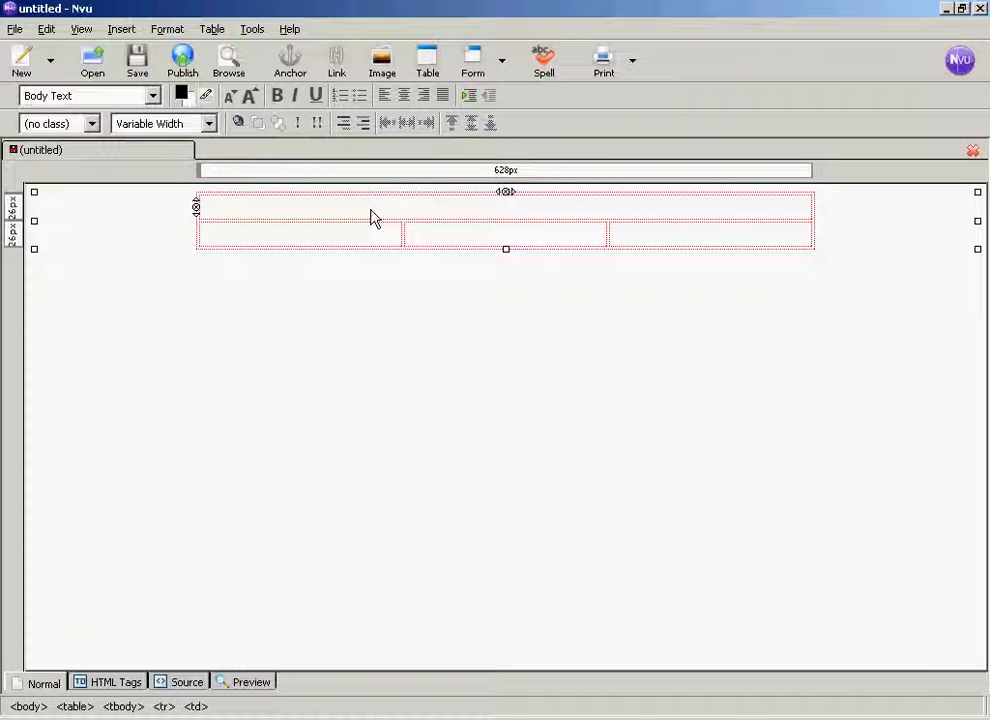
click(405, 96)
click(153, 97)
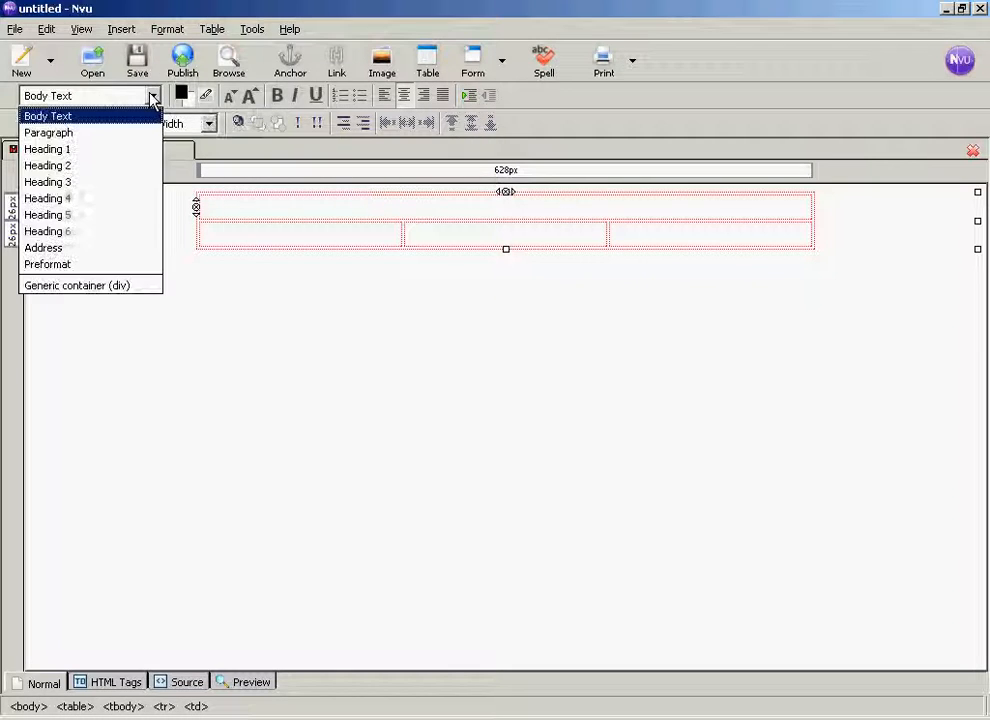
click(56, 150)
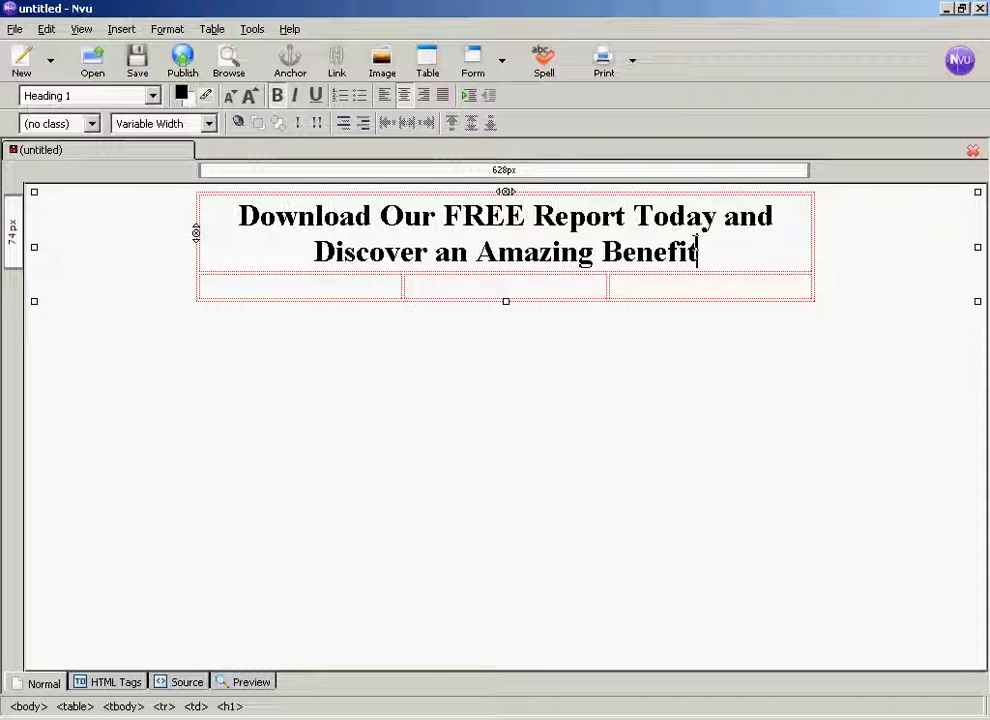
text(!)
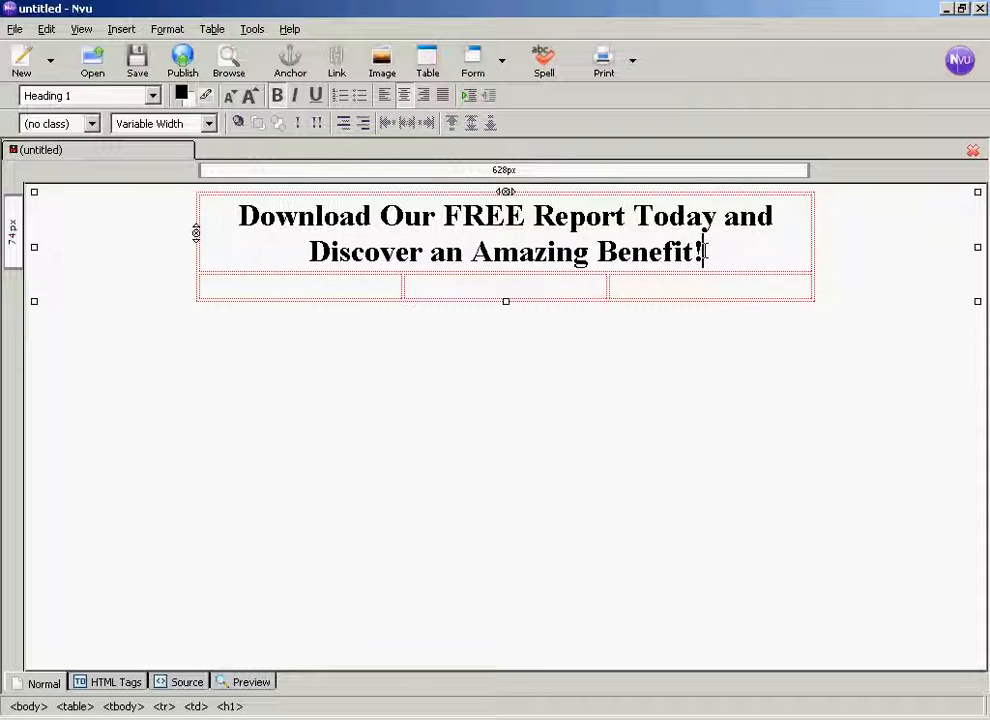
- Change the font of the whole headline in the top cell to Verdana
drag(703, 251, 233, 217)
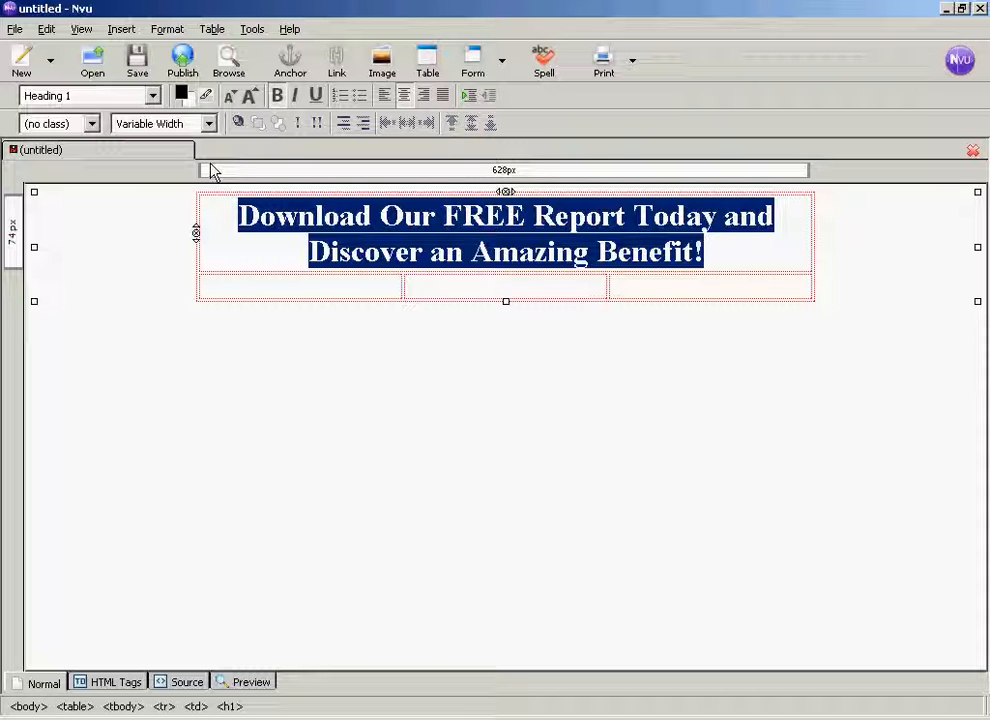
click(167, 30)
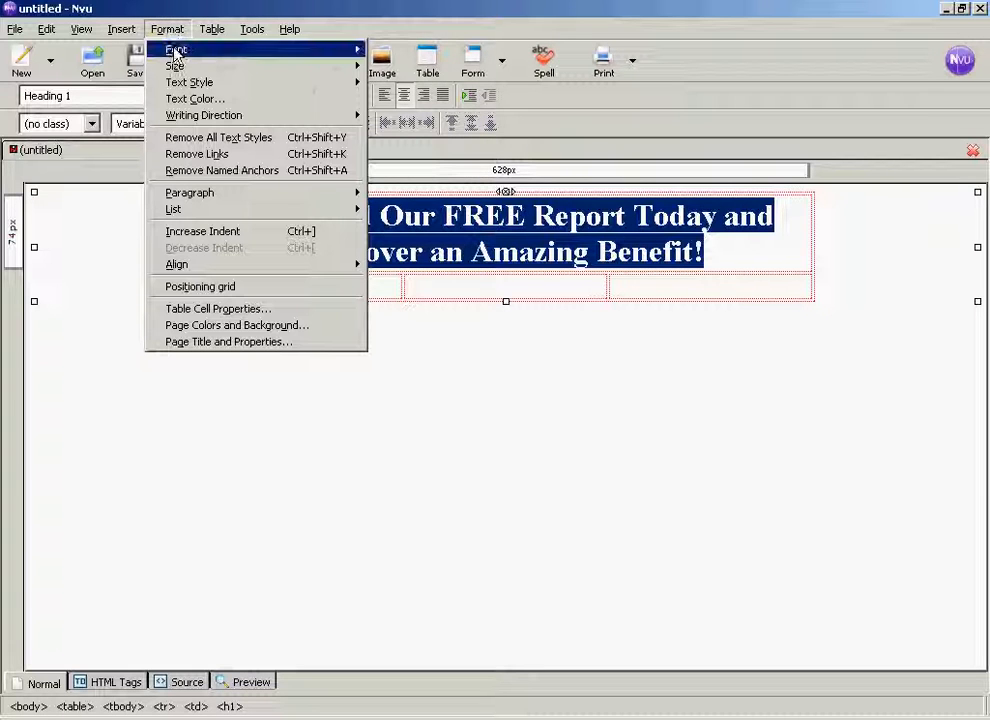
mouse_move(172, 50)
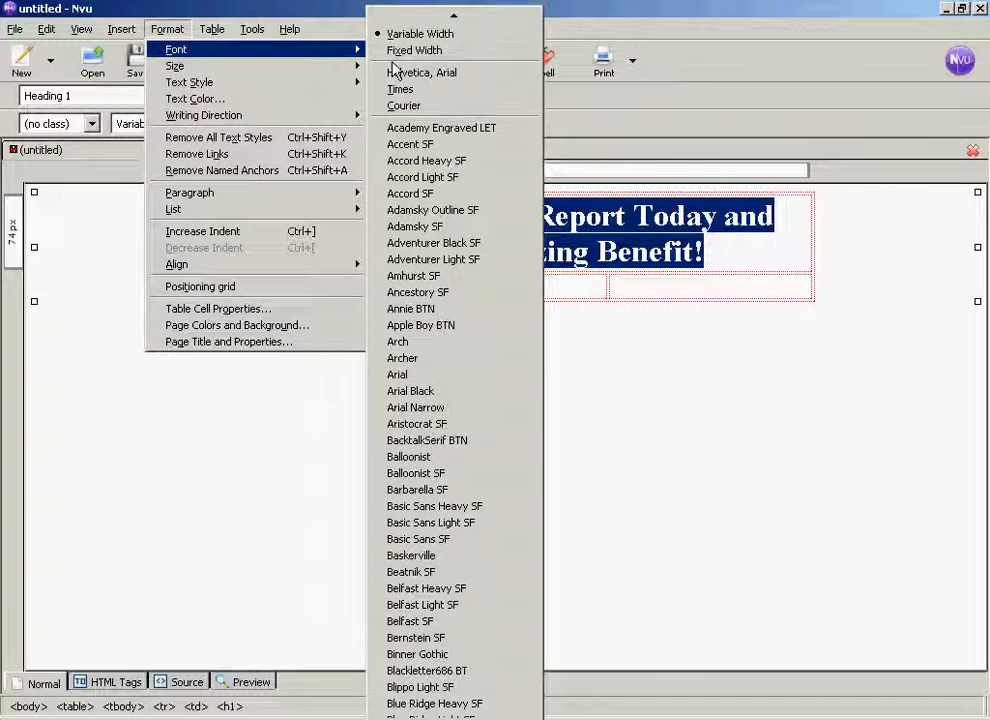
mouse_move(446, 718)
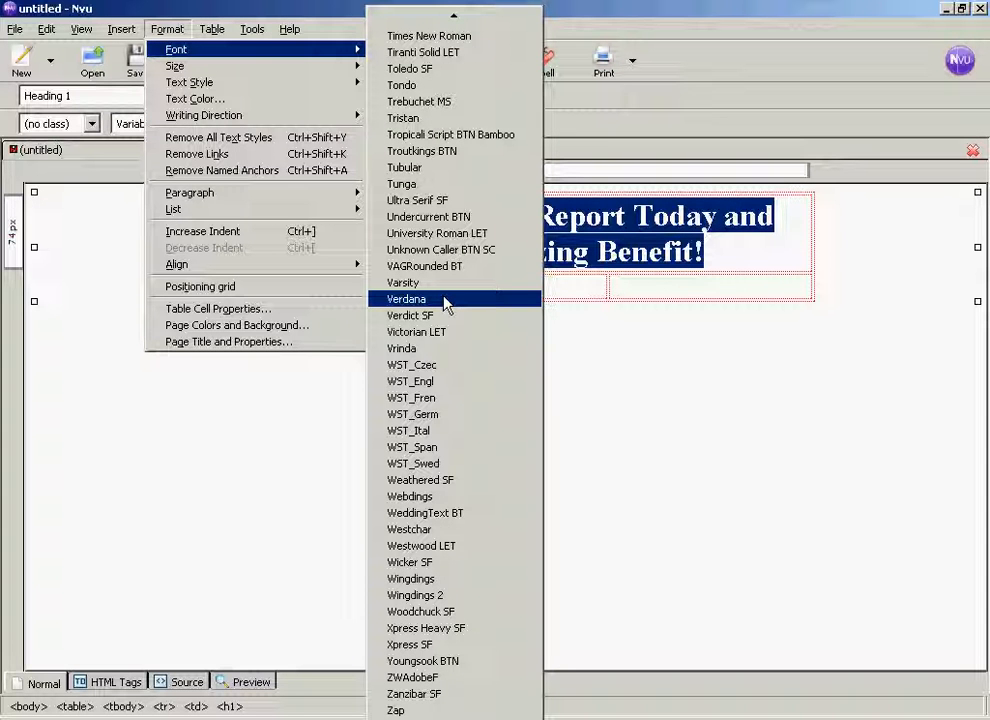
click(446, 300)
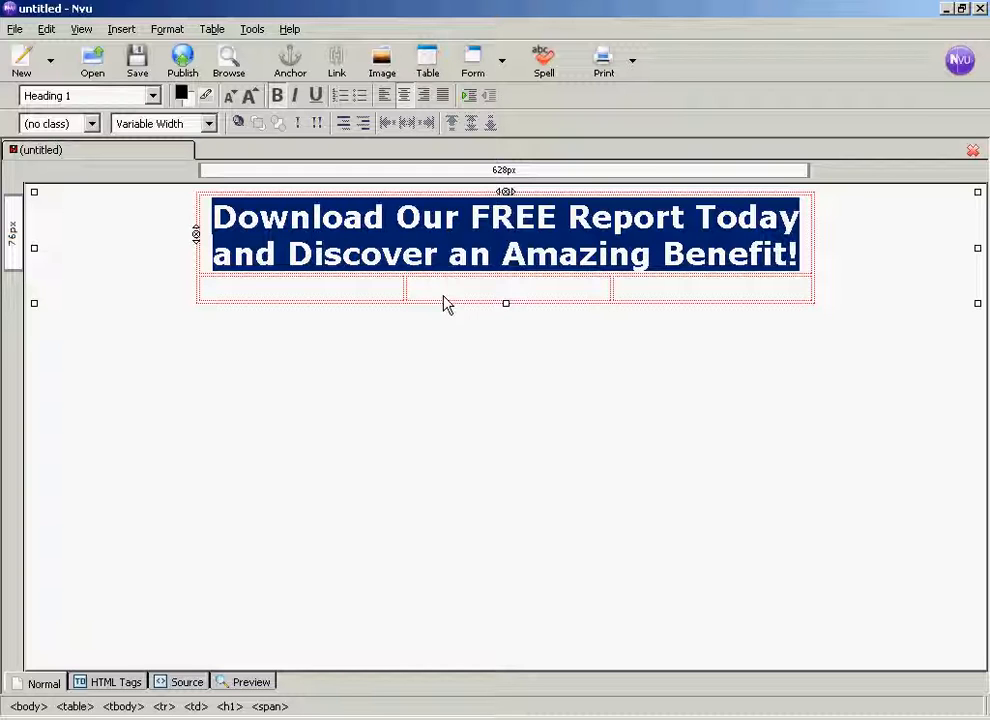
- Colour the headline text dark red (#990000) using the last-picked color
click(181, 93)
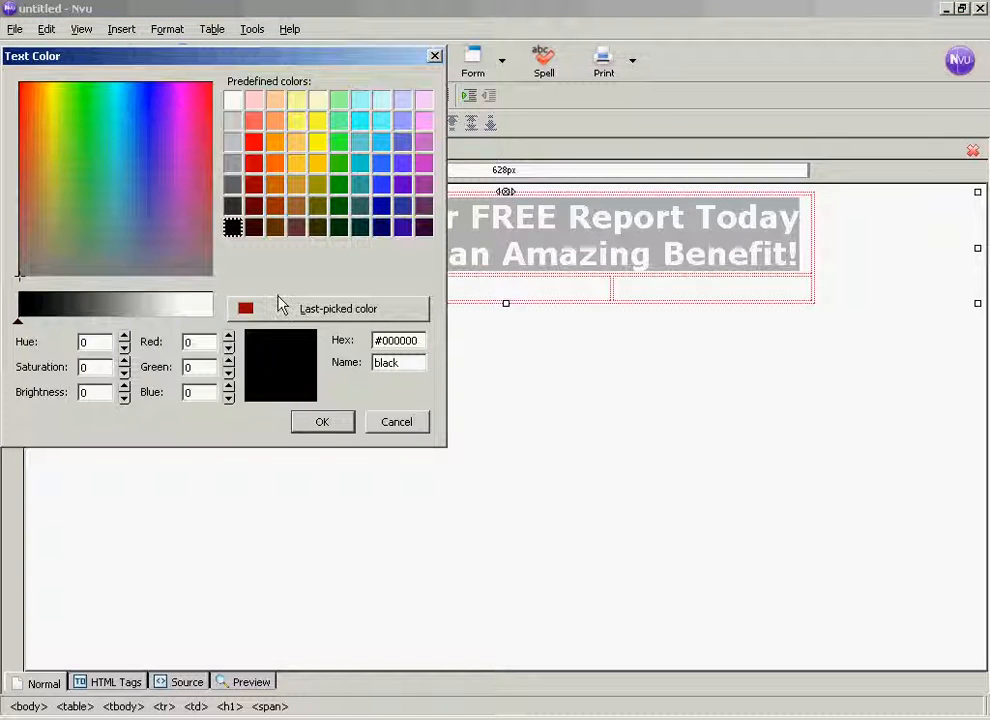
click(340, 315)
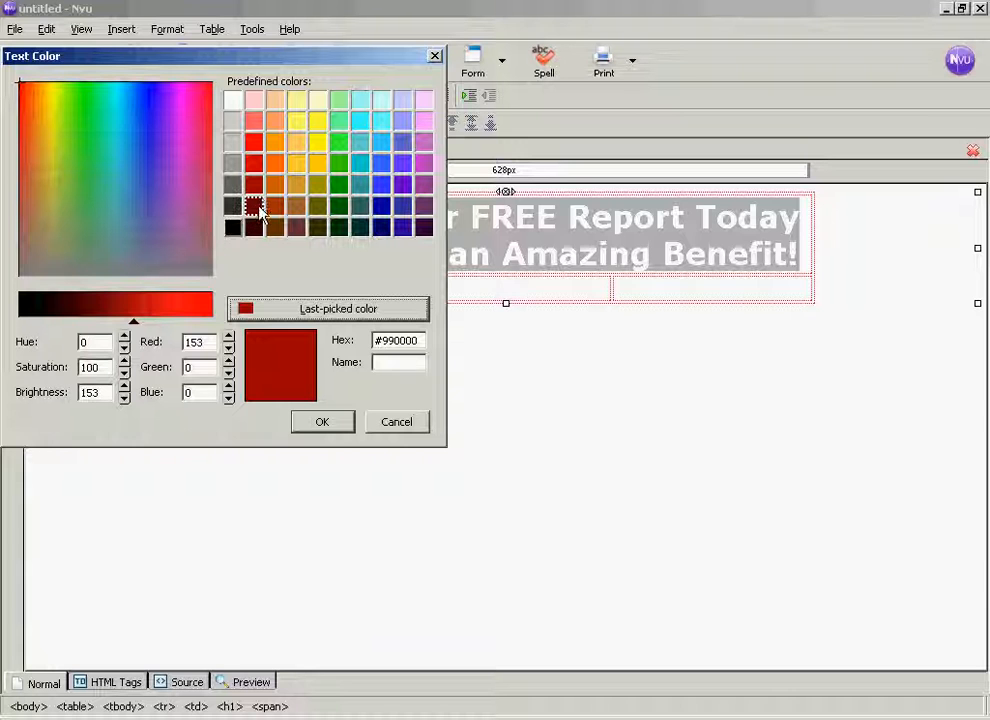
click(326, 424)
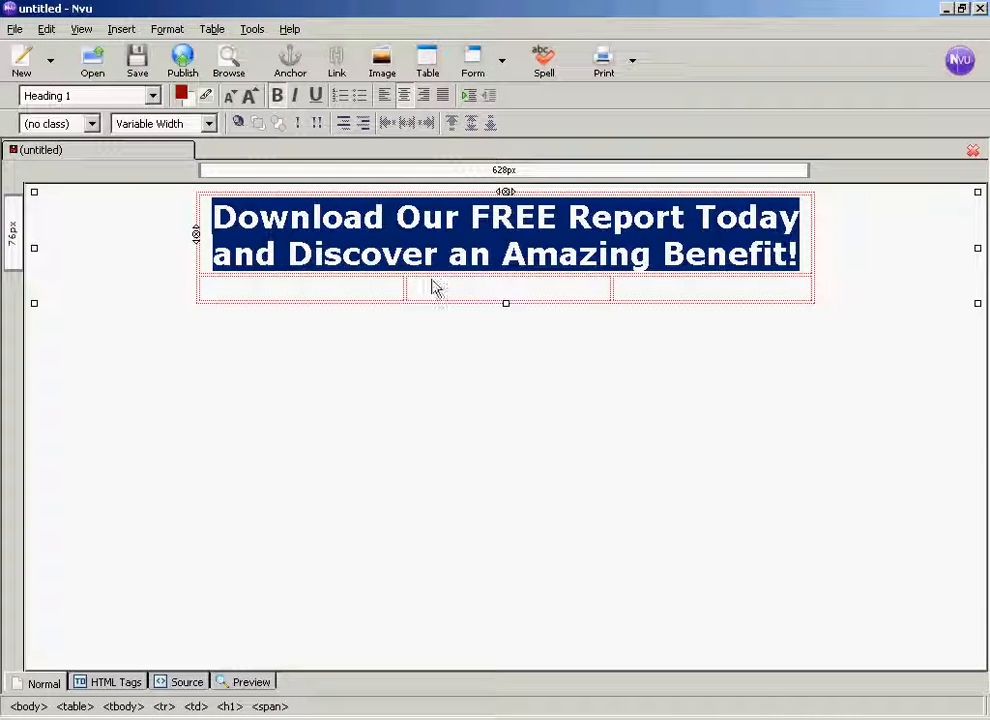
click(383, 293)
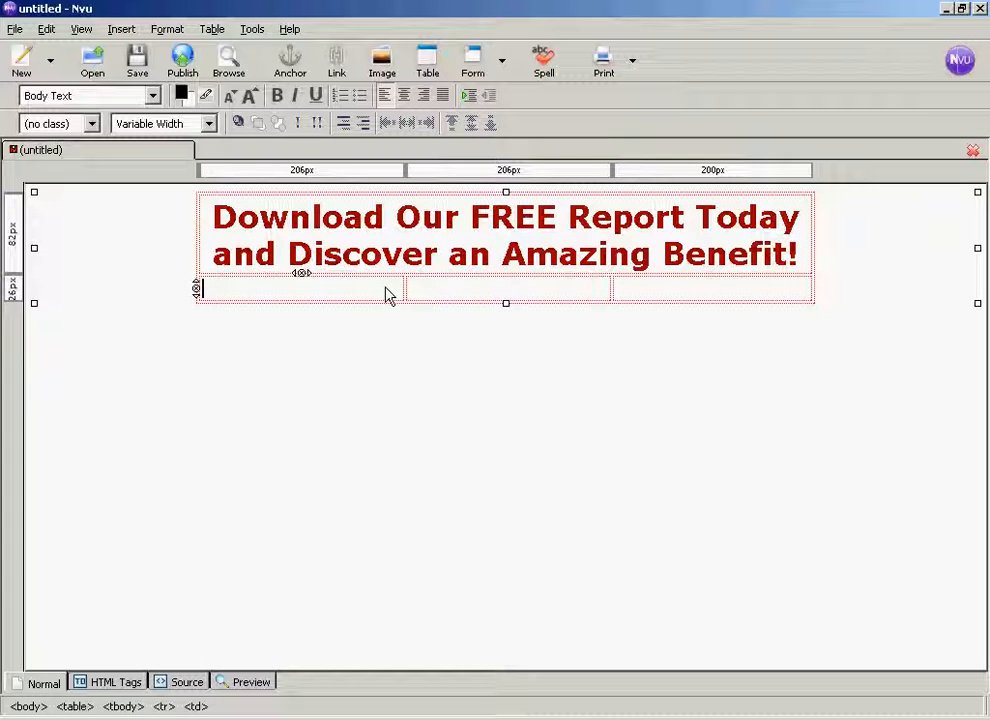
click(460, 238)
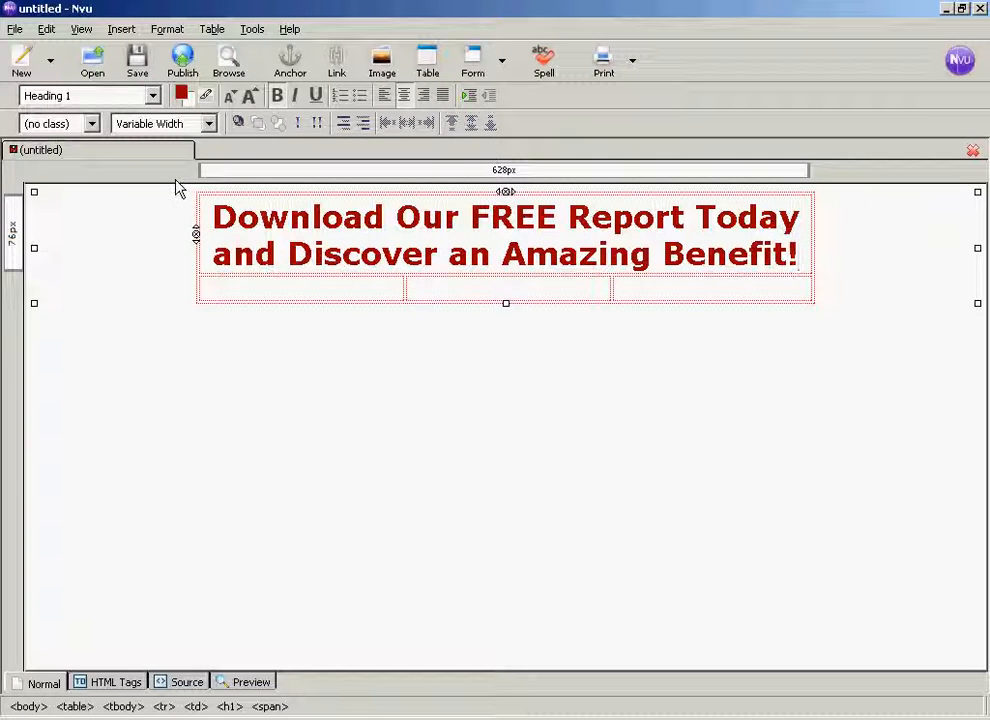
- Start saving the page and give it the page title "Squeeze Page"
click(138, 64)
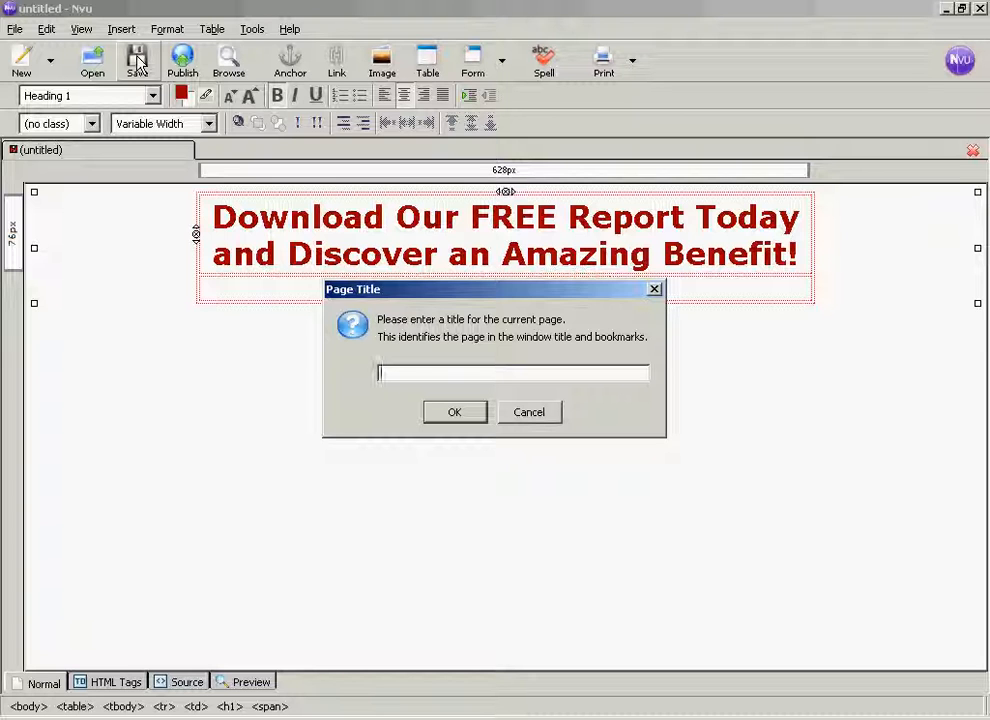
text(Squeeze Page)
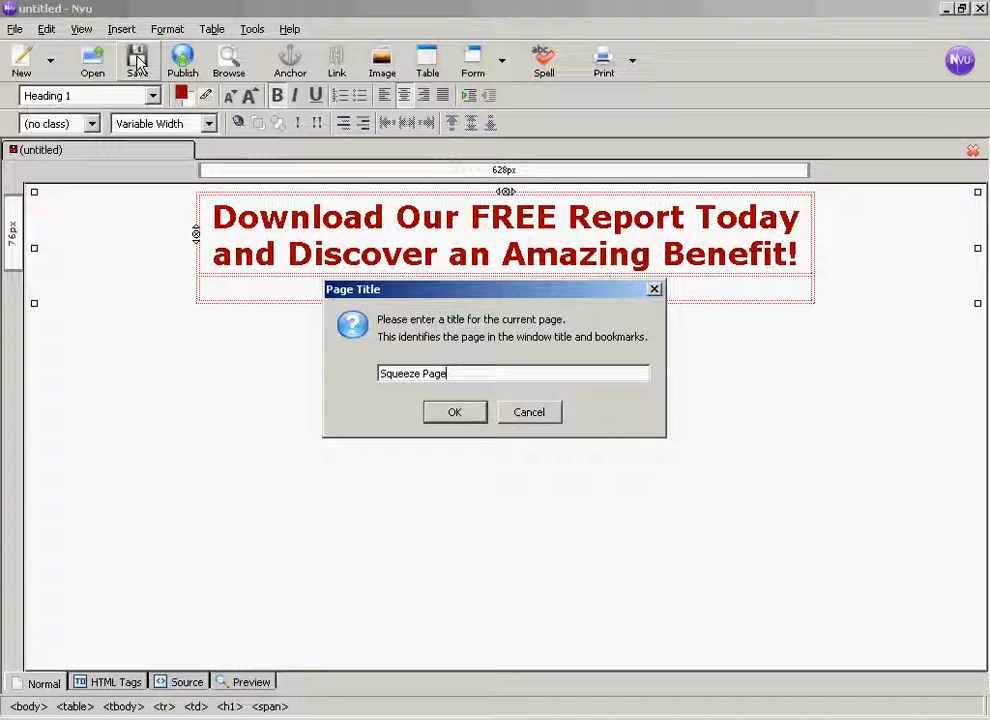
click(456, 414)
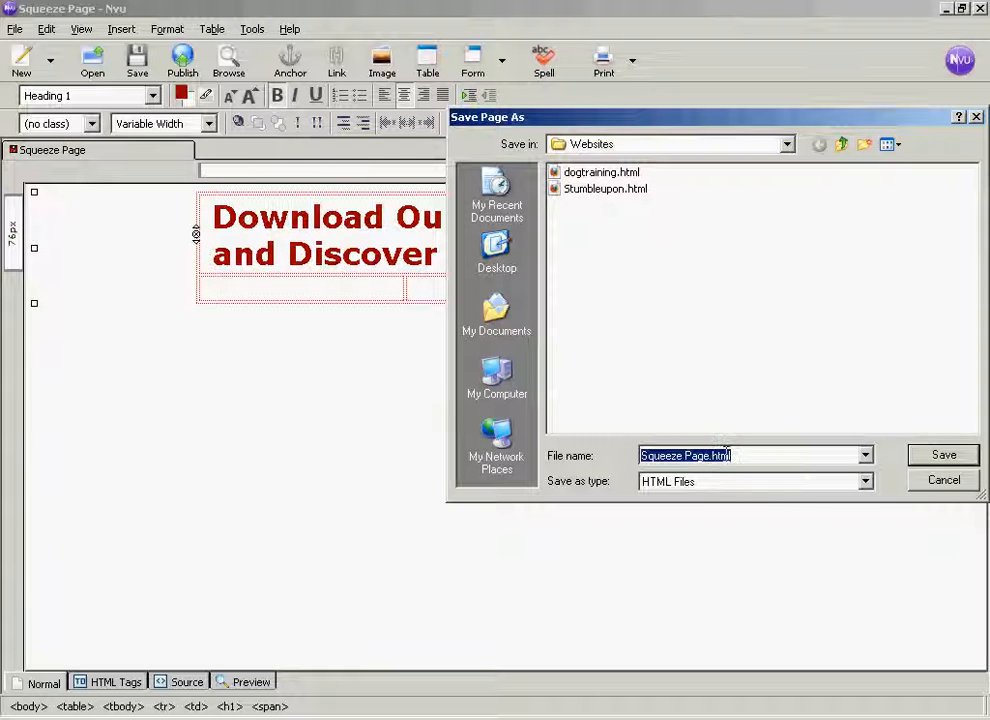
- Save the page in the Websites folder as an HTML file named squeezepage
click(727, 454)
drag(729, 455, 619, 455)
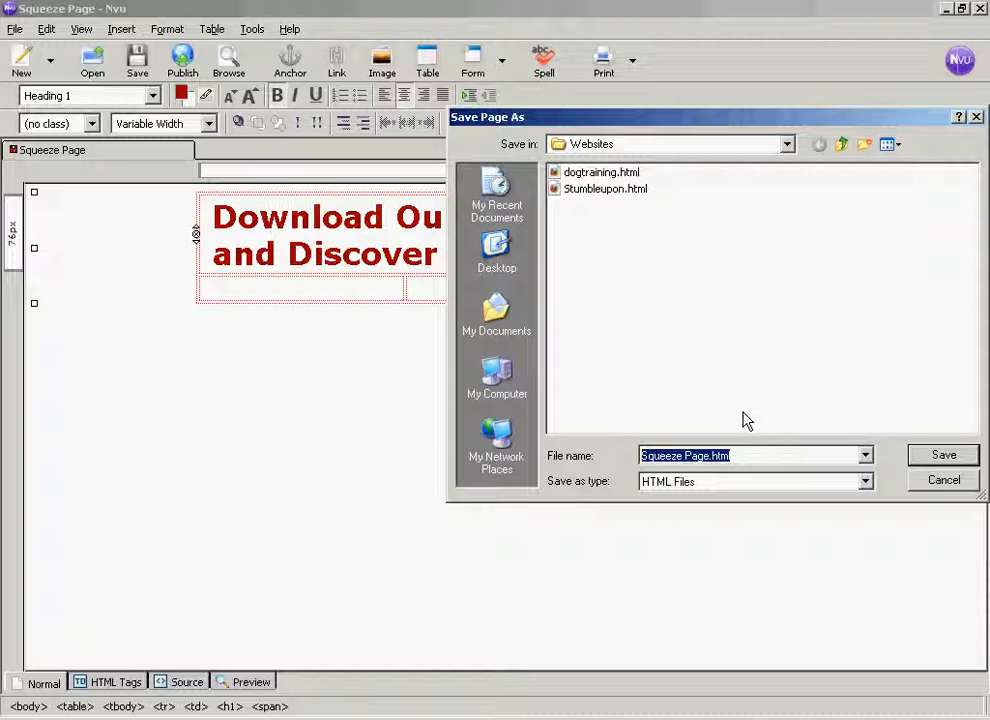
text(s)
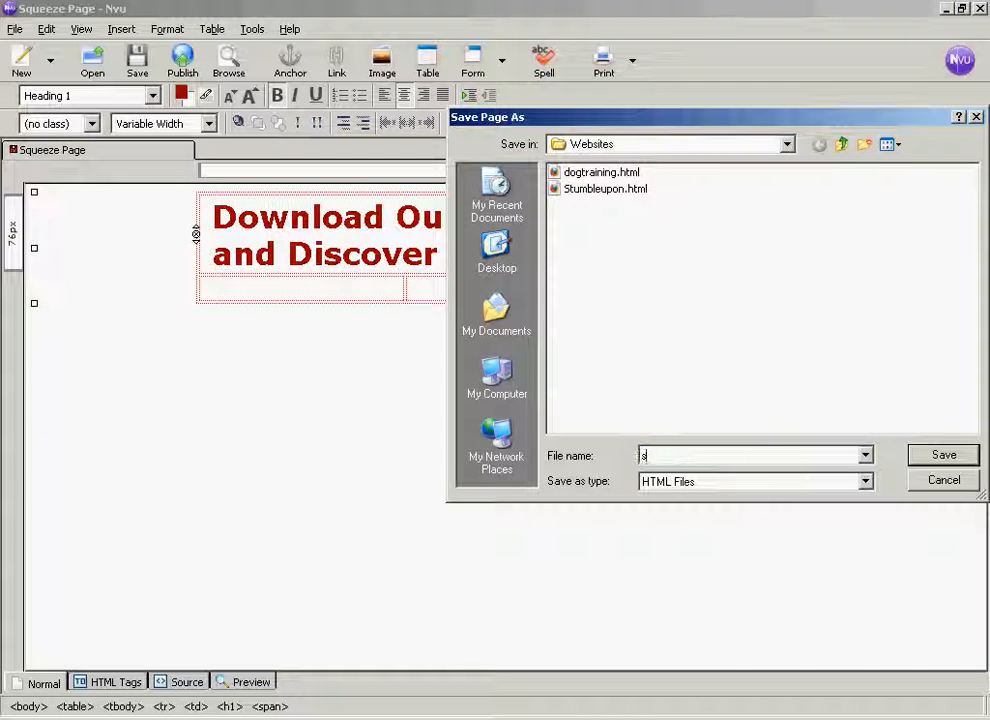
text(queezepage)
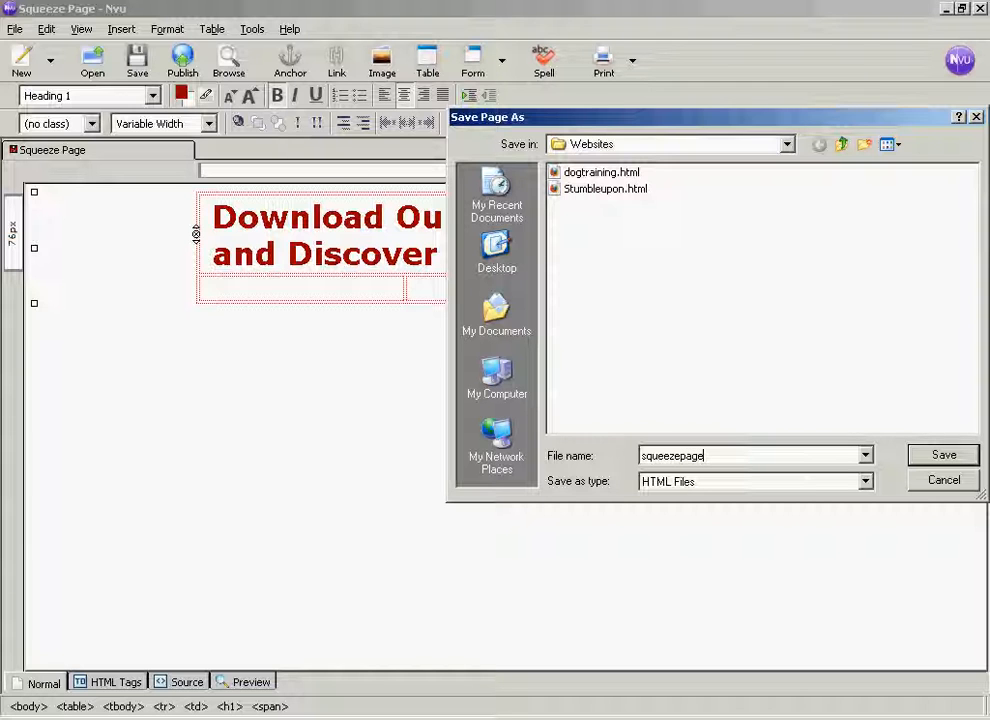
click(953, 455)
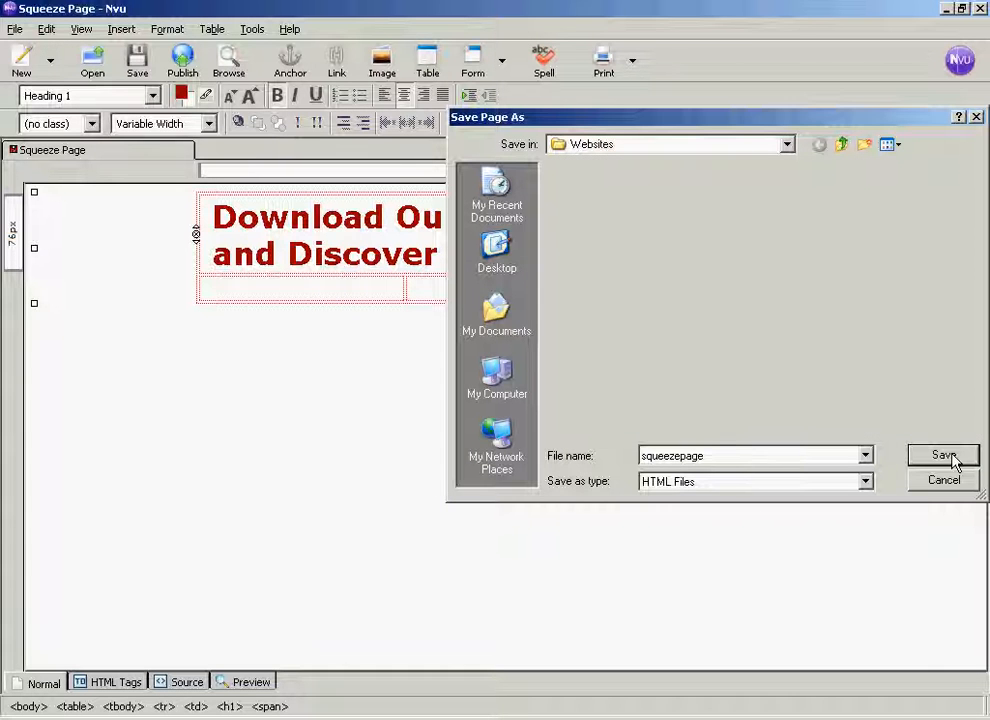
click(944, 456)
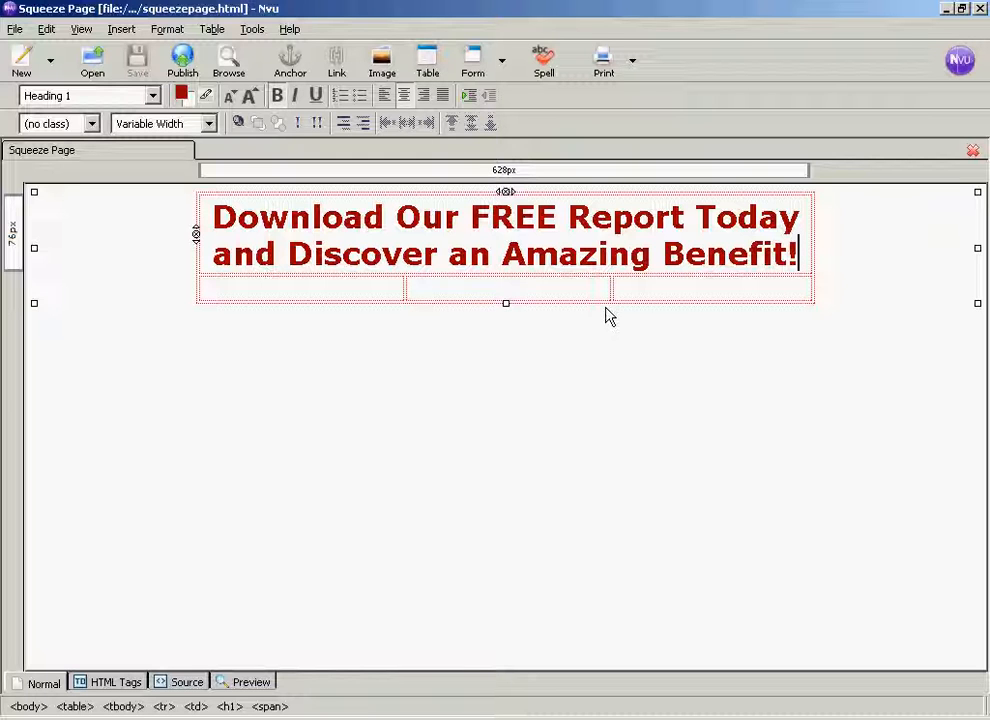
- Insert the image free_report_cover.png with the alternate text "Free Report" in the left cell of the table's second row
click(219, 296)
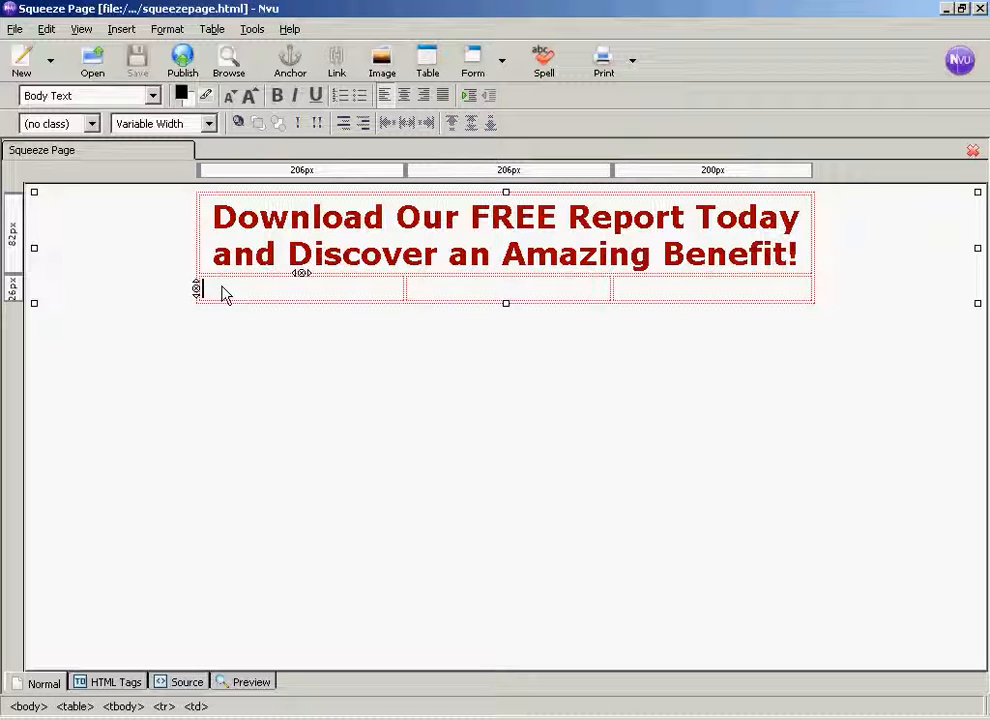
click(119, 34)
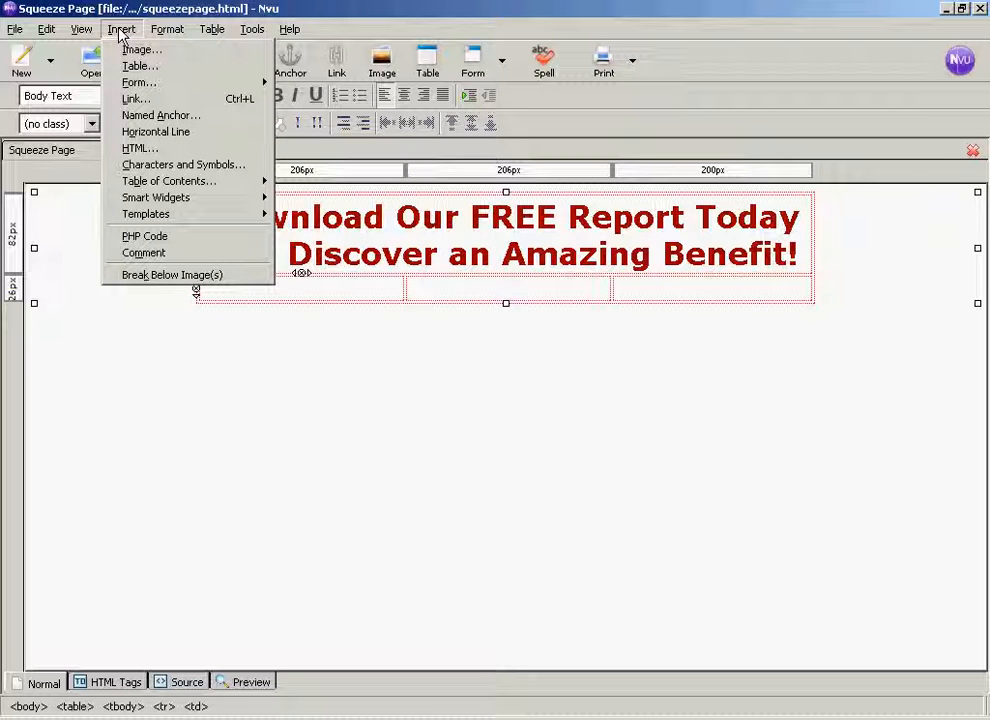
click(139, 52)
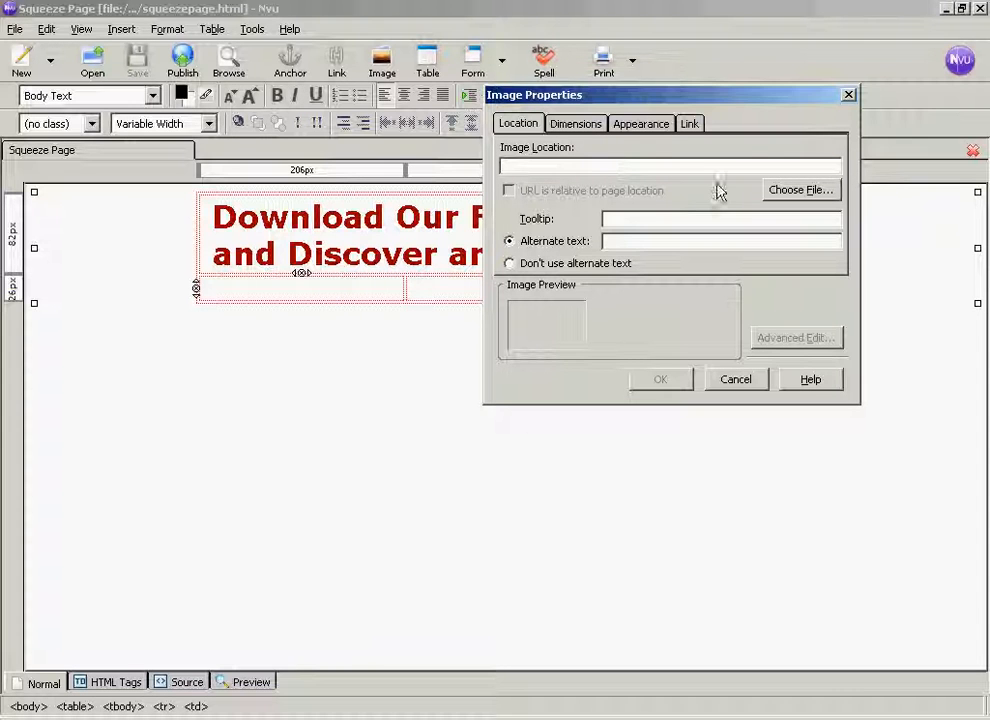
click(815, 191)
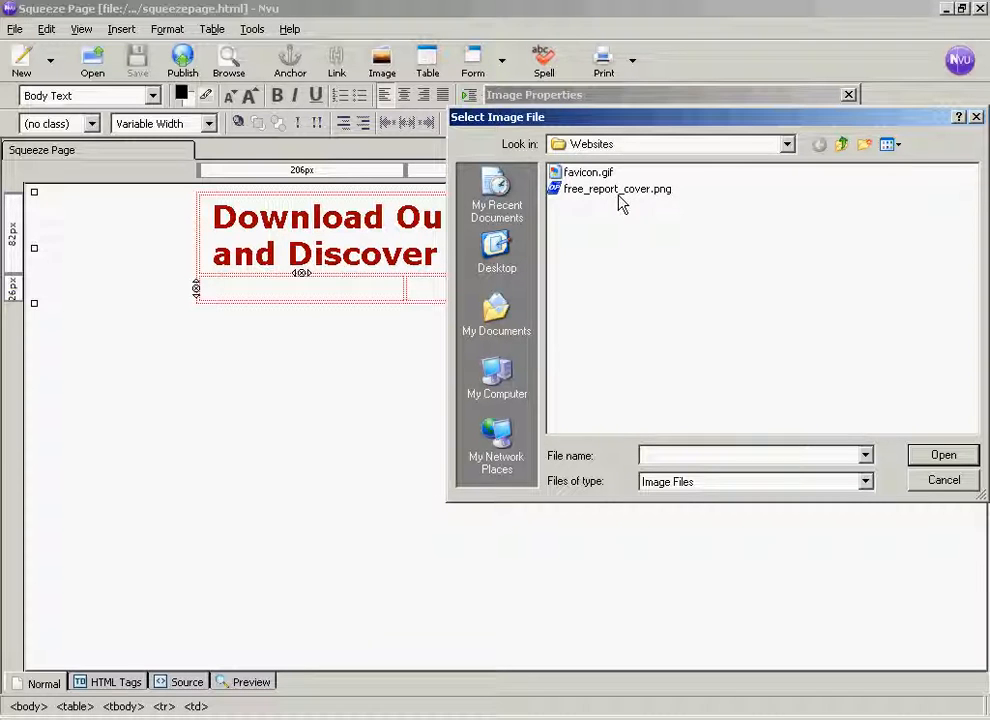
click(668, 192)
click(955, 458)
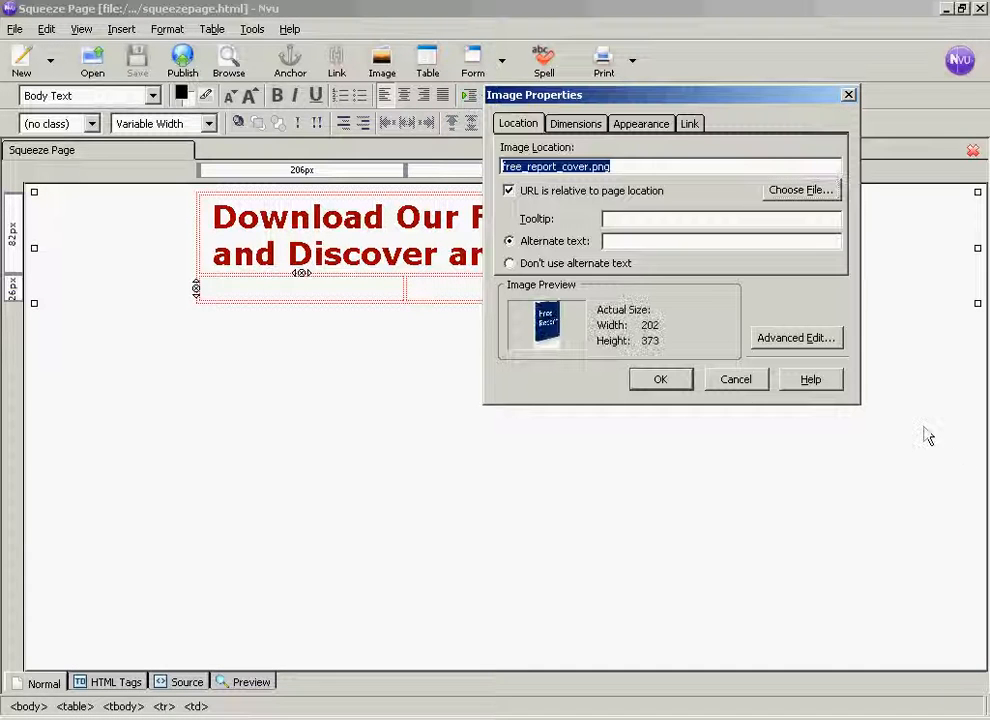
click(616, 242)
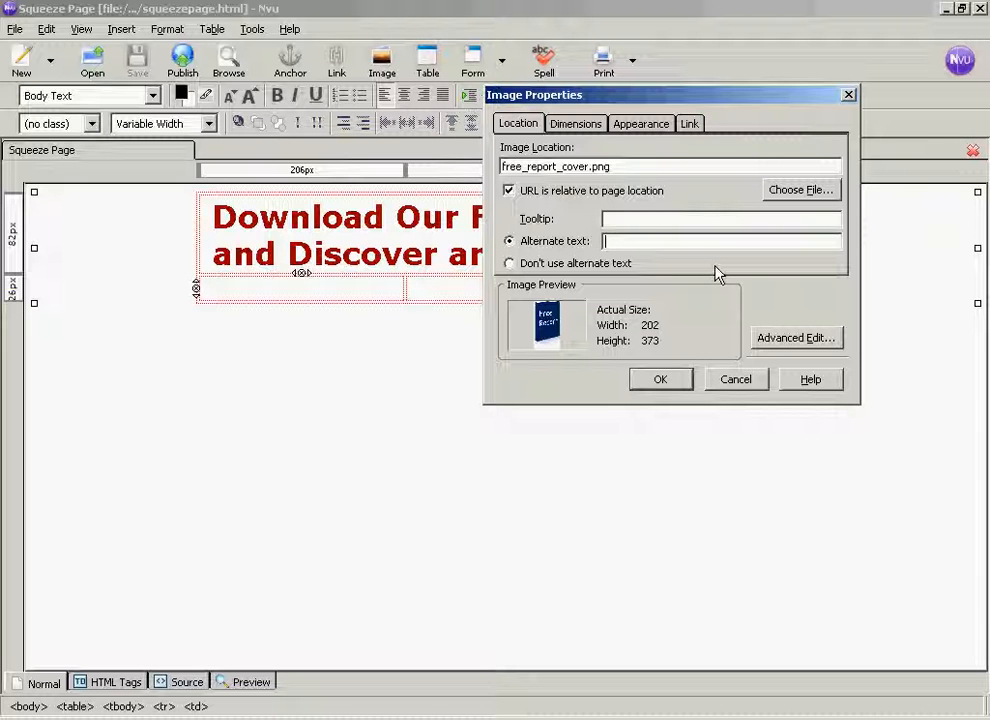
text(Free Report)
click(658, 380)
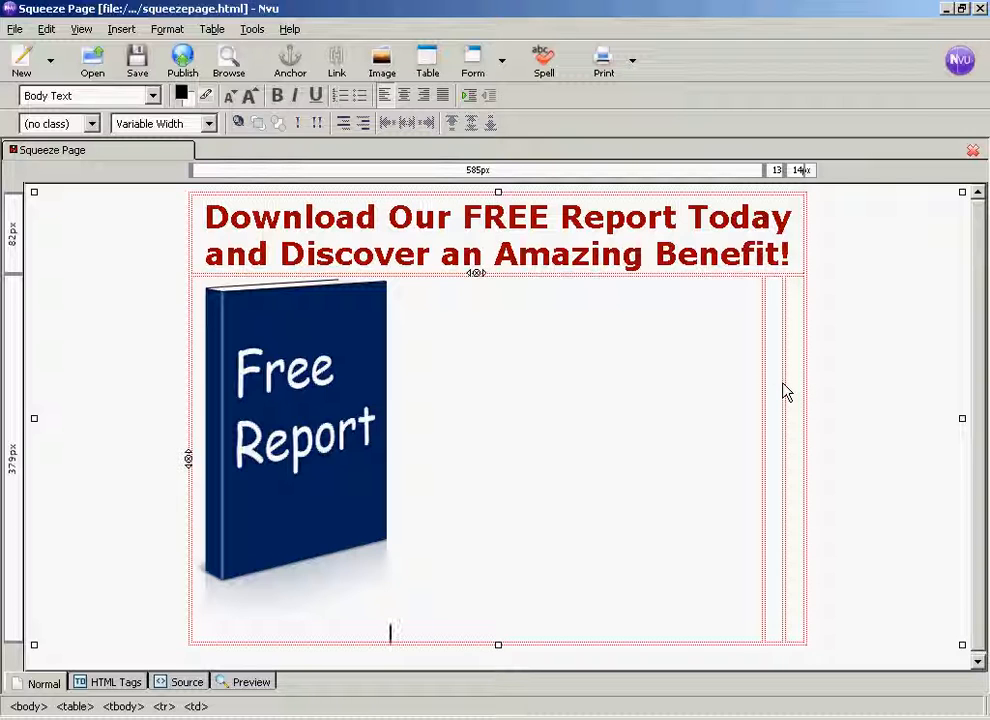
- Enter "In this amazing report you'll discover..." in the second row's middle cell and make it bold
click(773, 296)
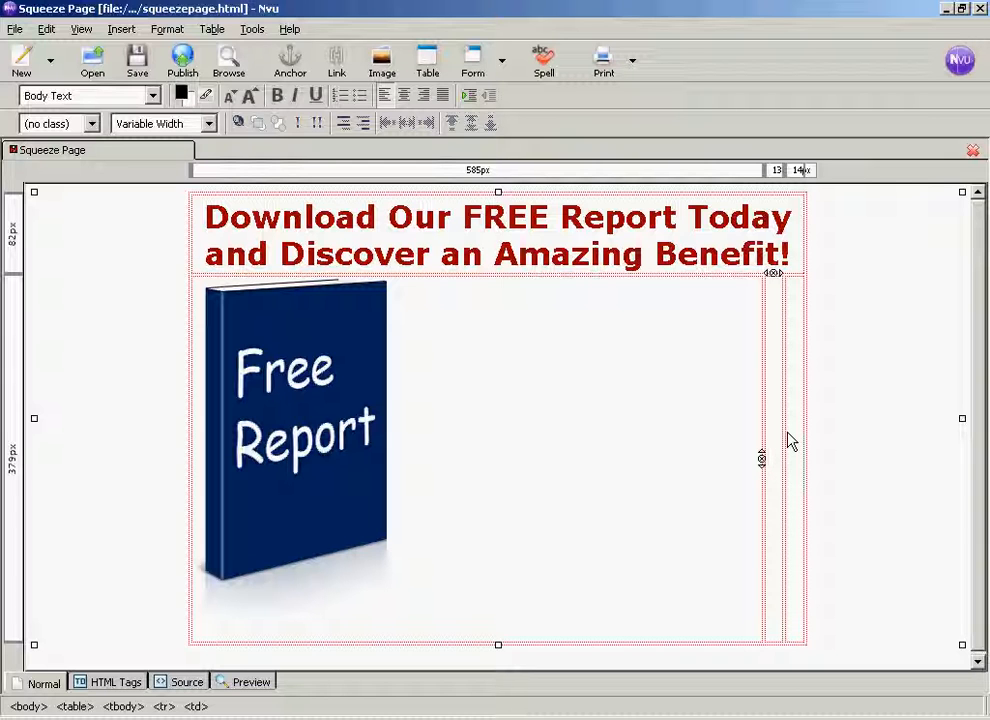
text(In this amazing report you'll discover:...)
drag(750, 458, 520, 458)
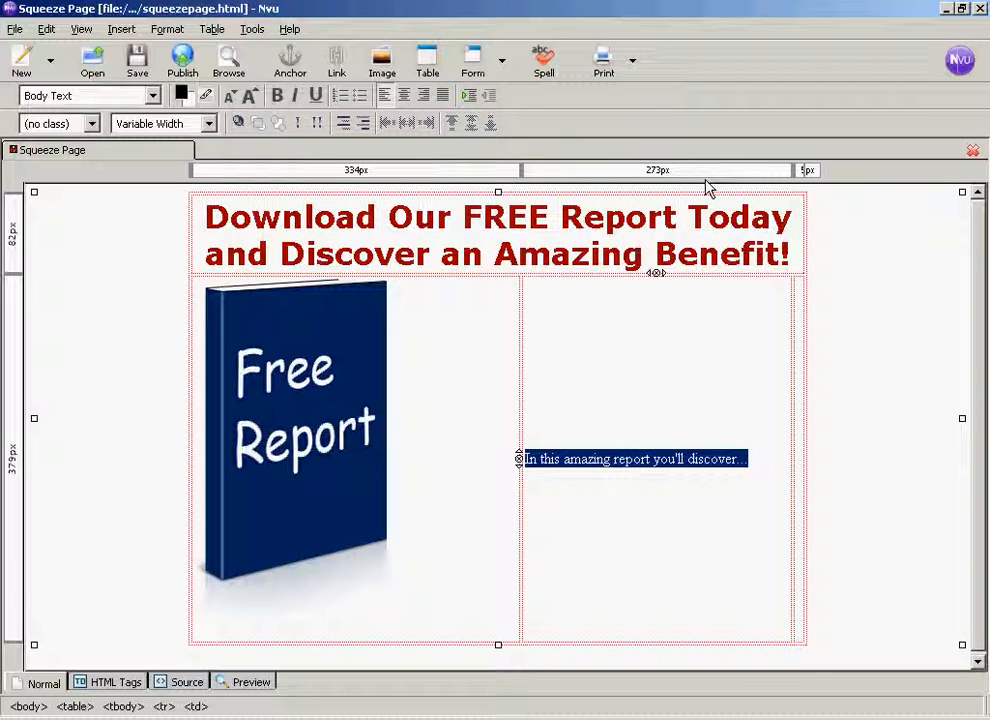
click(276, 95)
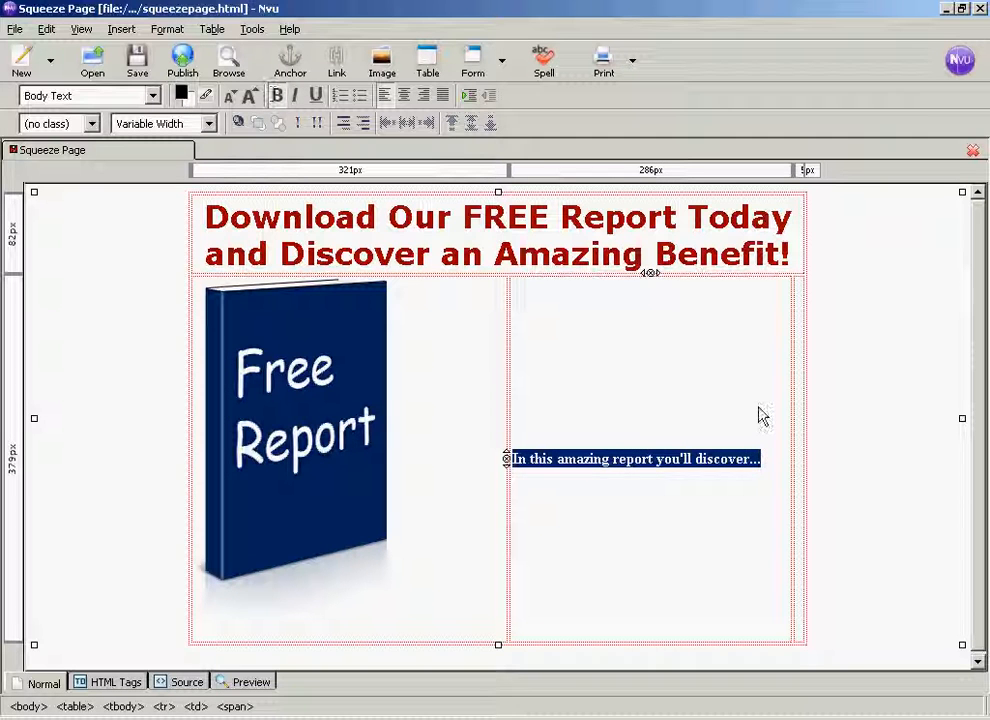
- Add a bulleted list below the bold line with the items "Benefit 1", "Benefit 2", "Benefit 3" and "And More!"
click(776, 459)
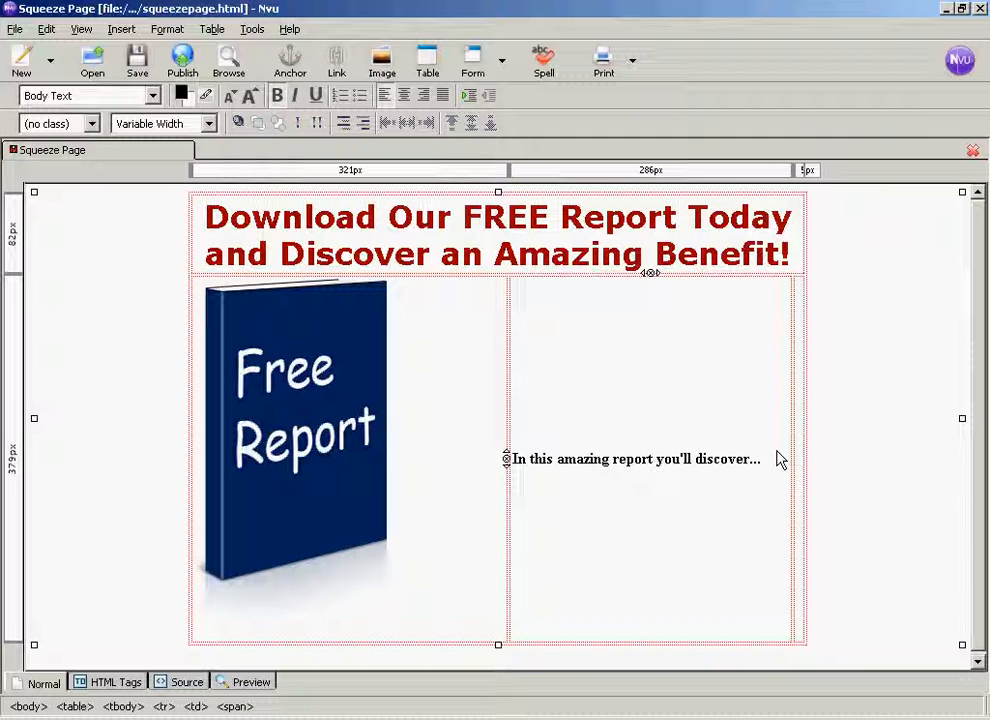
key(Return)
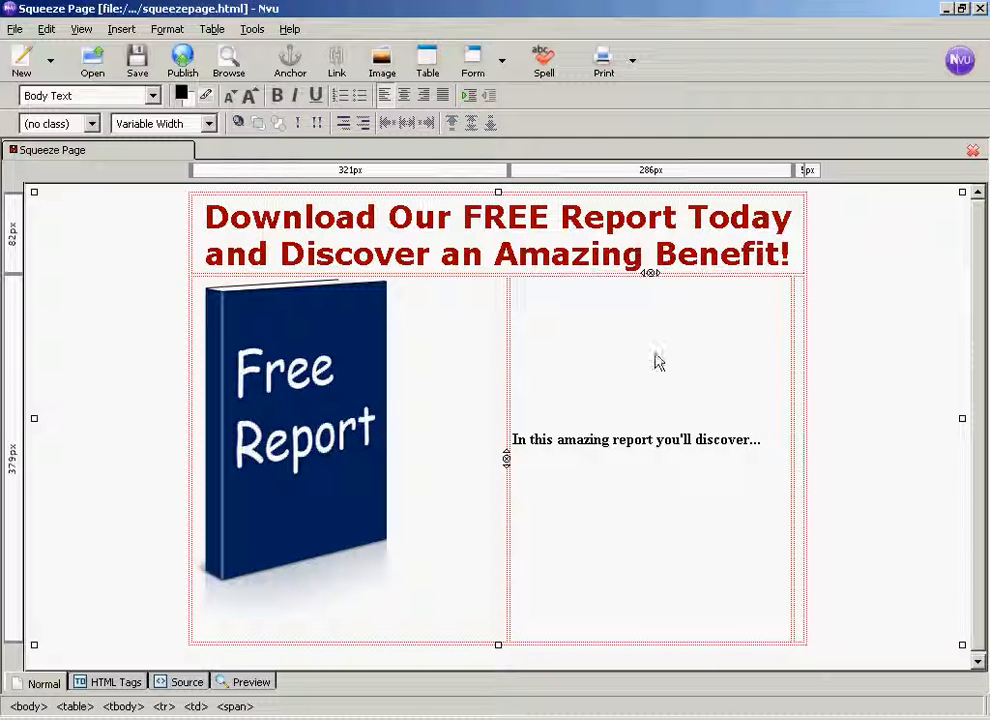
click(360, 96)
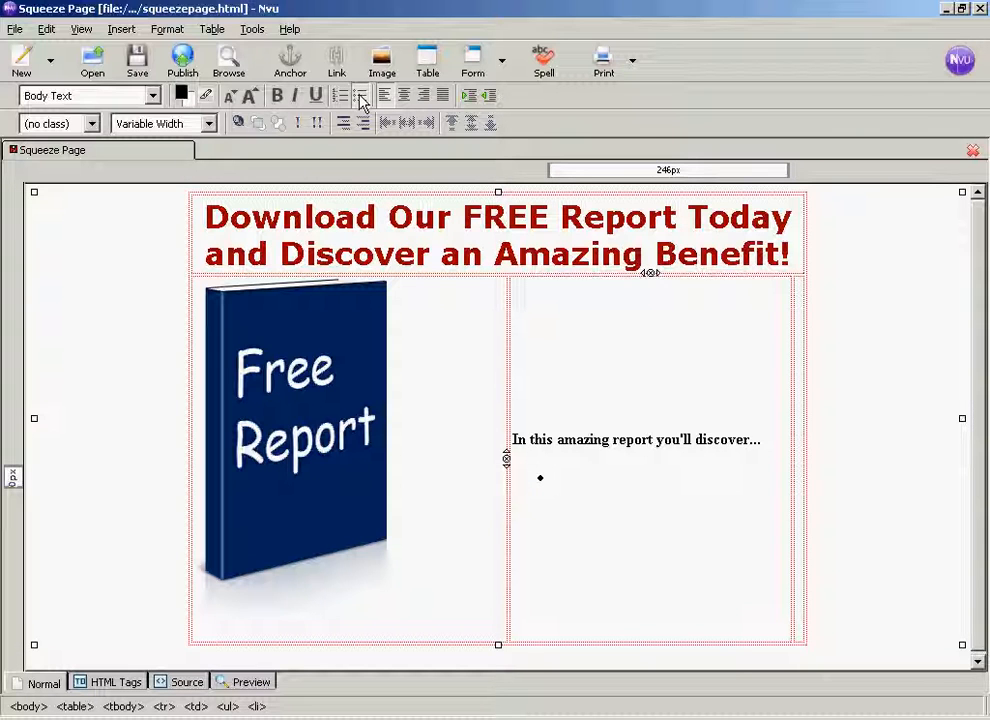
text(Benefi)
text(t 1)
key(Return)
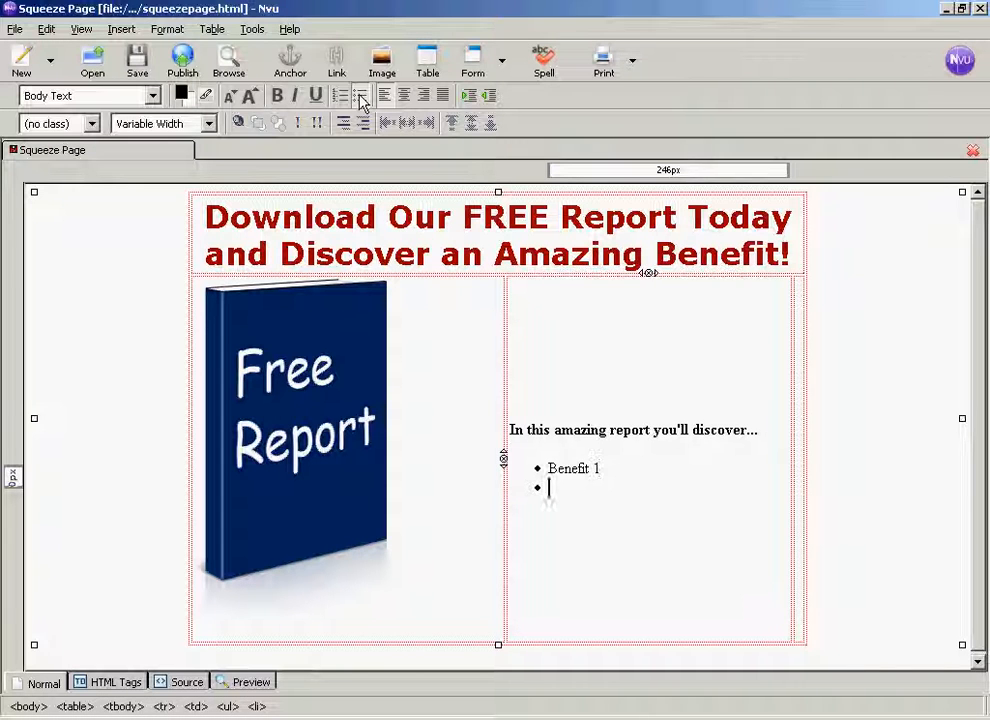
text(Benefit)
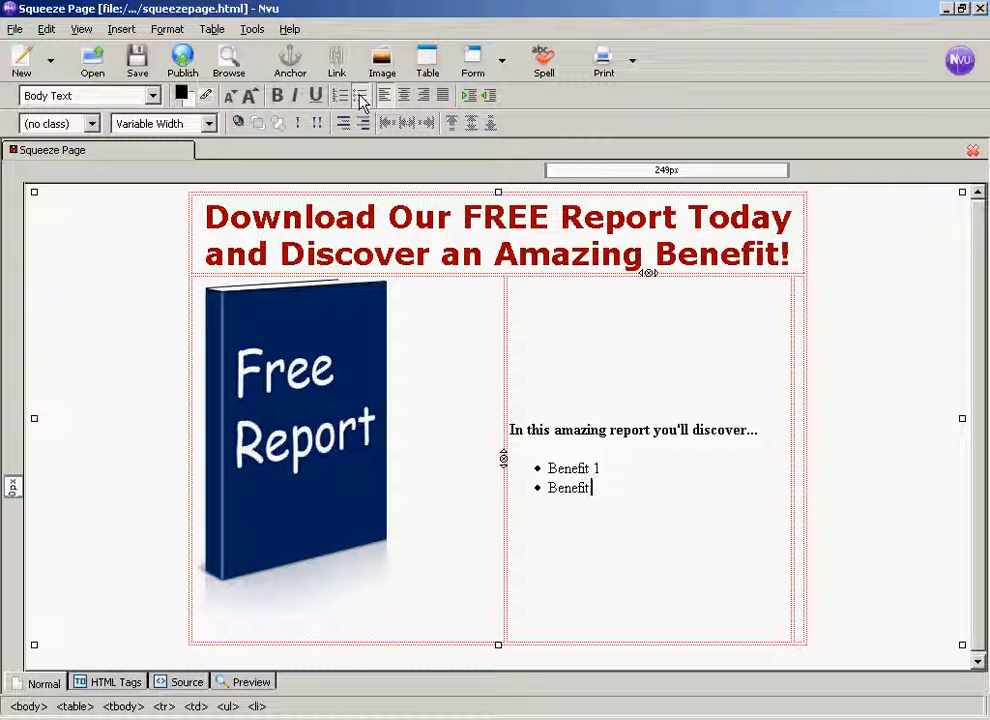
text( 2)
key(Return)
text(Benefit)
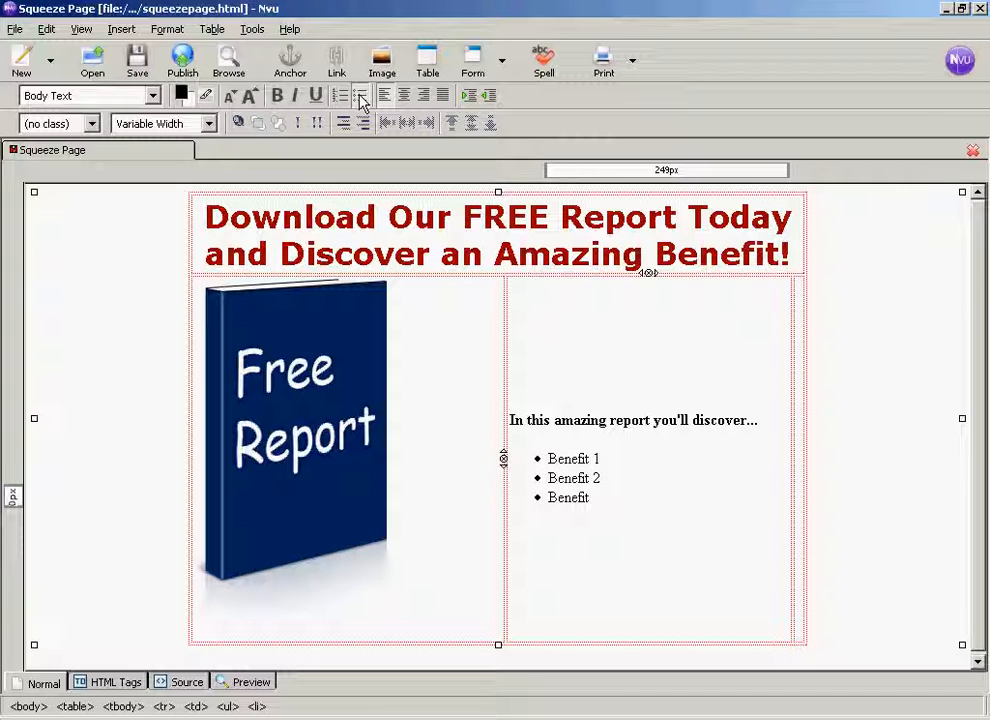
text( 3)
key(Return)
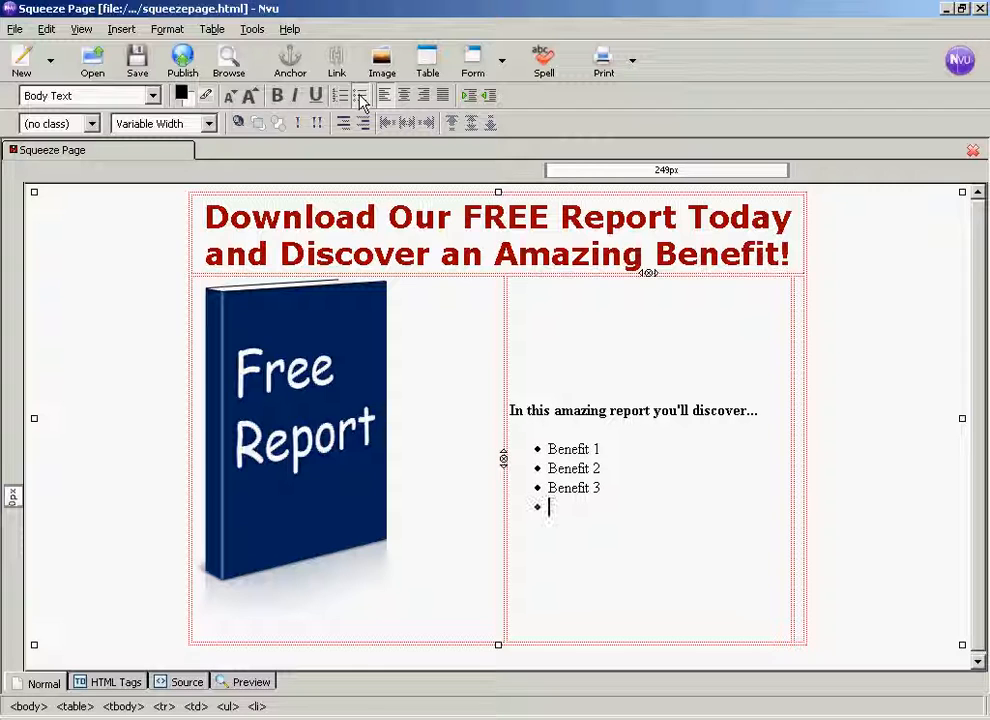
text(And More)
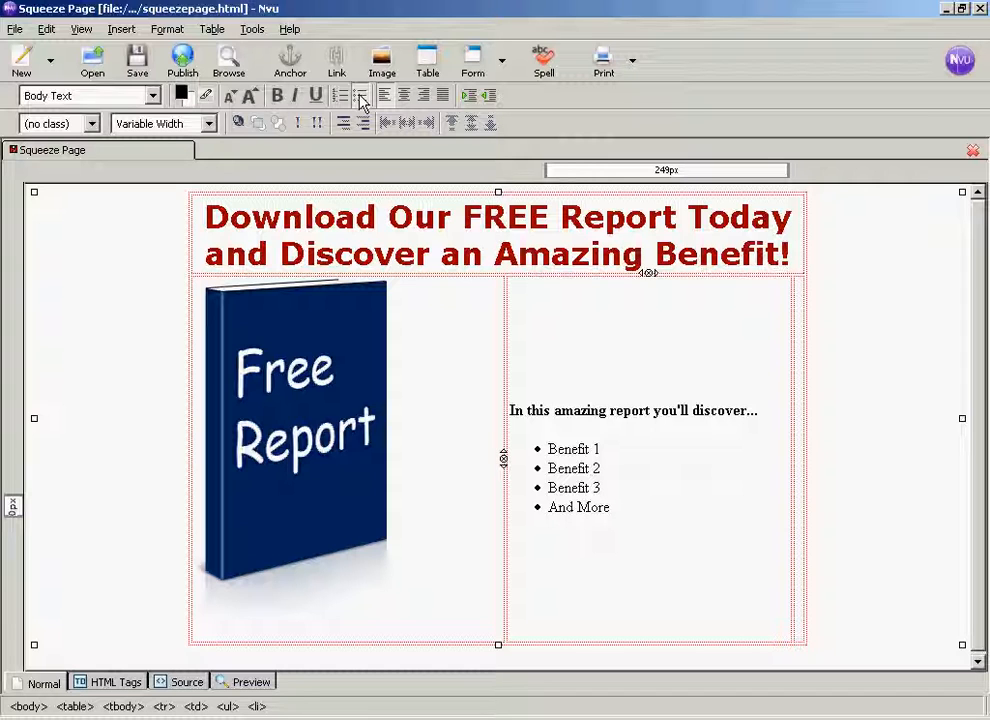
text(!)
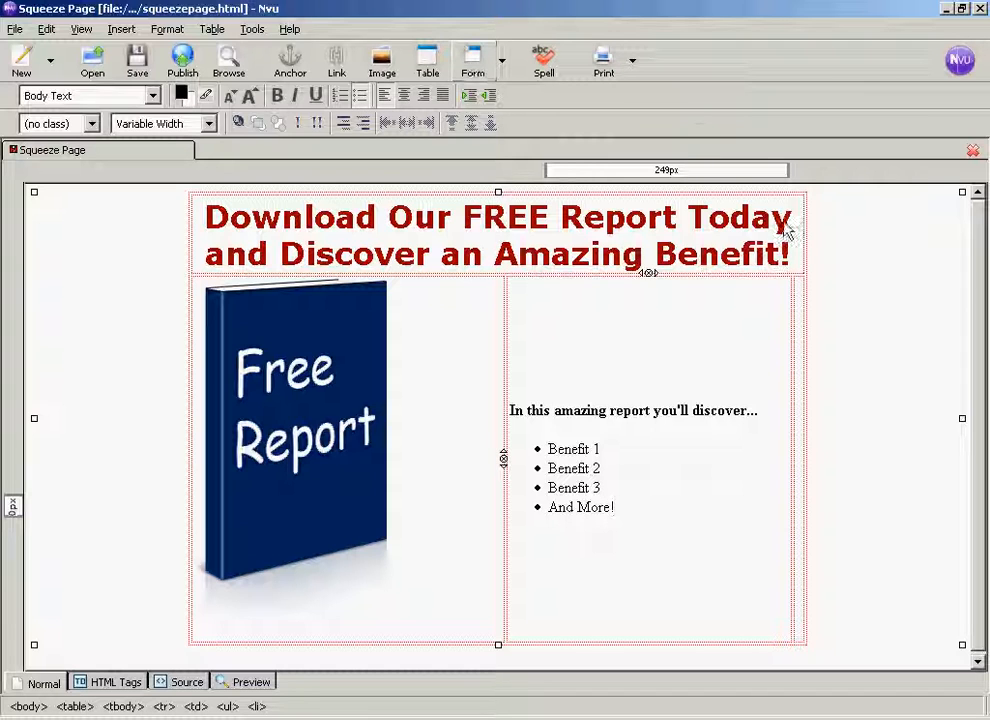
- Enter right-cell text "Just enter your first name and primary e-mail address in the box below and our fact-filled free report will be on its way to you!"
click(800, 307)
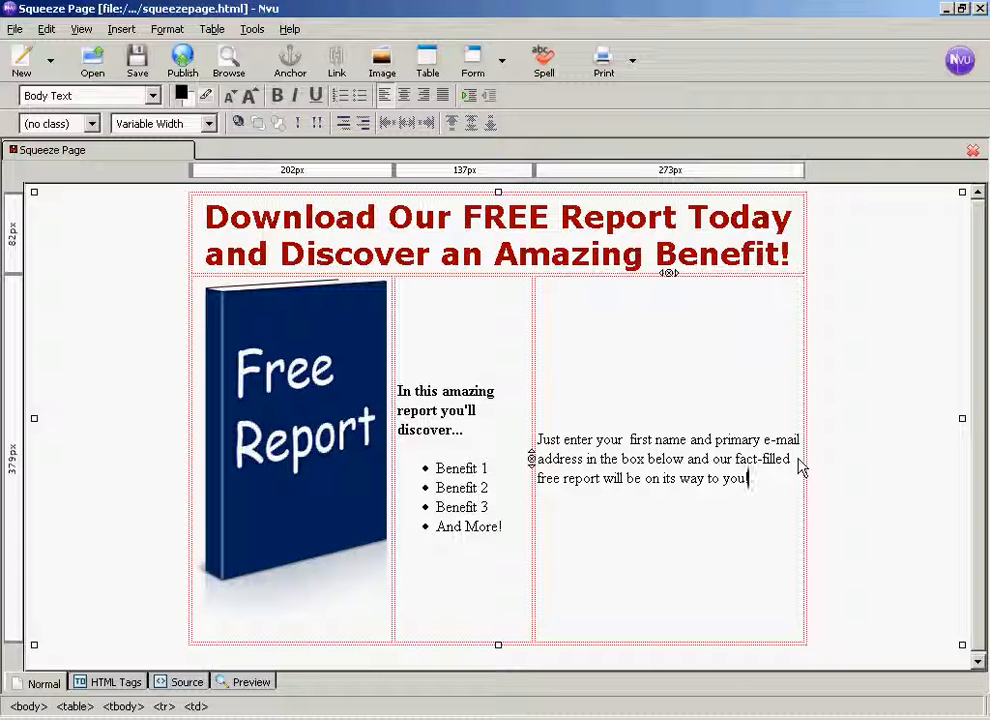
key(Return)
key(Return)
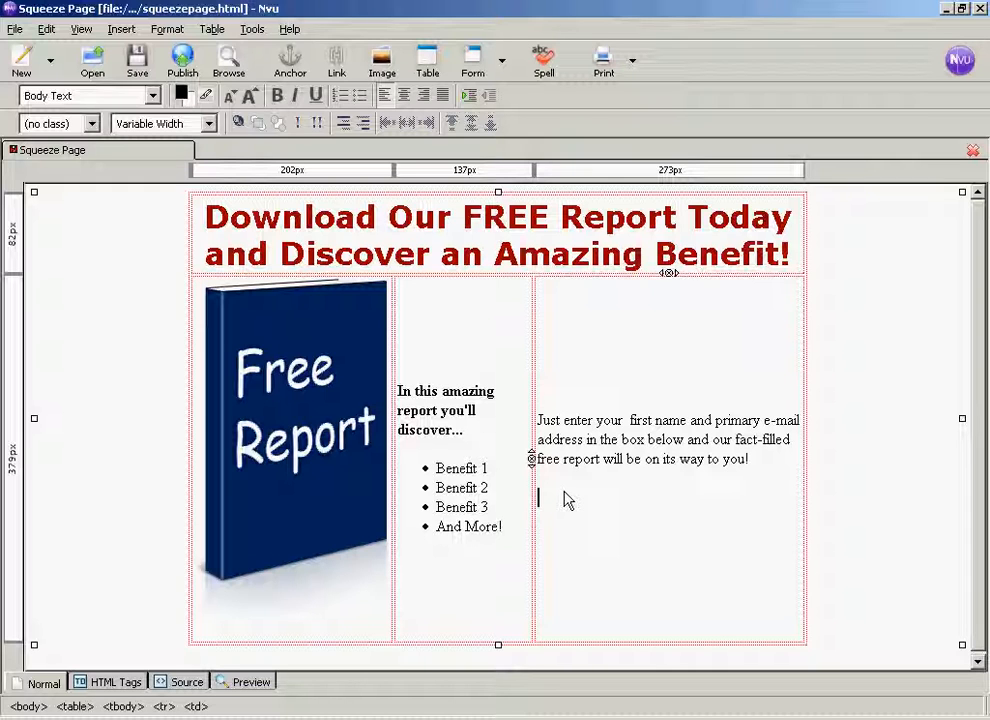
- Switch to Notepad and copy all the form code in opt-in_code.txt, then return to the squeeze page
key(alt+Tab)
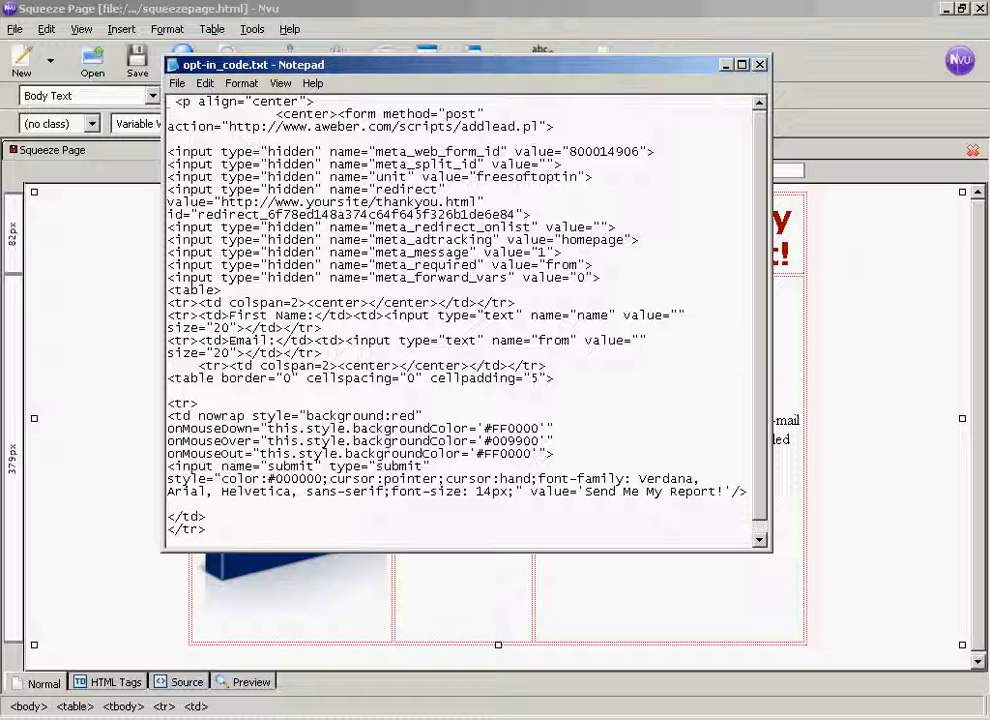
drag(168, 101, 447, 558)
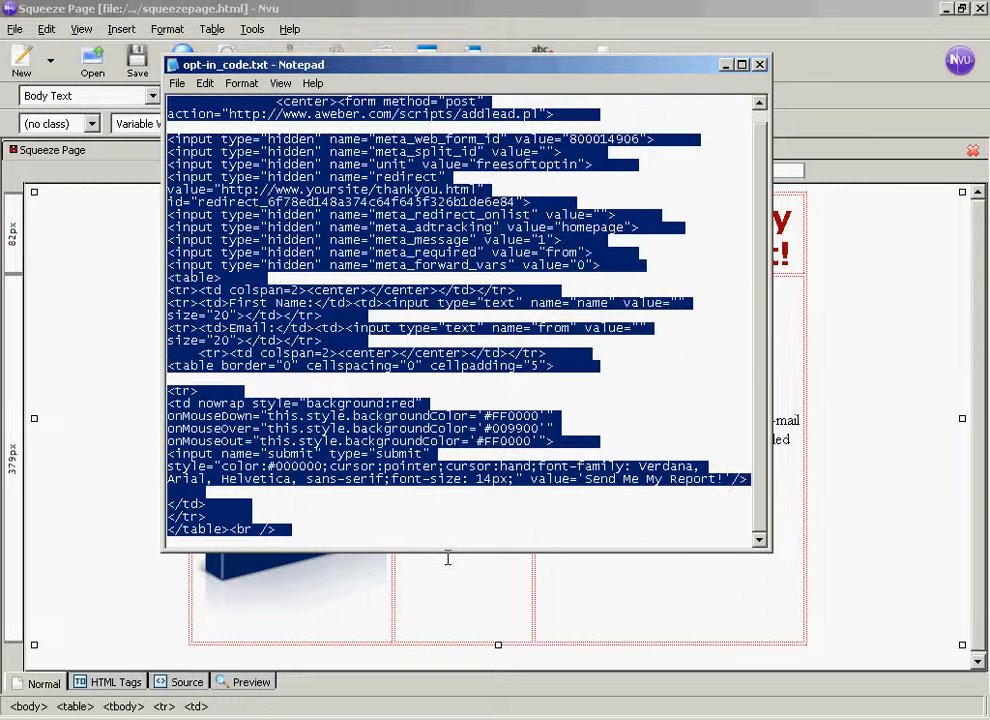
right_click(442, 480)
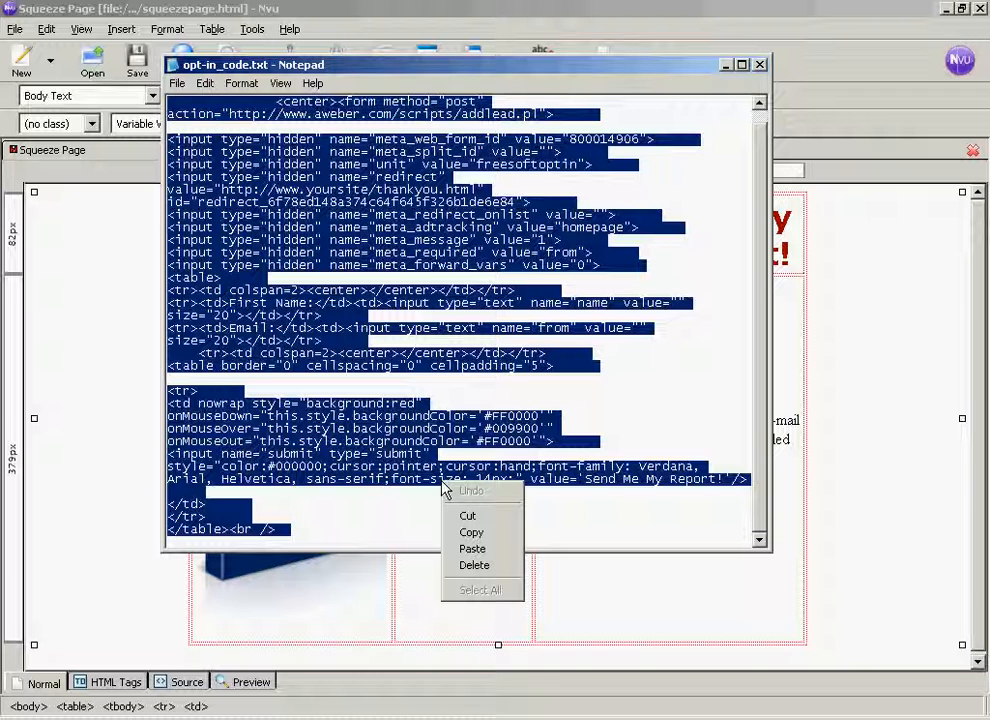
click(473, 534)
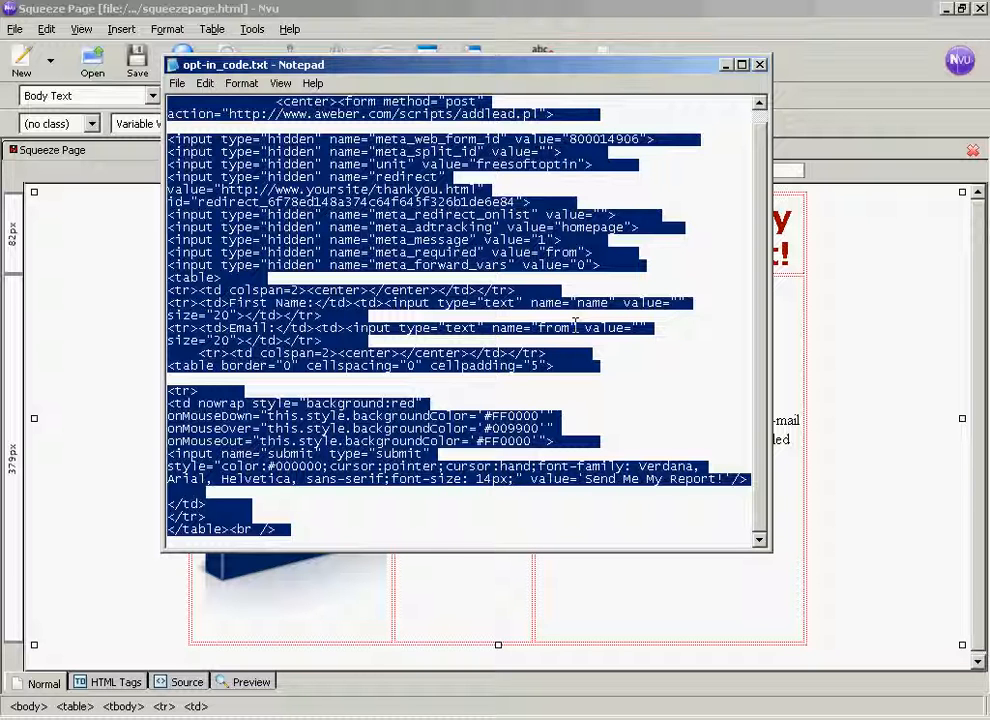
click(725, 65)
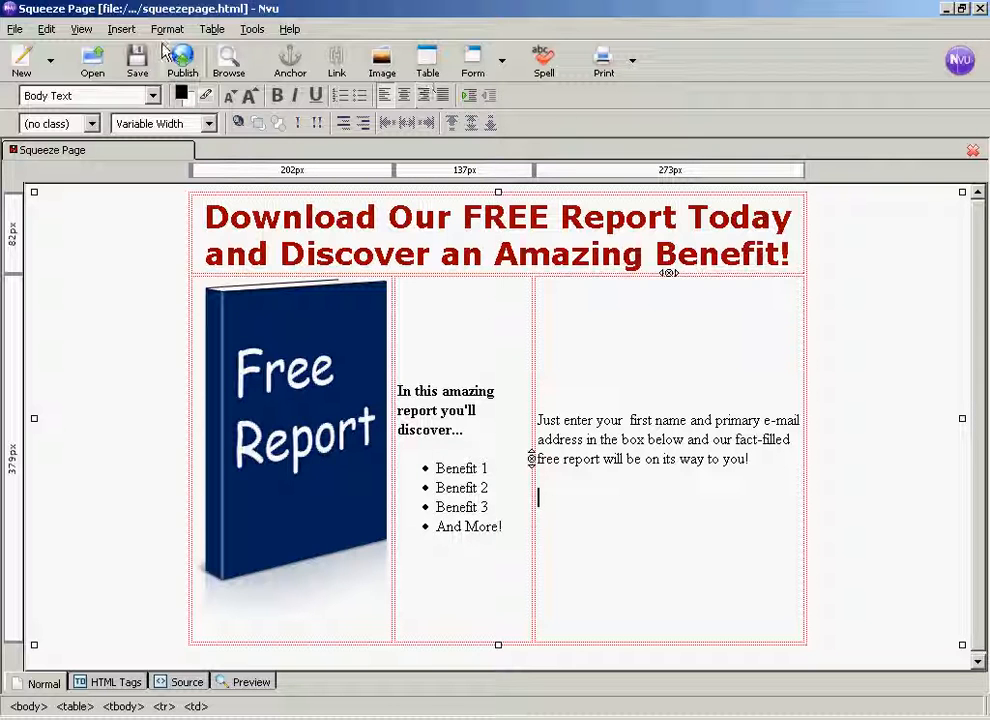
- Insert the copied opt-in form code as HTML below the paragraph in the right cell
click(121, 33)
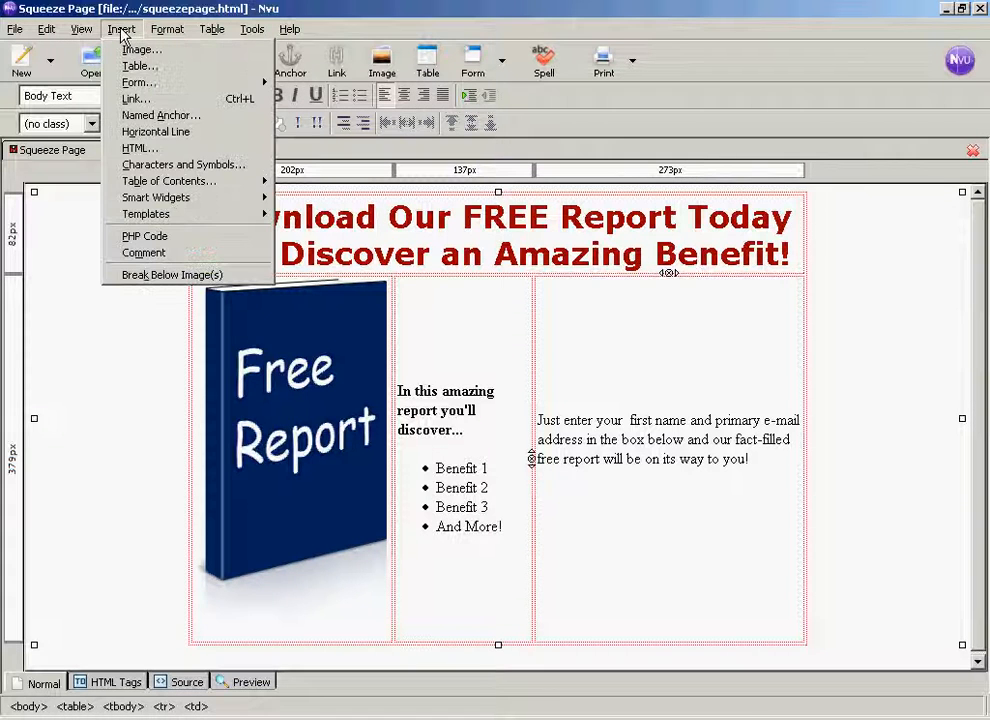
click(143, 150)
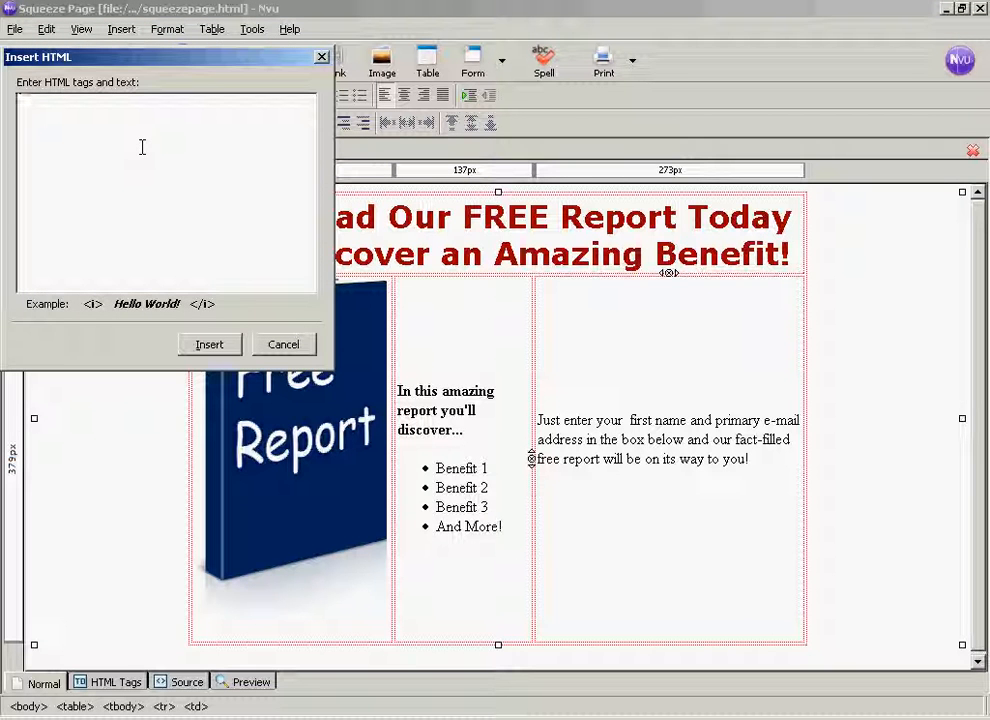
key(ctrl+v)
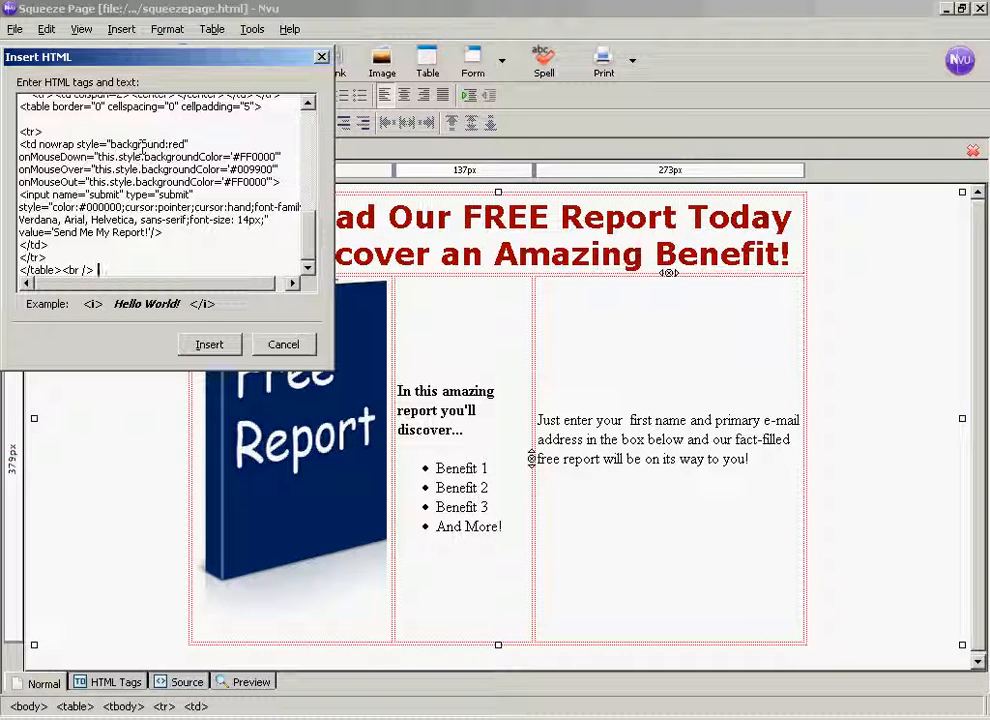
click(210, 350)
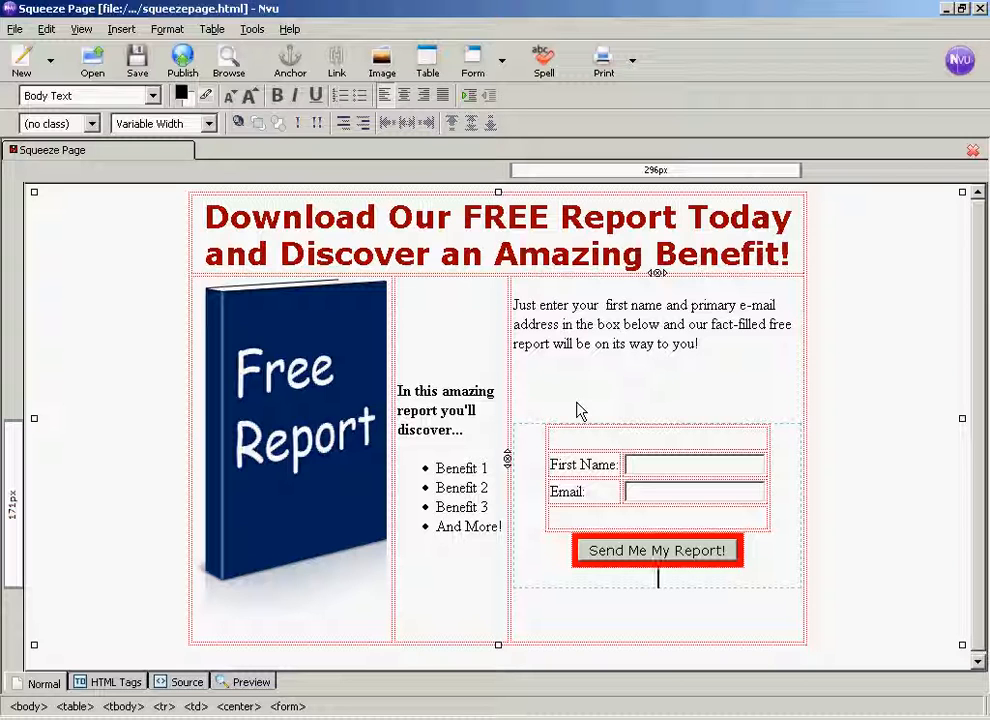
- Add the line "We value your privacy and will not share your e-mail address with anyone else." below the opt-in form
click(532, 610)
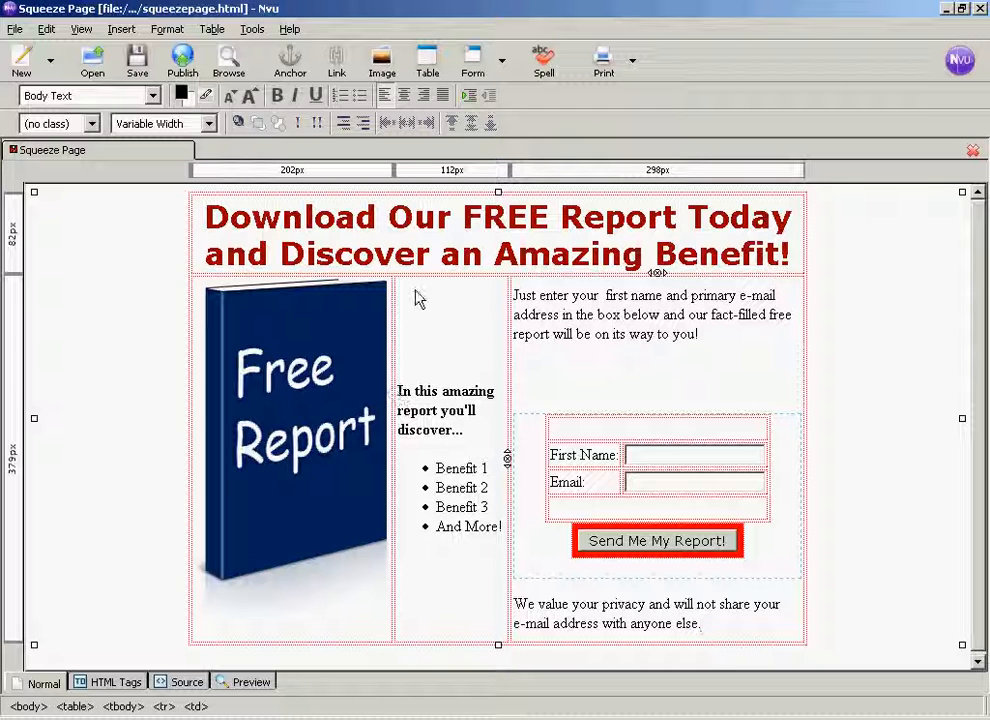
- Set the font of all content in the benefits cell and the opt-in form cell to Helvetica, Arial
drag(415, 391, 593, 314)
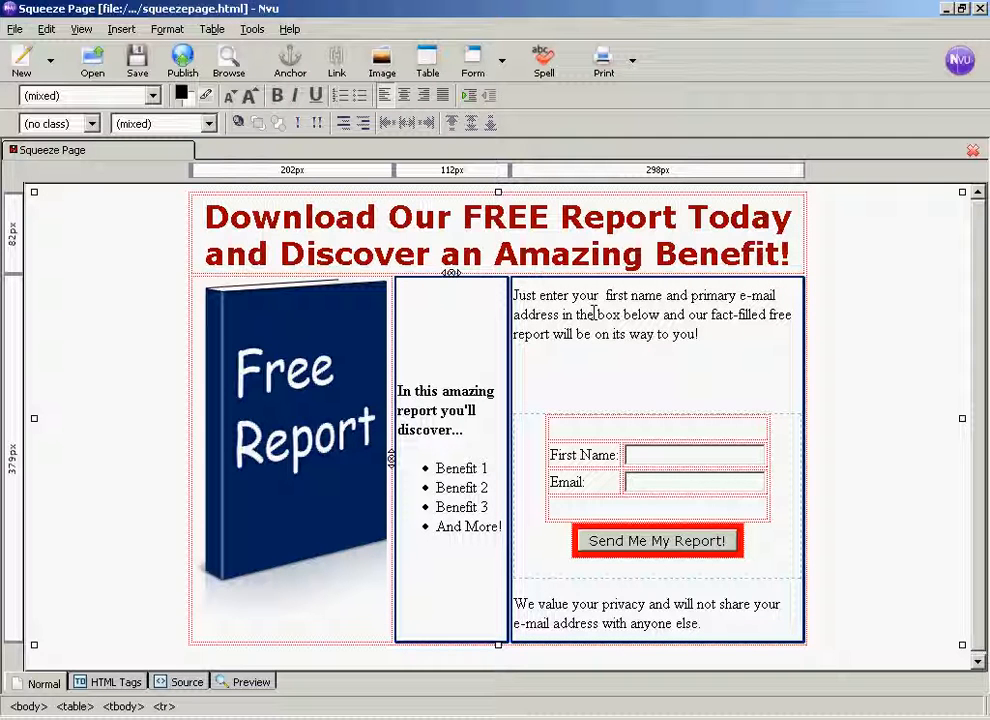
click(168, 30)
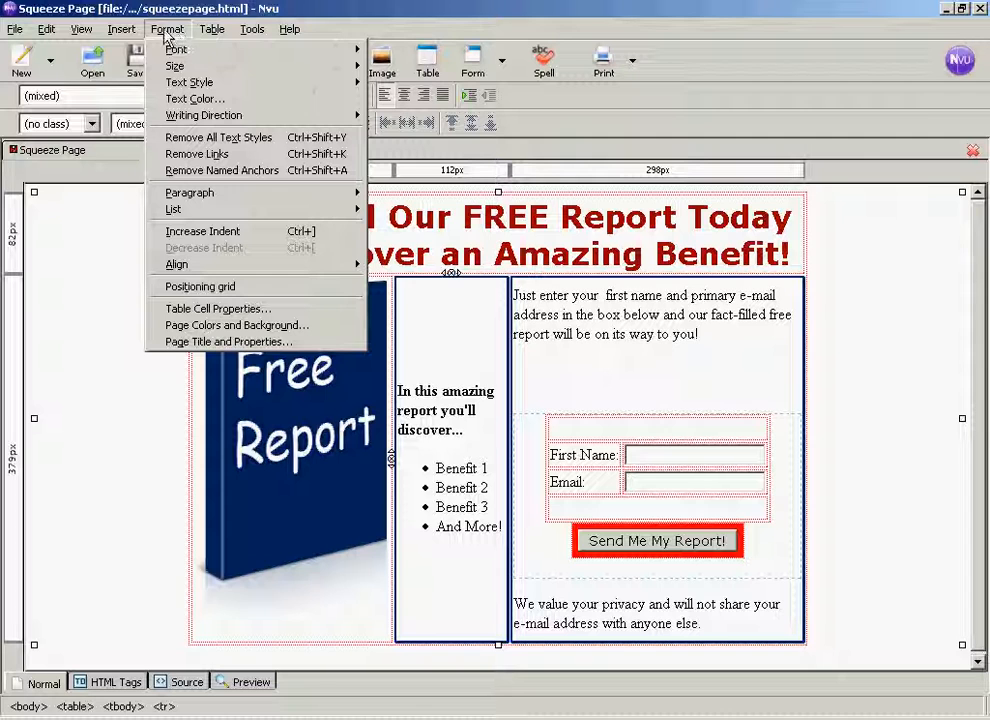
mouse_move(240, 52)
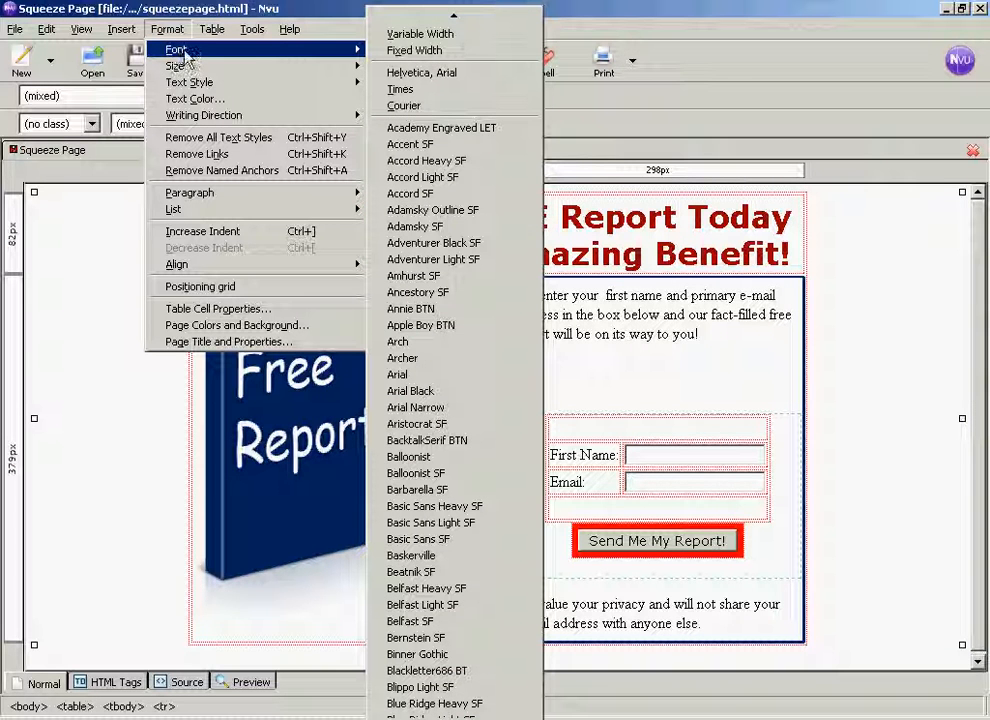
click(480, 74)
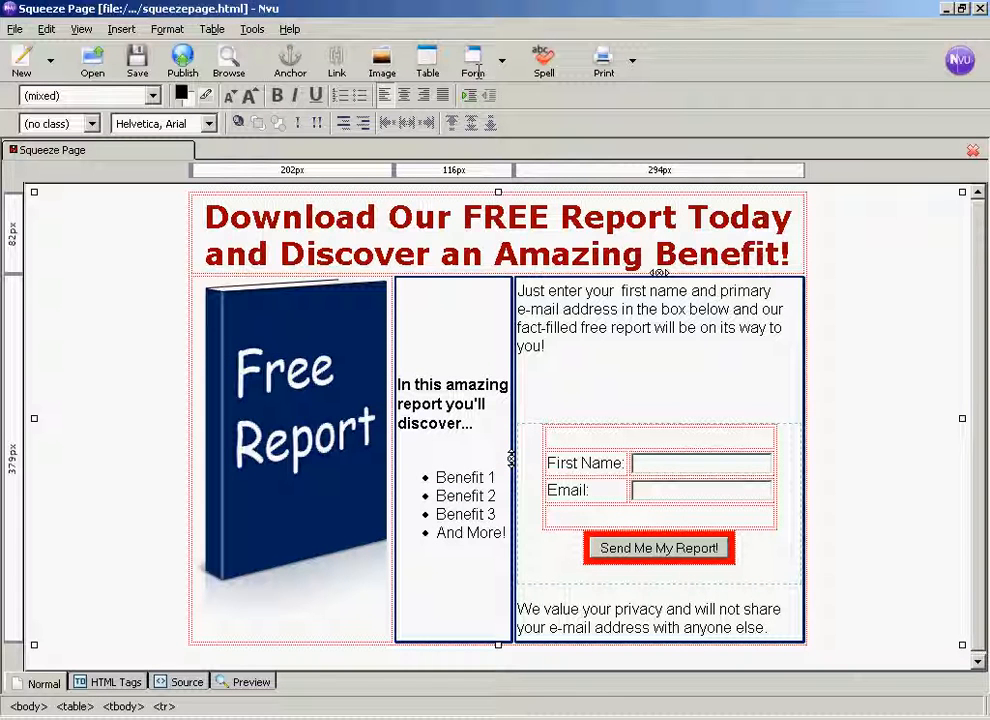
- Remove the blank line between the opt-in paragraph and the form, and save the page
click(562, 371)
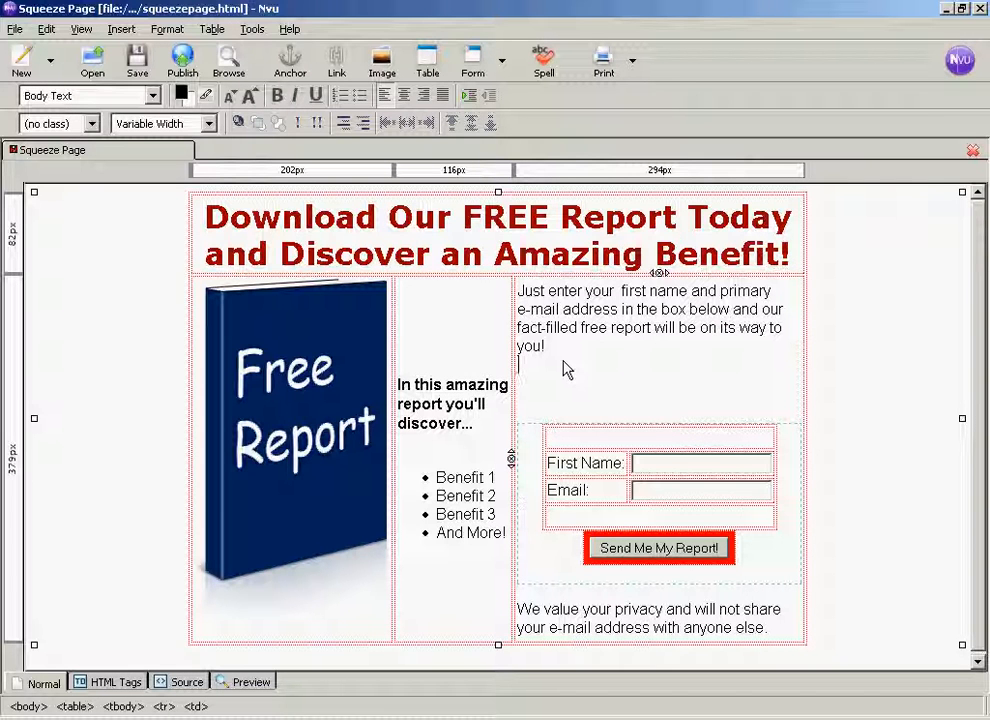
key(BackSpace)
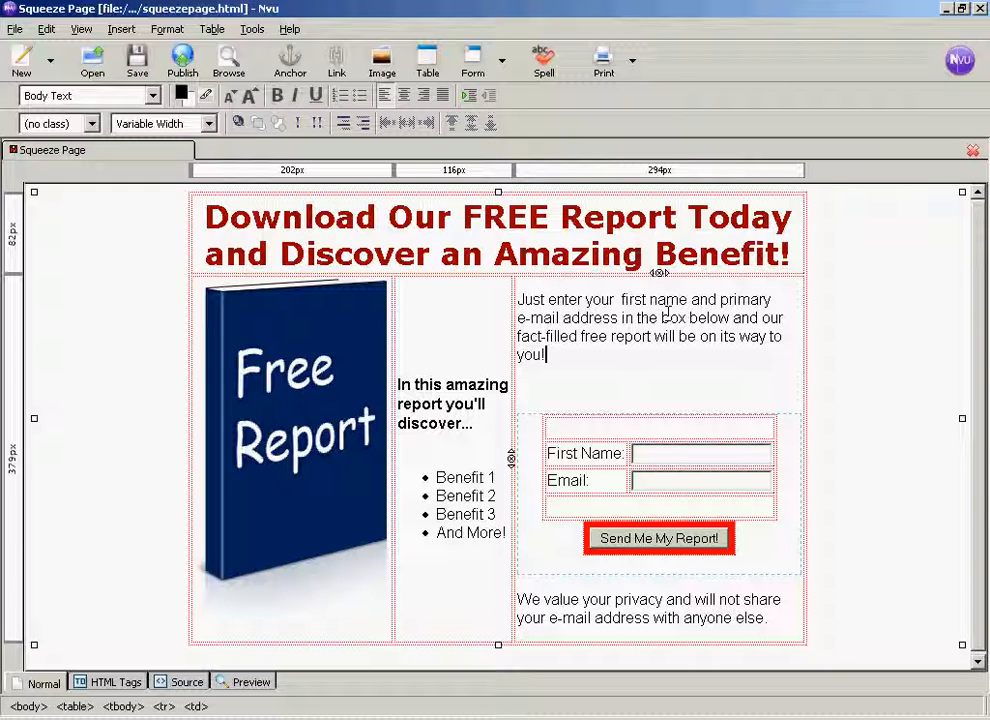
click(139, 63)
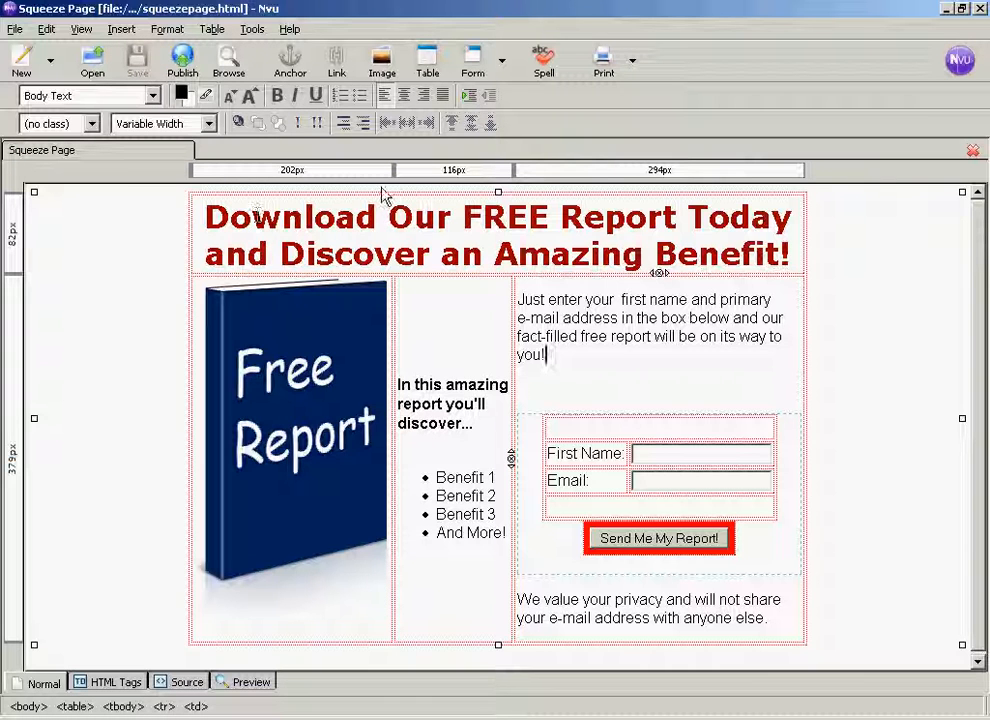
- Run a spelling check on the page, view the saved page in Firefox and return to Nvu
click(543, 64)
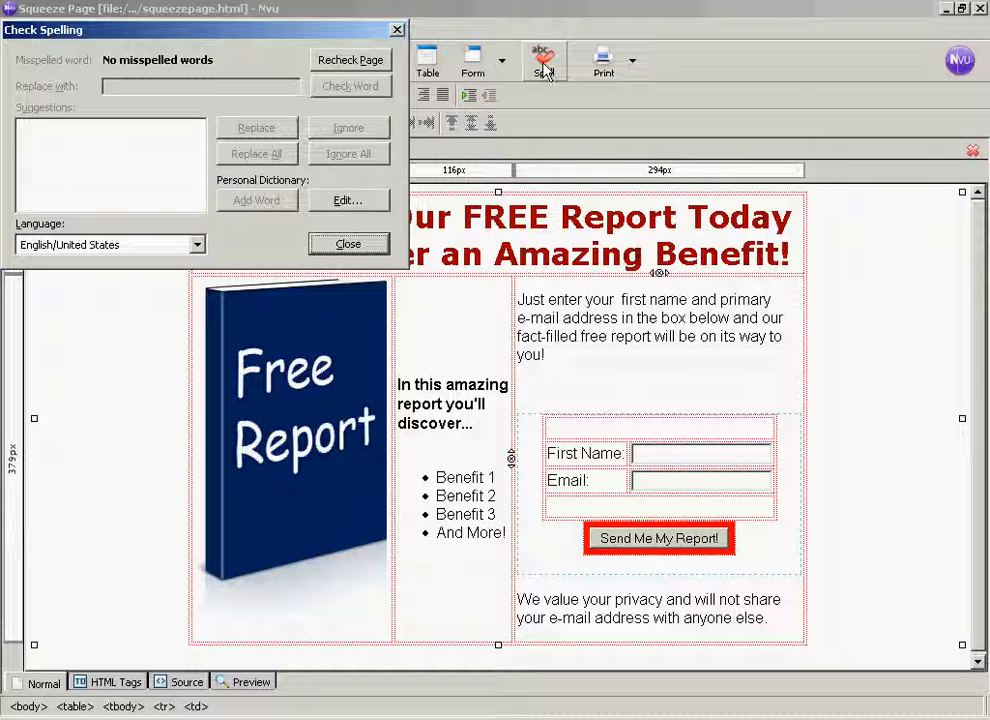
click(348, 244)
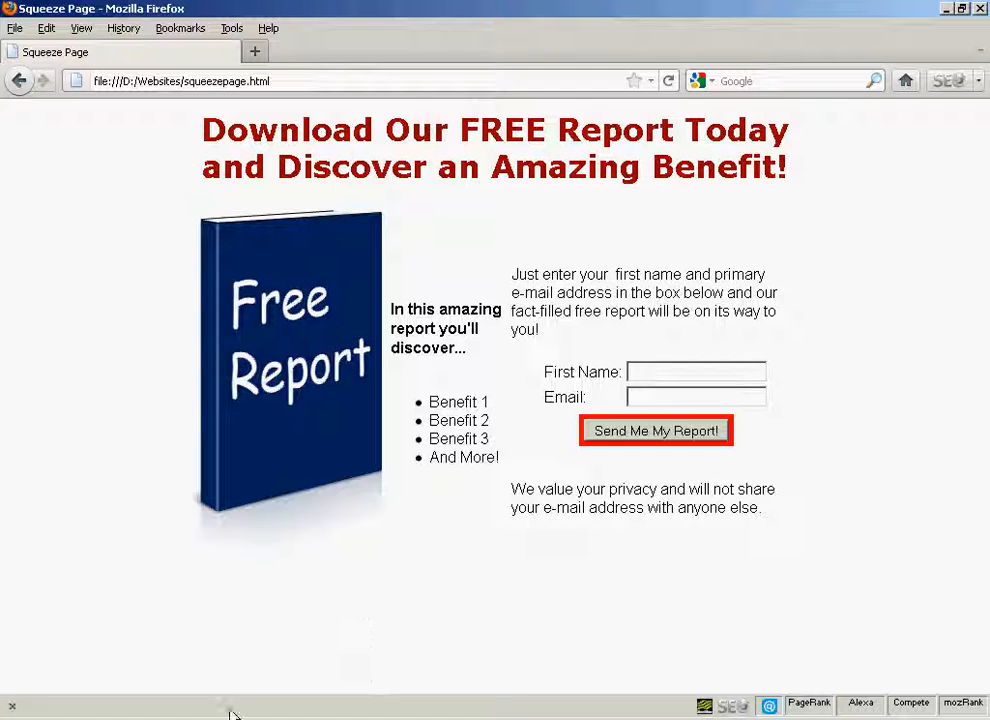
key(alt+Tab)
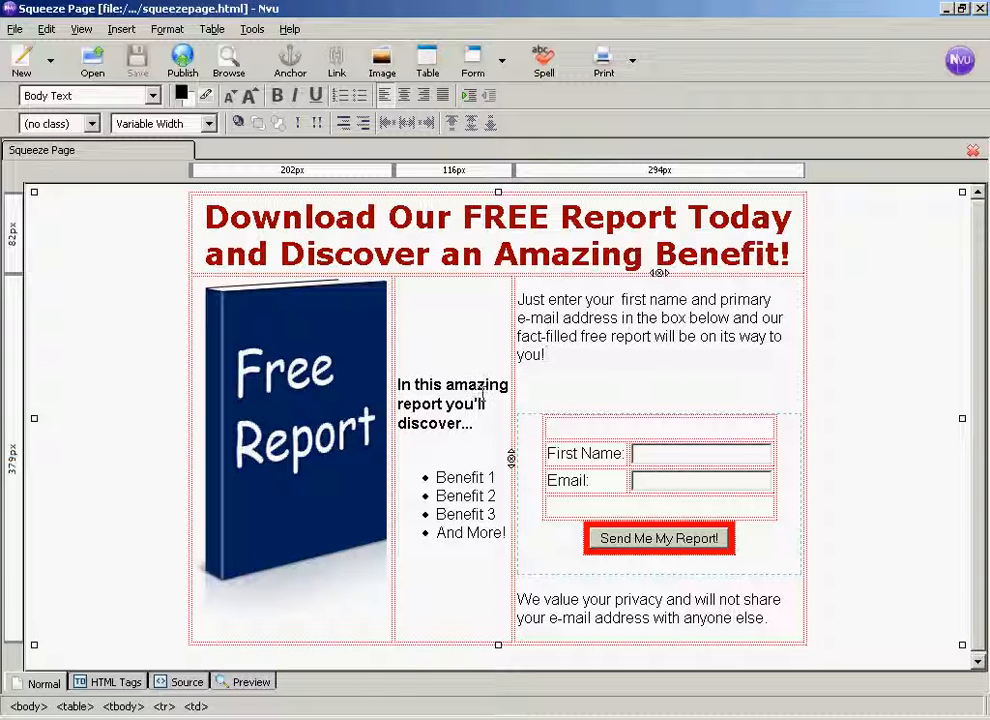
- Set the vertical content alignment of the benefits cell to Top in its table cell properties
click(436, 402)
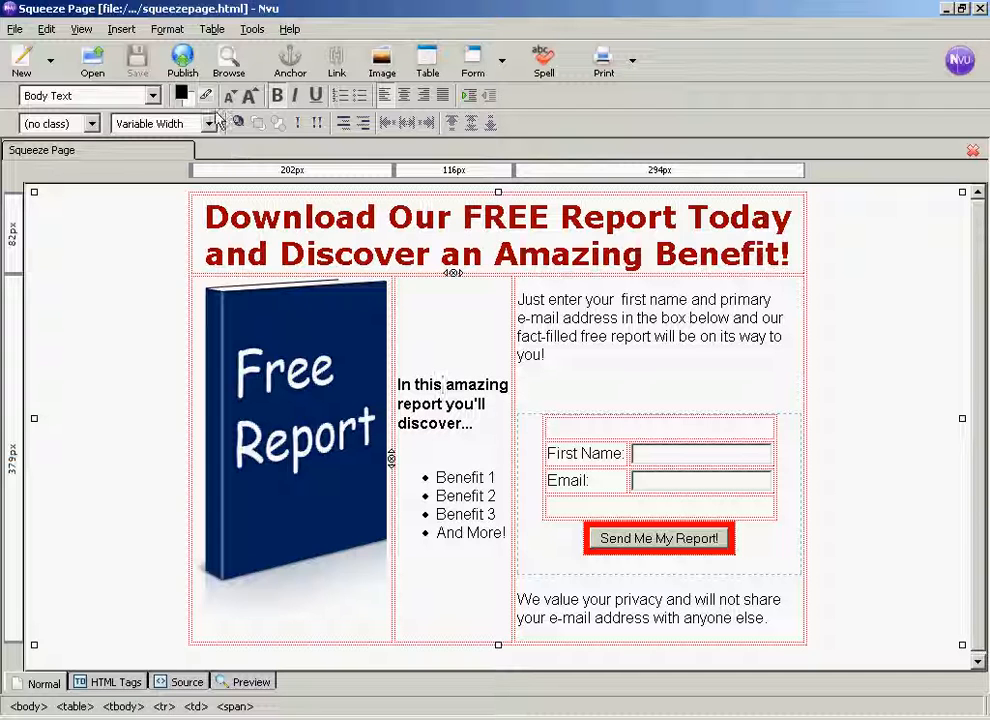
click(166, 30)
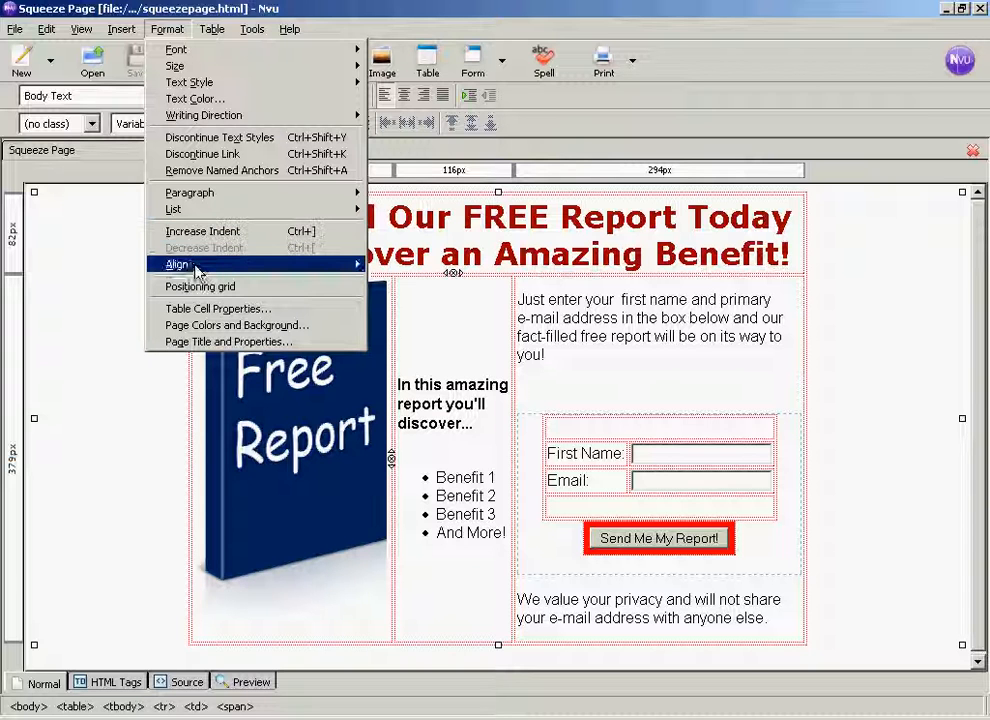
click(257, 310)
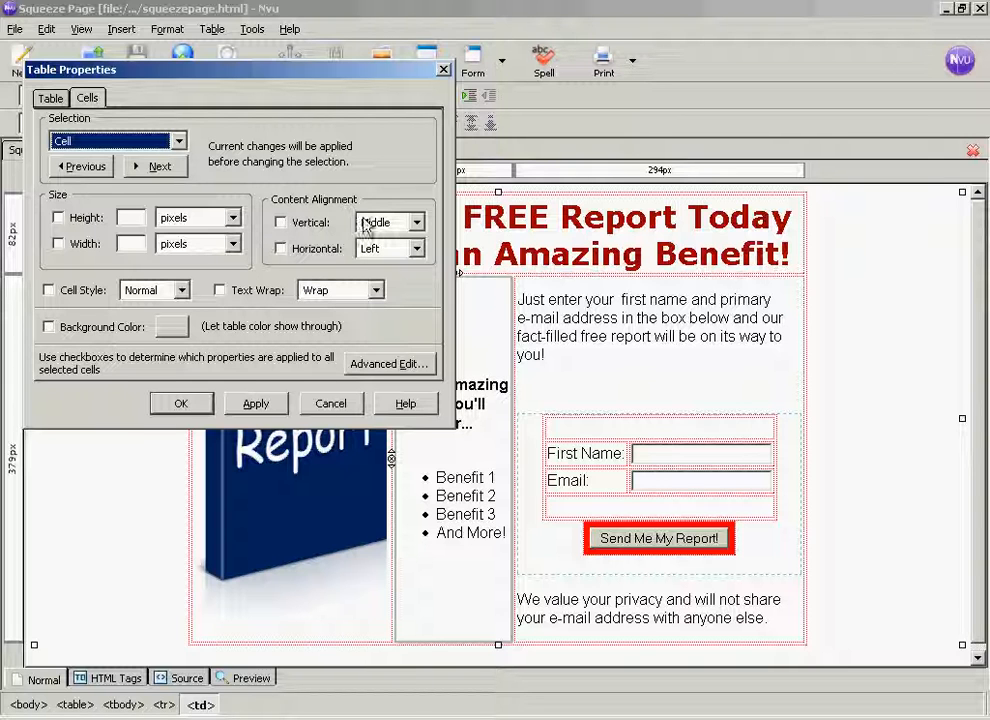
click(281, 222)
click(415, 222)
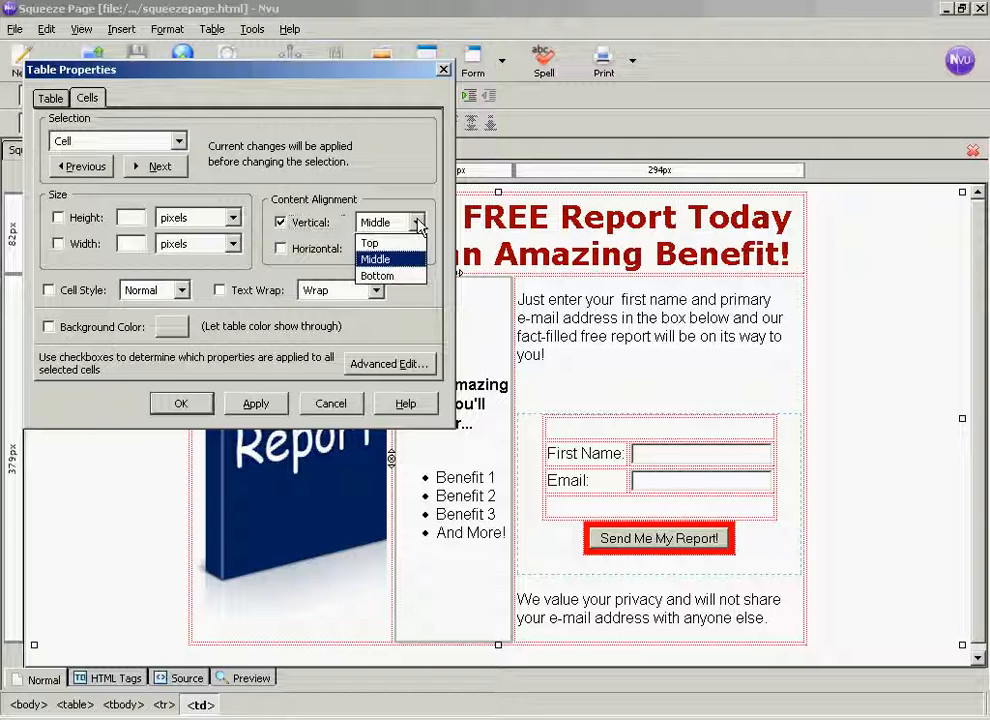
click(389, 245)
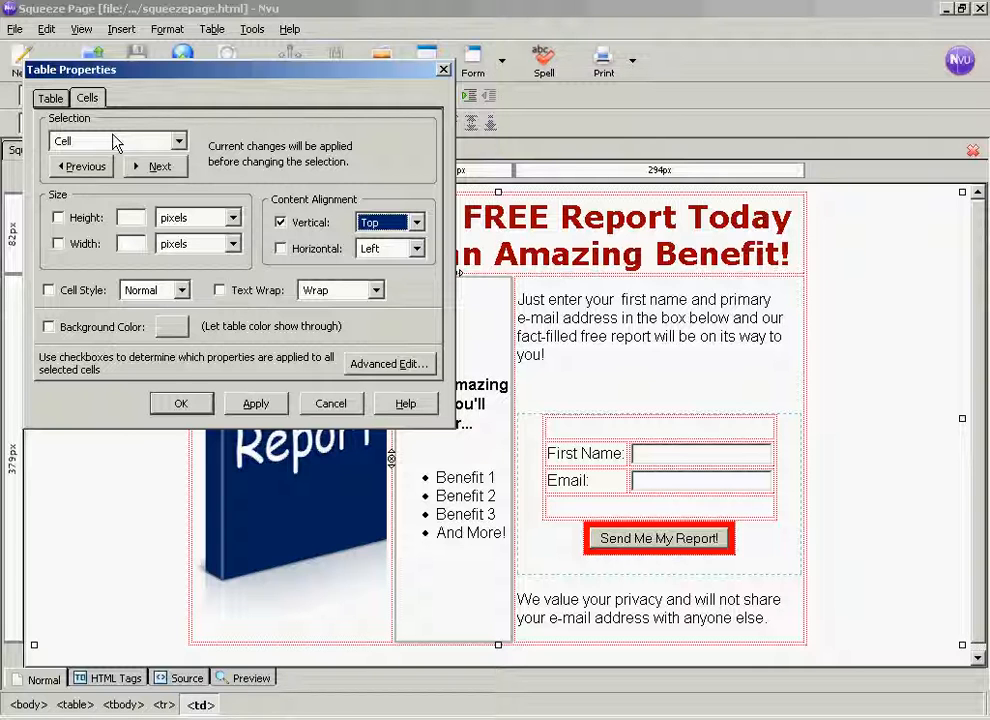
- Set the benefits cell's width to 33% of table, apply the cell properties and save the page
click(58, 244)
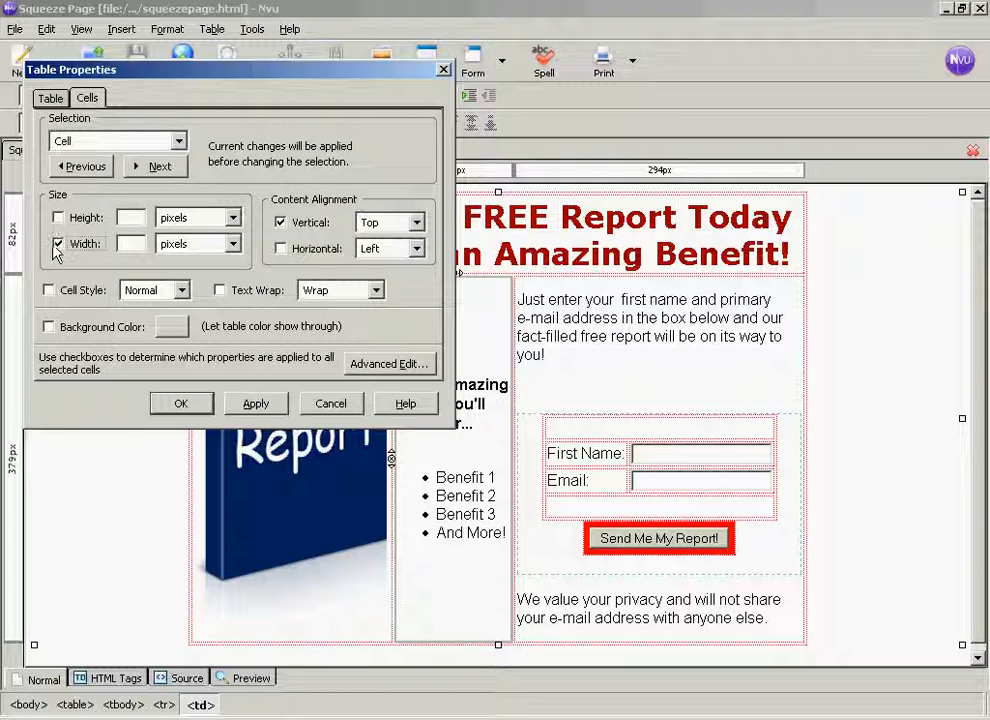
click(234, 246)
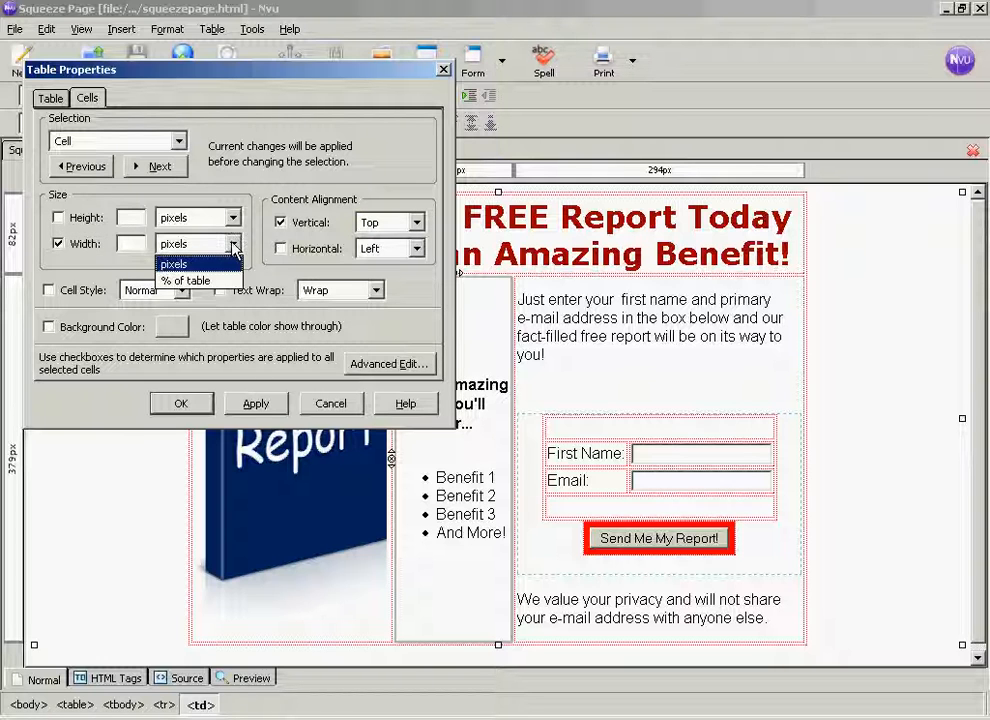
click(190, 281)
click(132, 244)
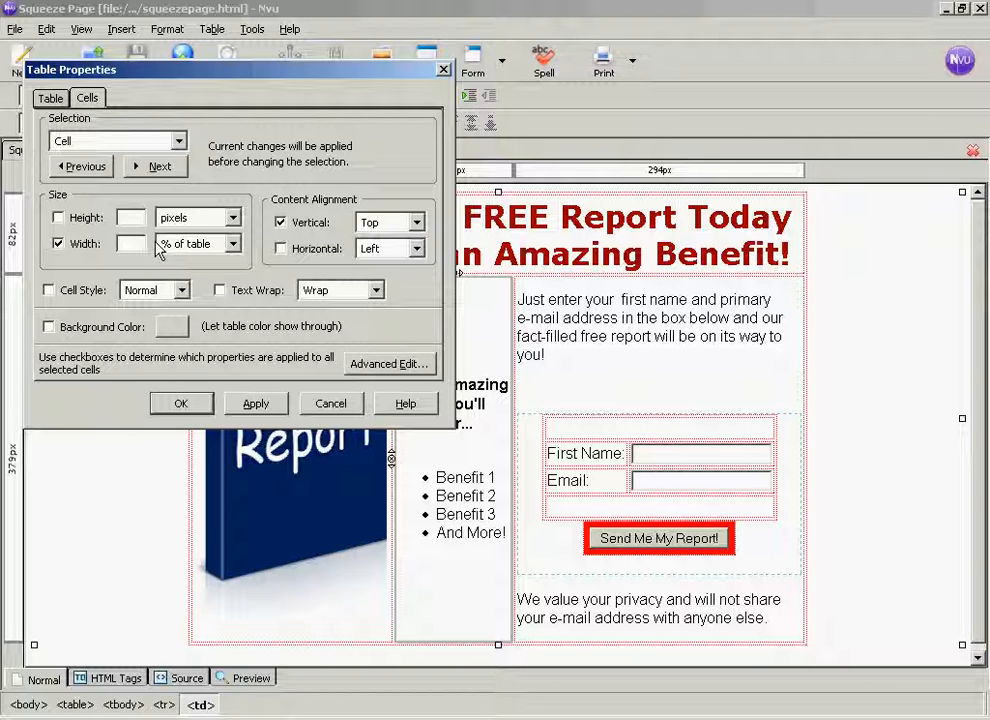
text(33)
click(258, 405)
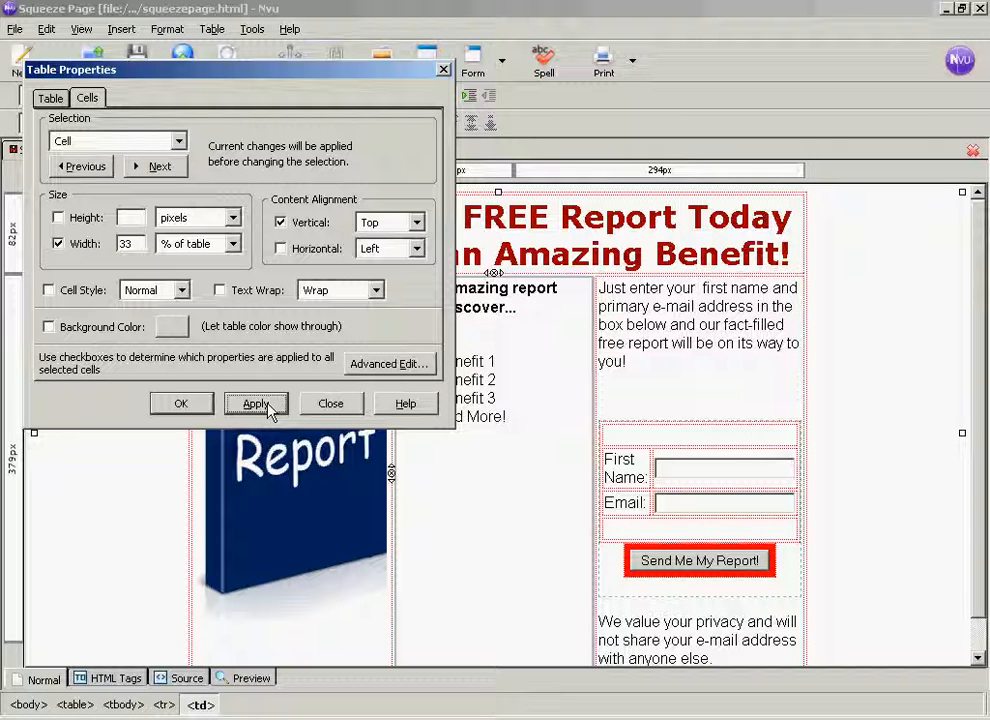
click(181, 405)
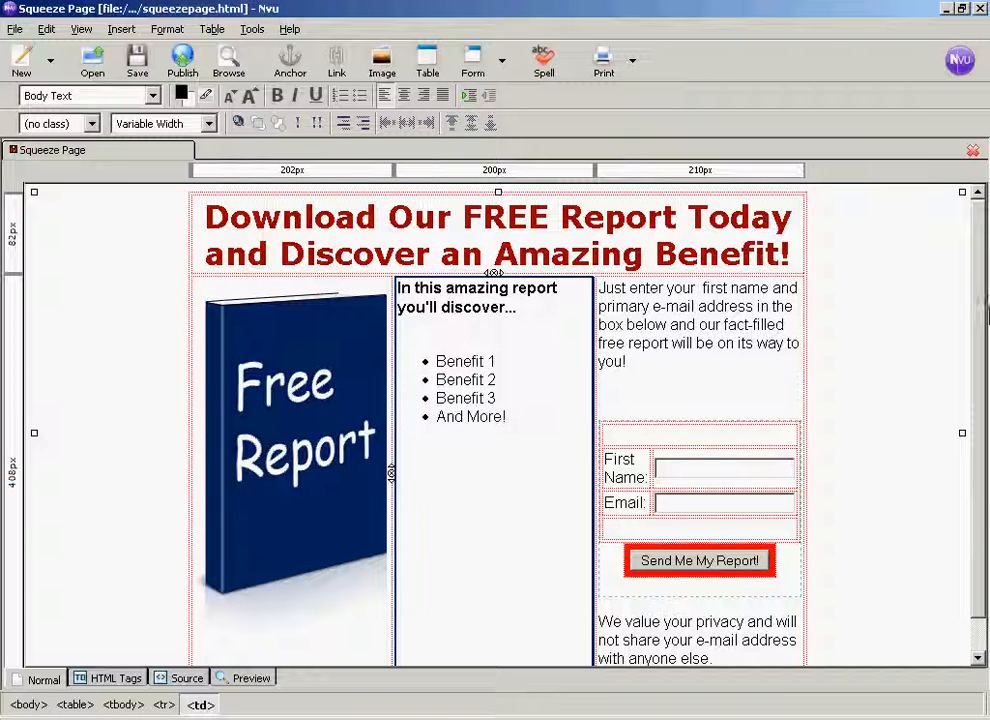
drag(983, 316, 983, 352)
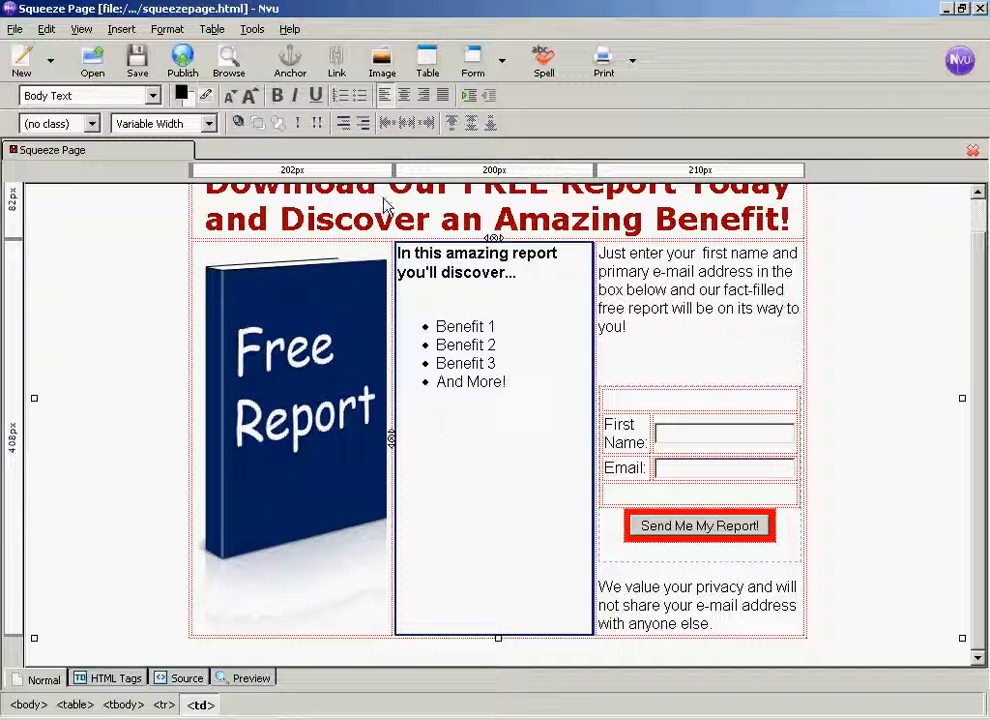
click(138, 68)
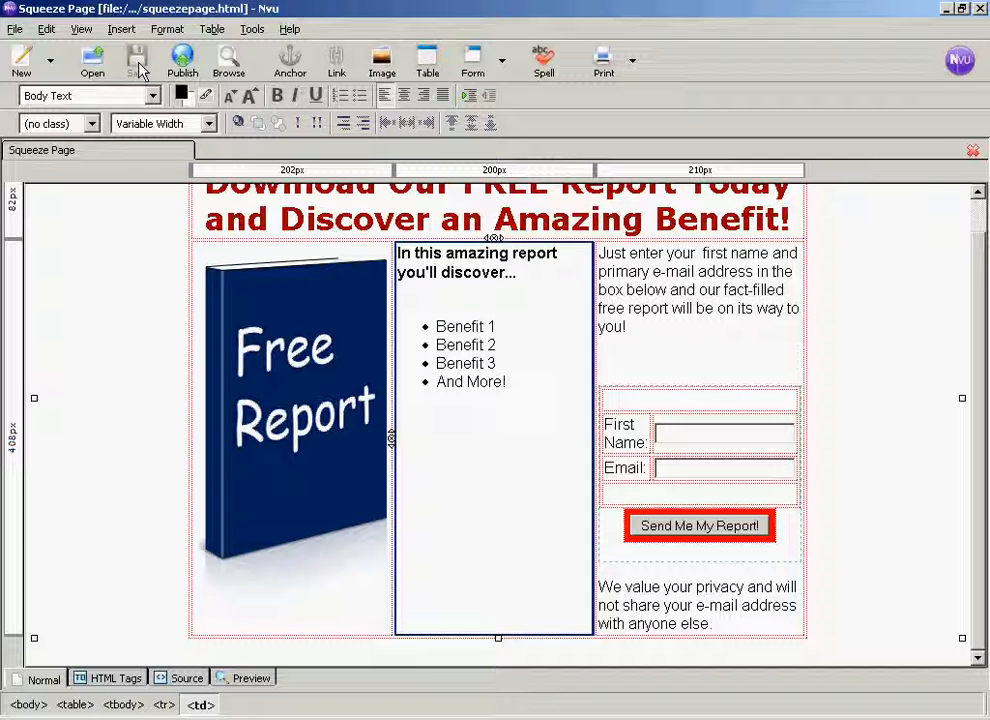
- Switch to Firefox, reload squeezepage.html to check the updated layout, and return to Nvu
click(692, 470)
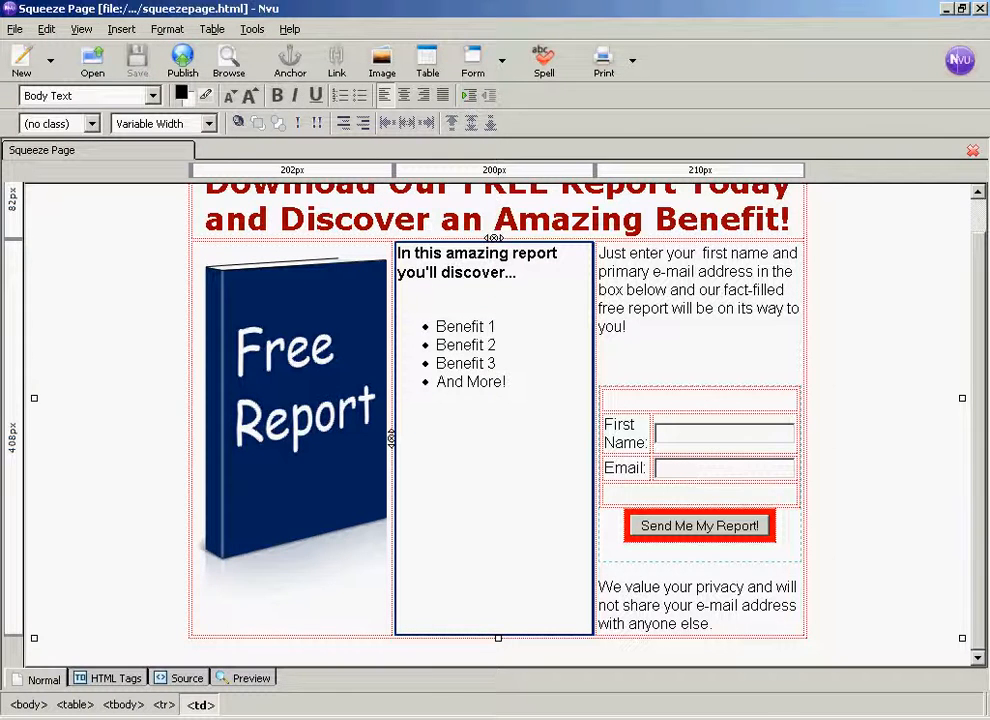
key(alt+Tab)
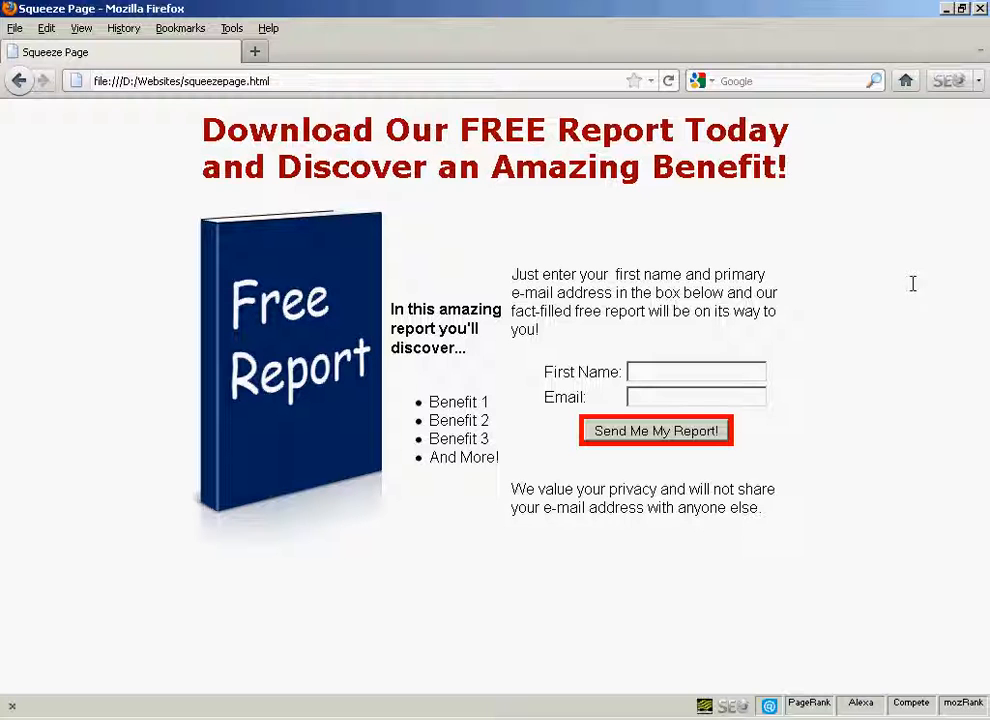
click(670, 81)
click(671, 80)
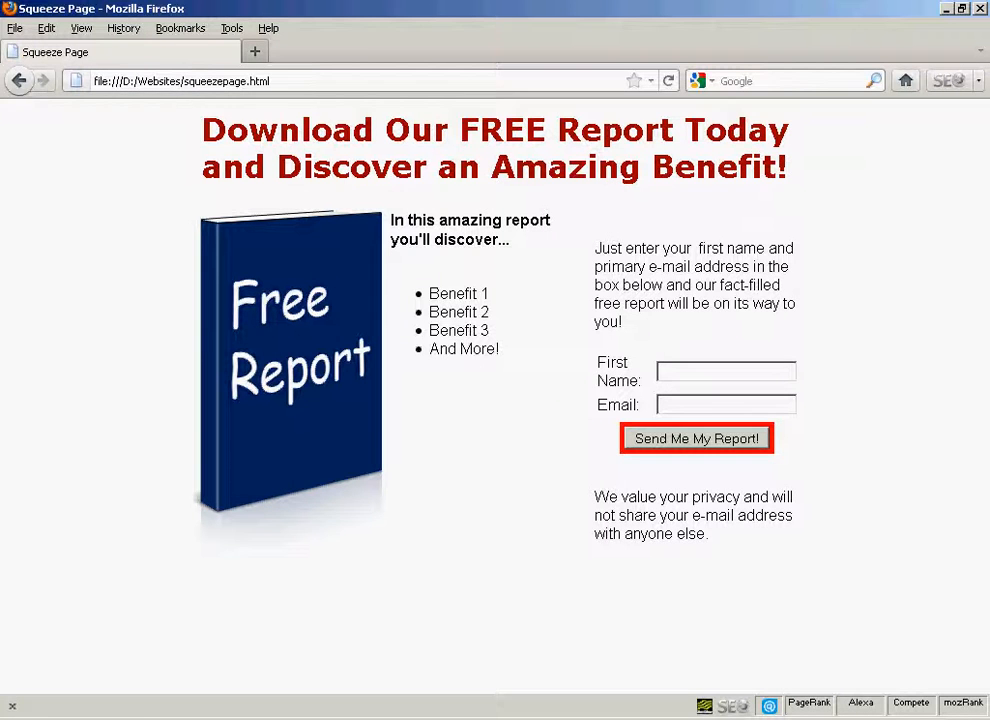
key(alt+Tab)
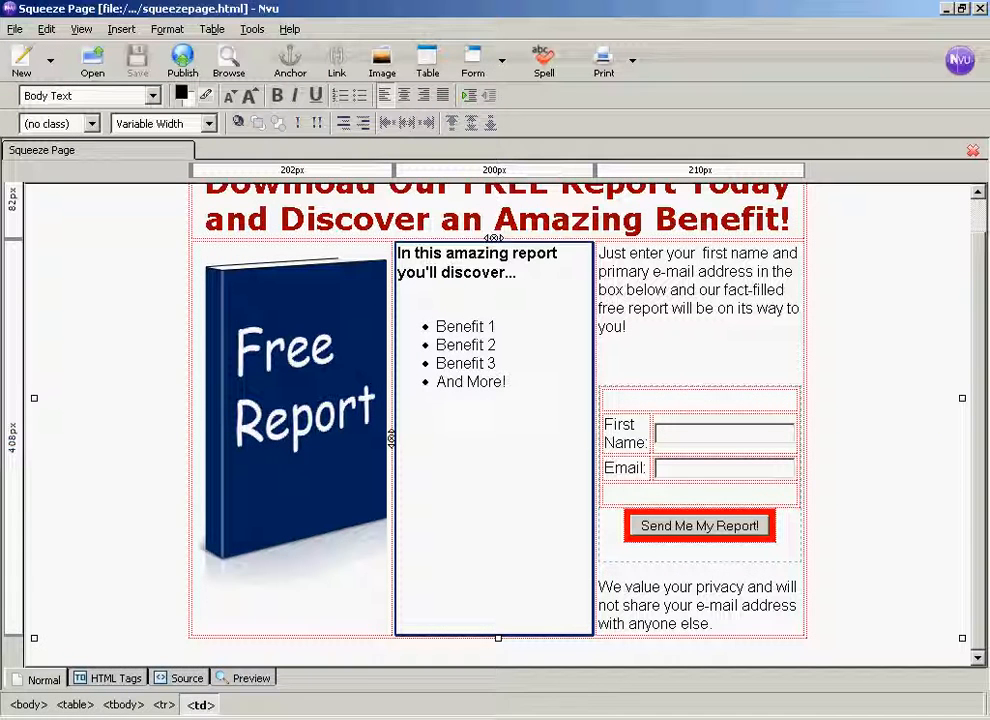
- Set the vertical content alignment of the opt-in form cell to Top and save the page
click(605, 255)
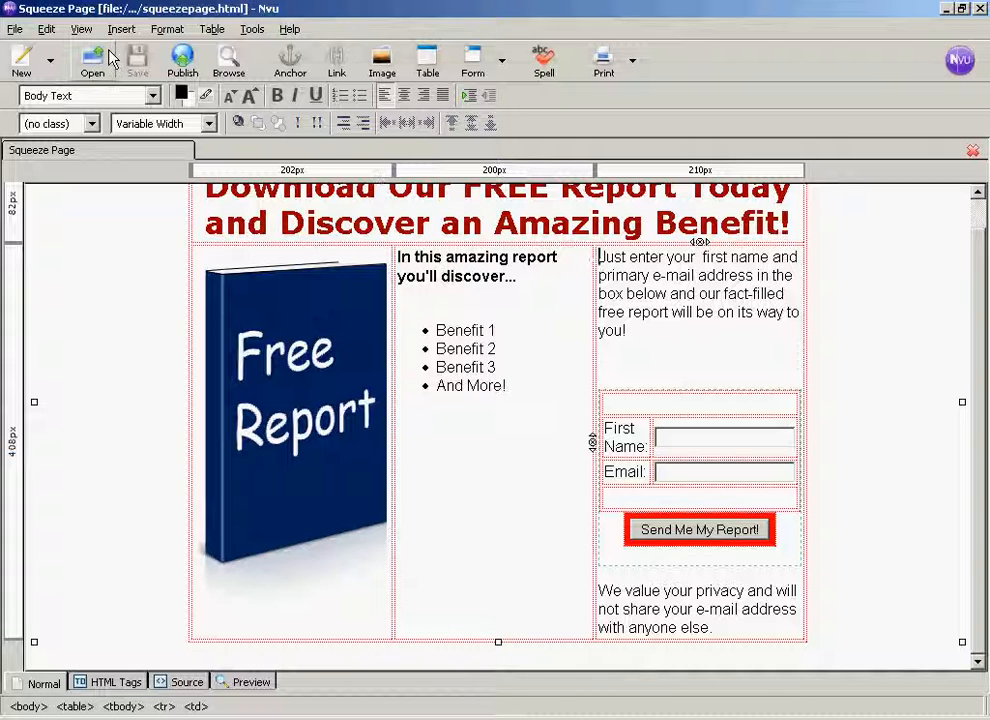
click(167, 30)
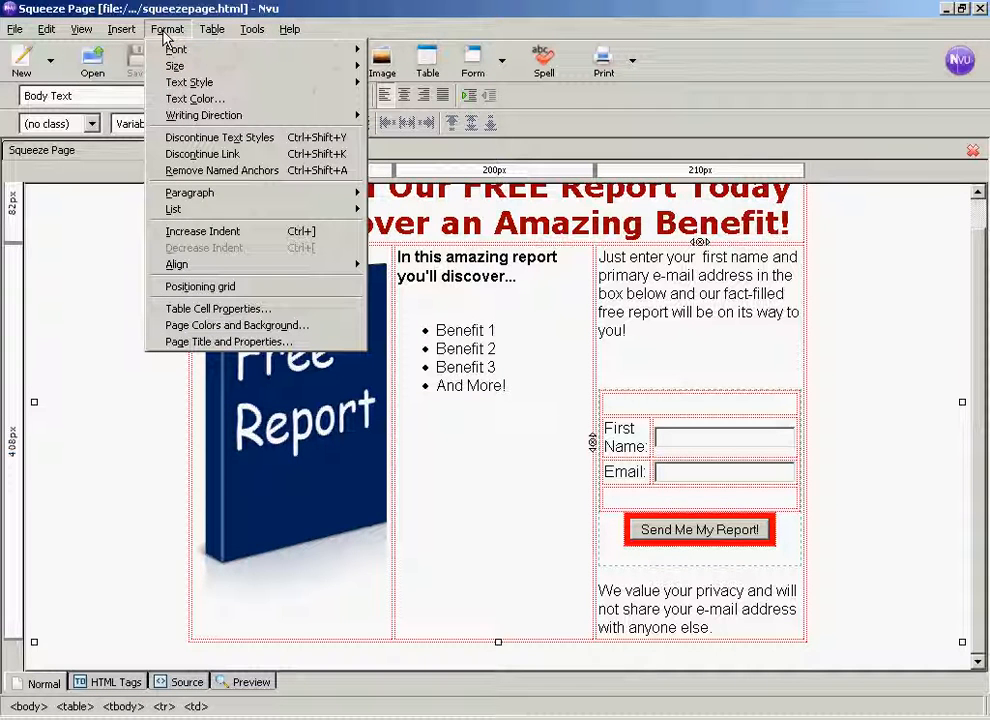
click(224, 310)
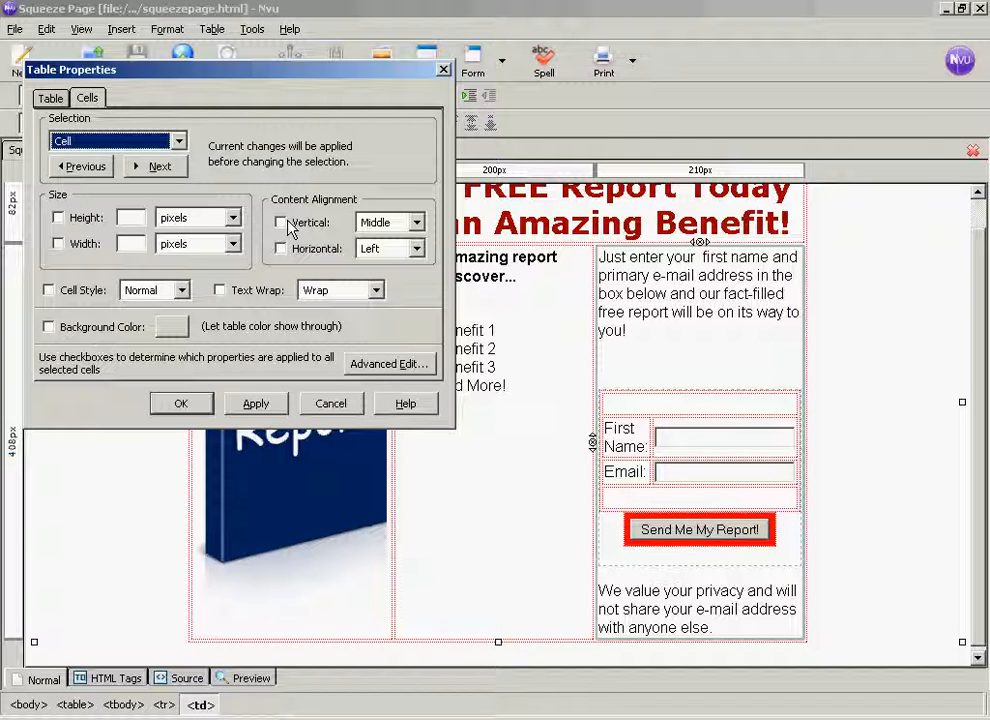
click(280, 223)
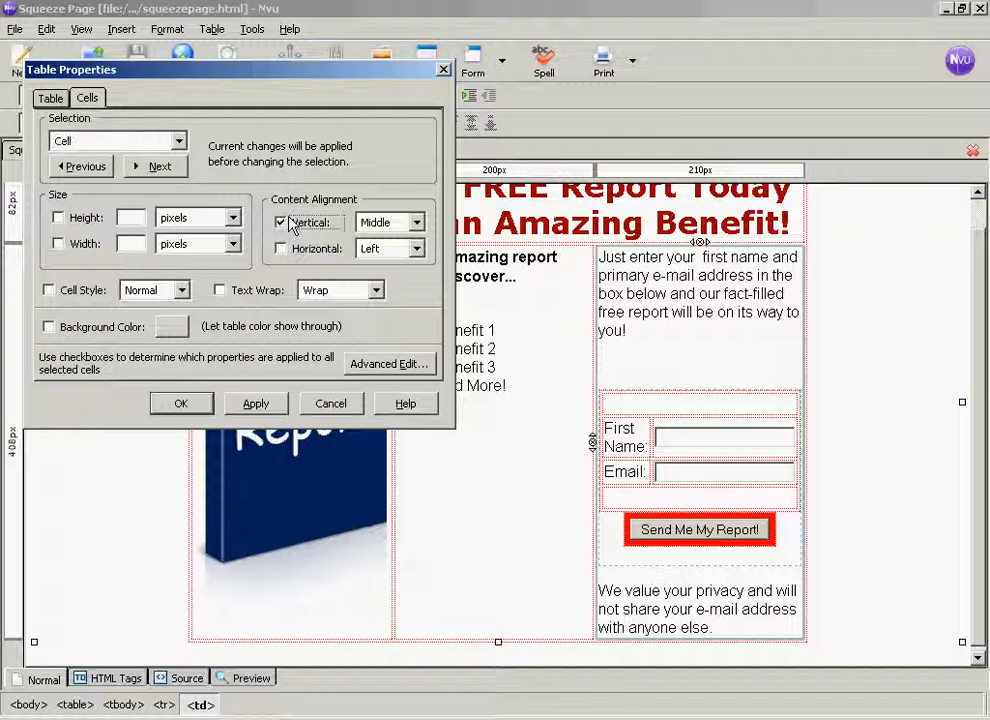
click(416, 223)
click(385, 243)
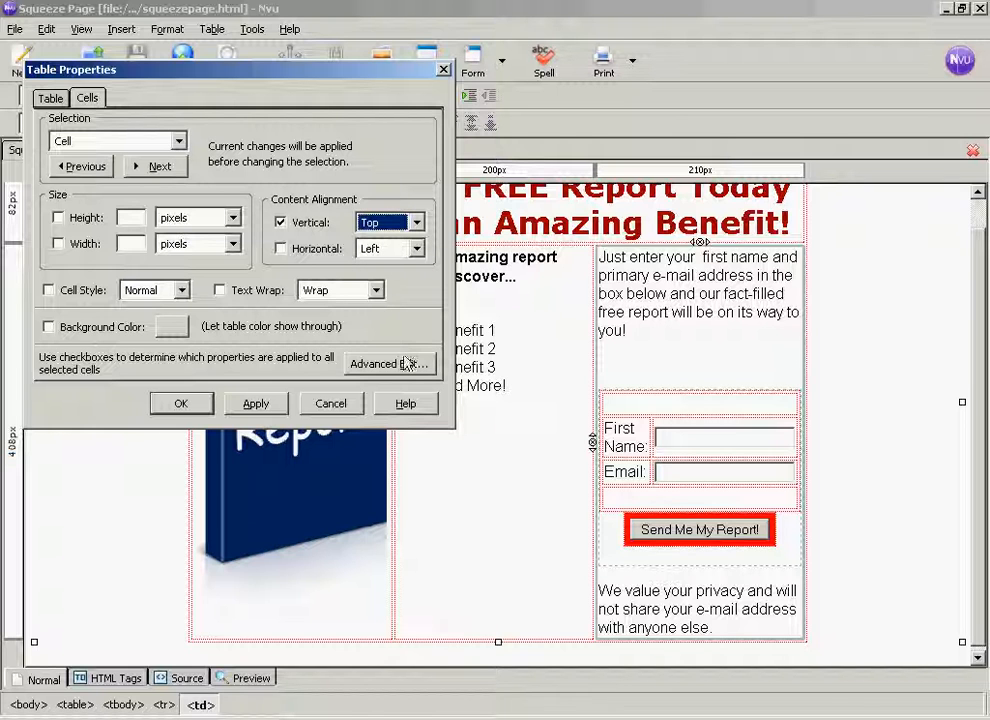
click(253, 405)
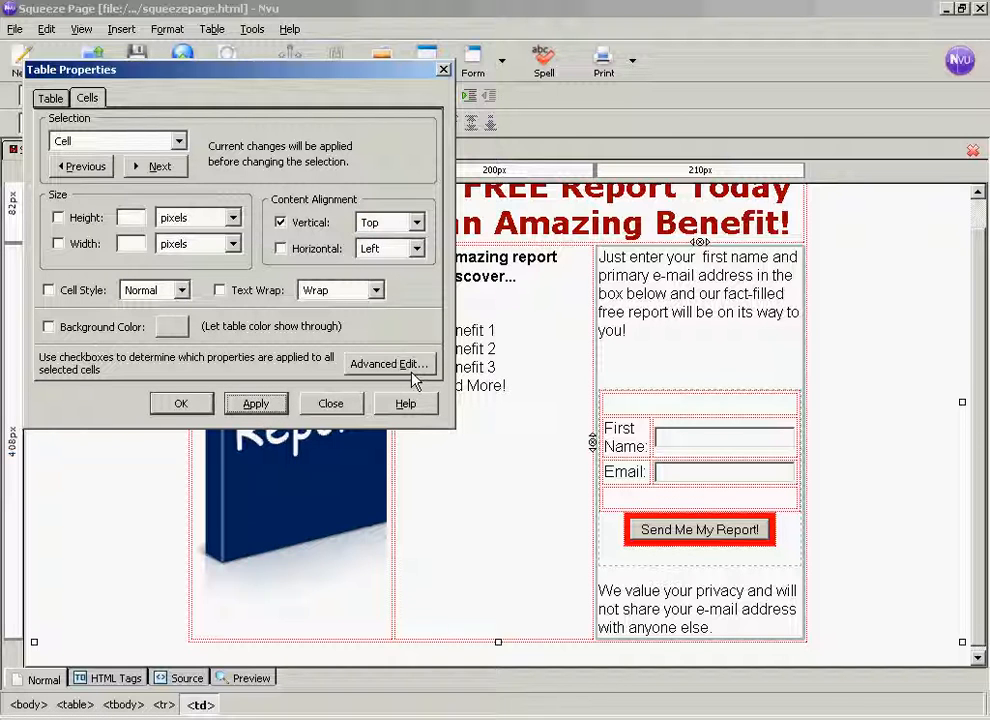
click(177, 404)
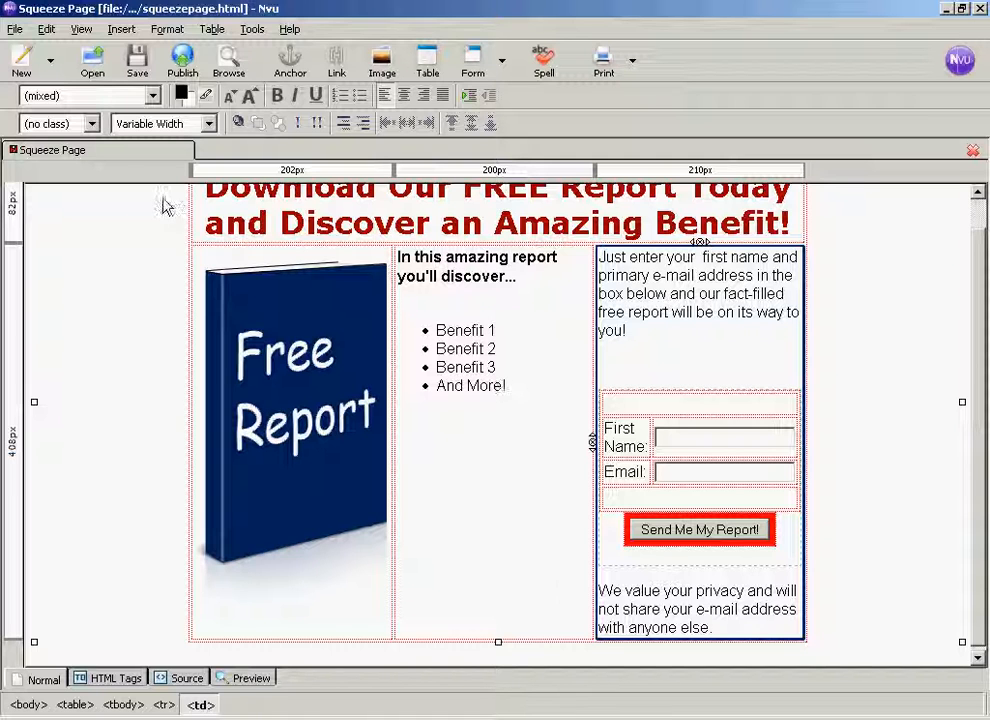
click(137, 62)
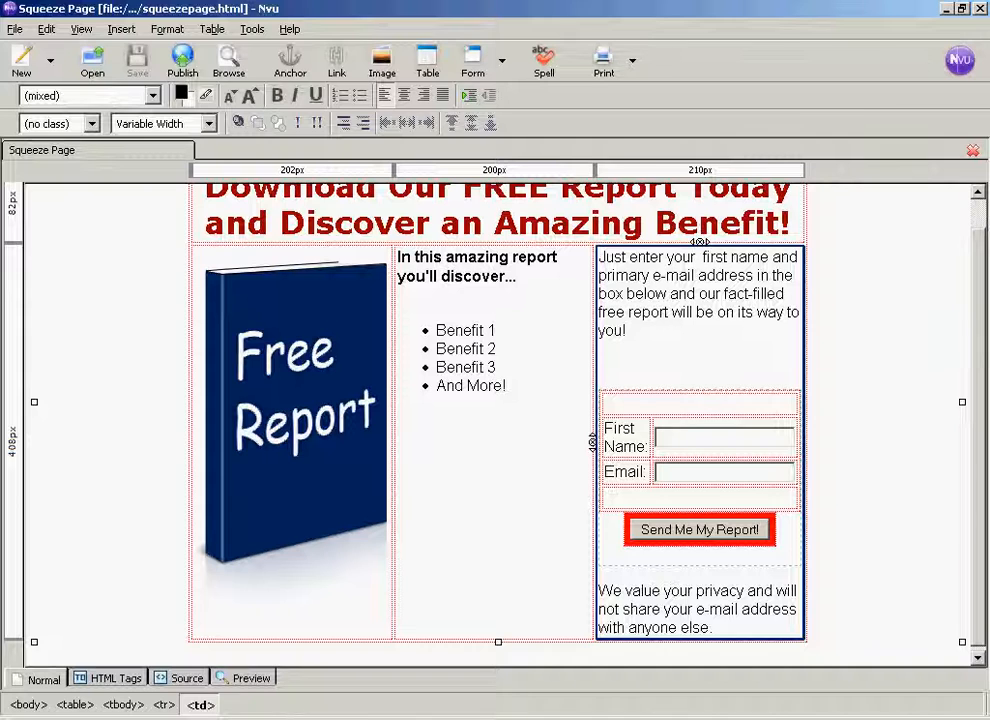
- Switch to Firefox, reload squeezepage.html to check the top-aligned opt-in cell, and return to Nvu
key(alt+Tab)
click(669, 83)
click(669, 83)
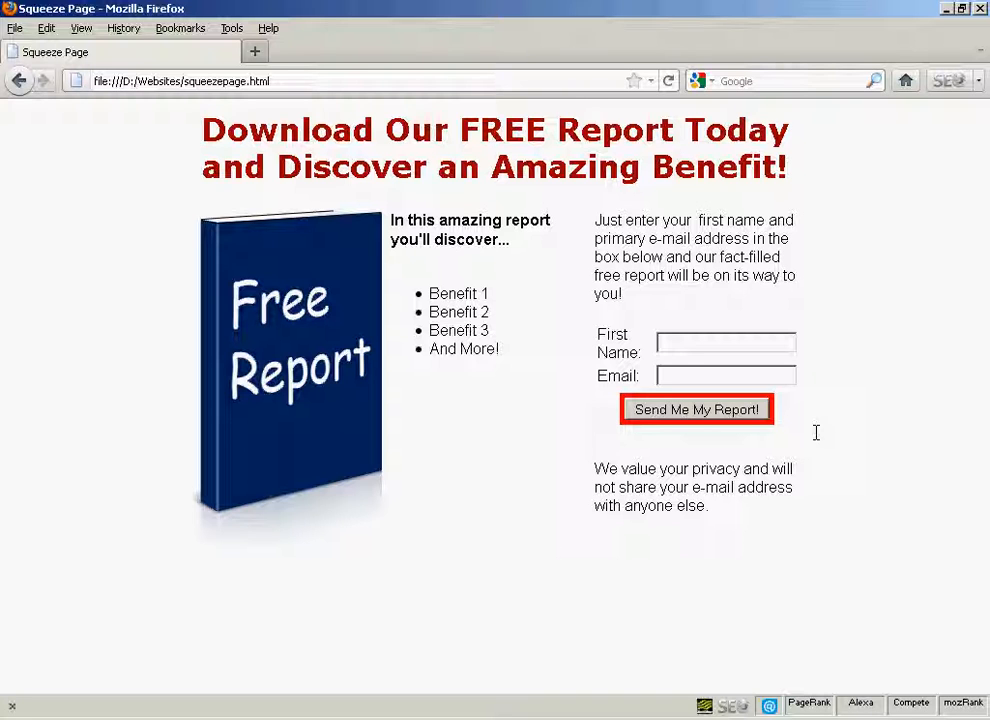
key(alt+Tab)
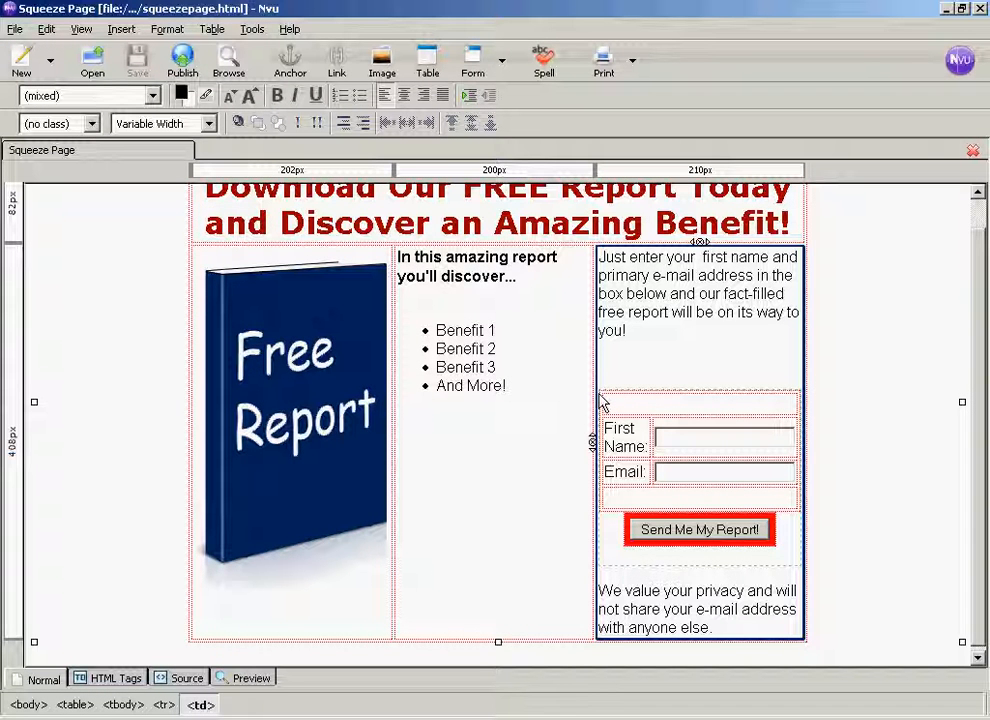
- Insert a 1 x 1 table in the opt-in cell, between the introductory text and the form
click(674, 383)
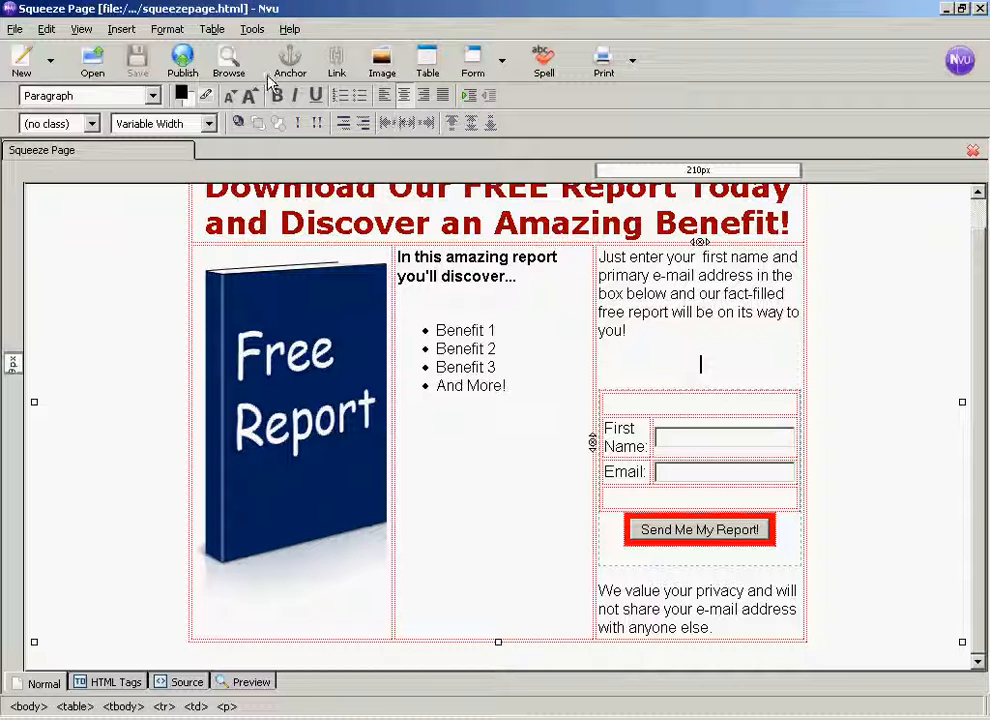
click(212, 30)
mouse_move(287, 57)
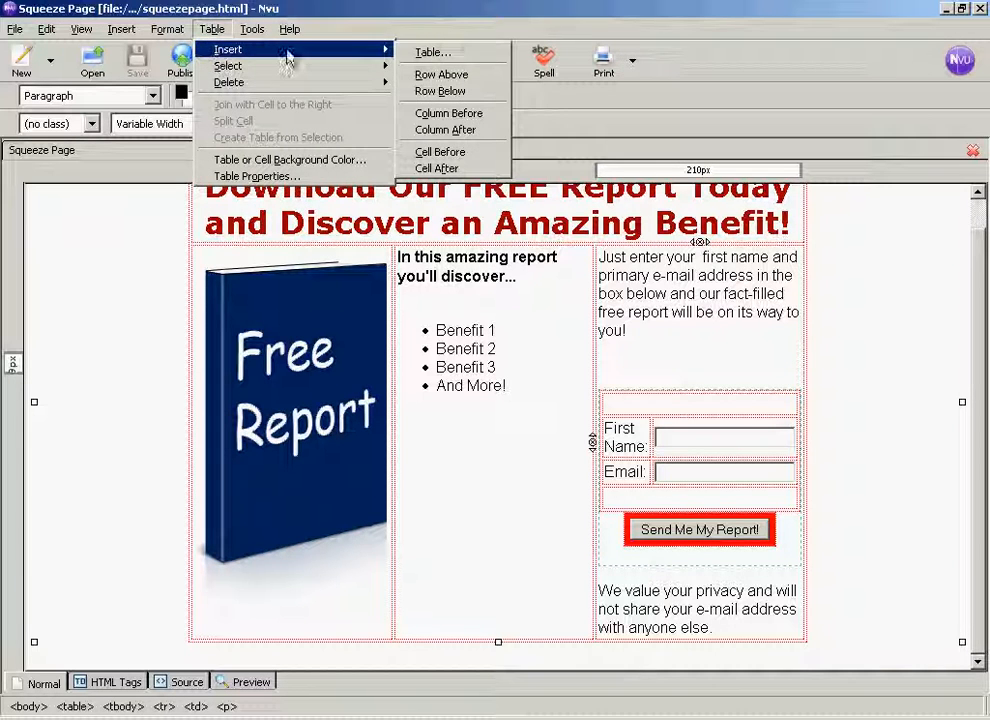
click(429, 54)
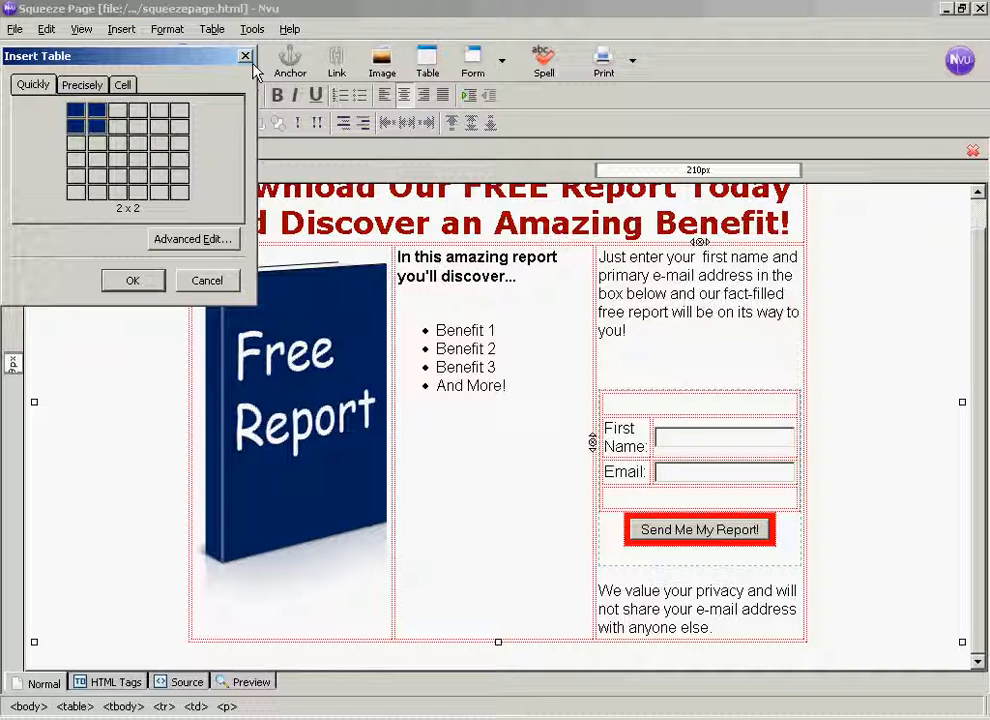
click(75, 115)
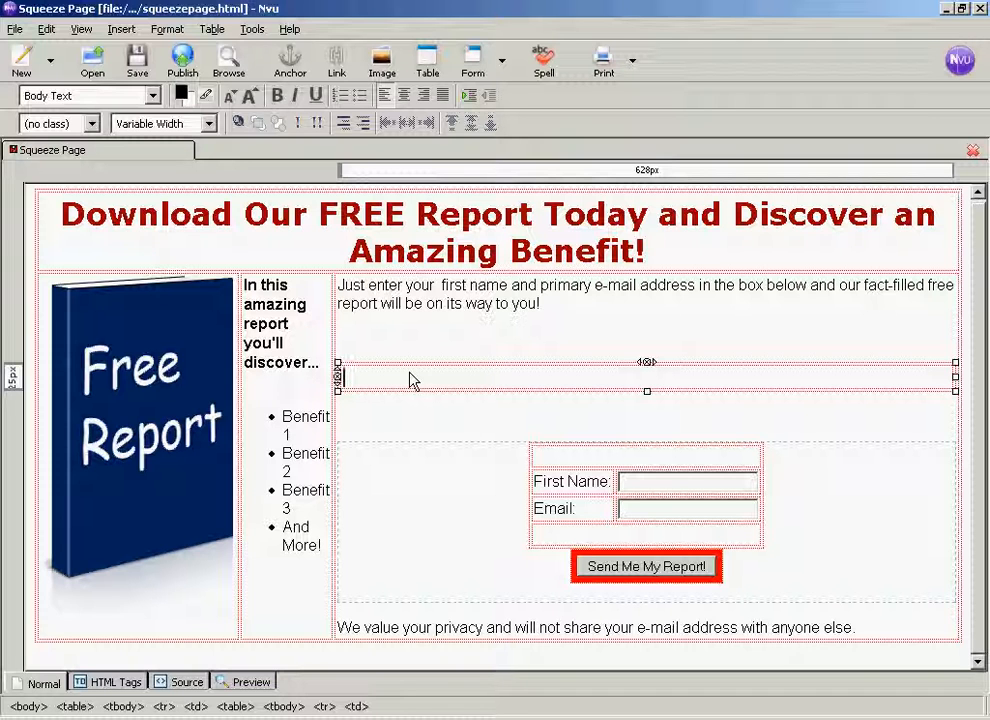
- Set the new one-cell table's width to 100% of cell and apply the table properties
click(167, 30)
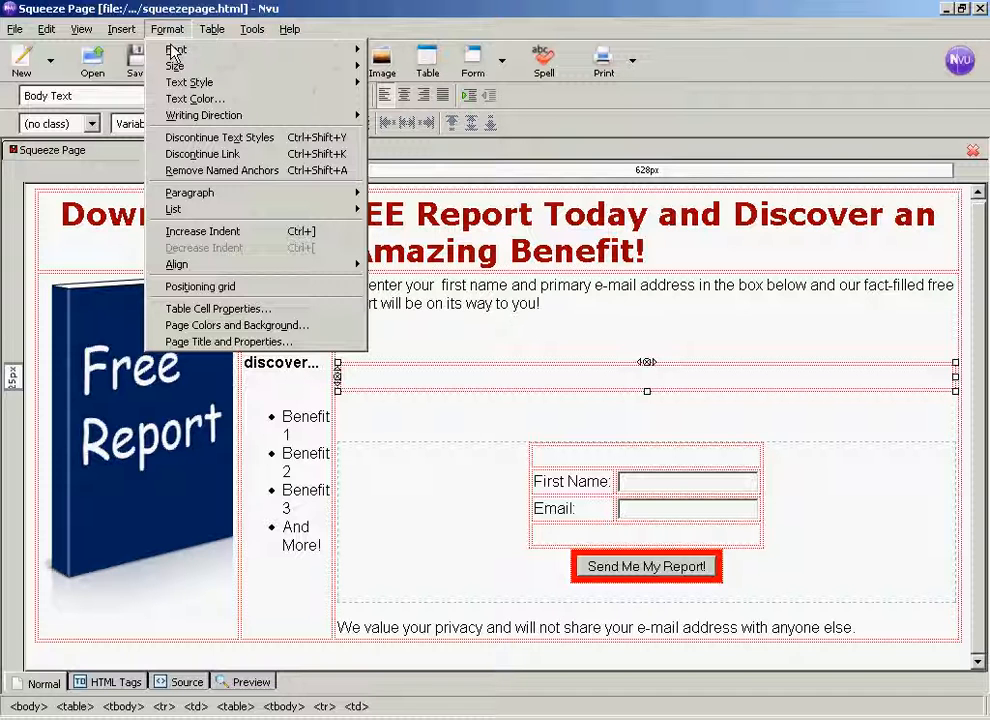
click(240, 310)
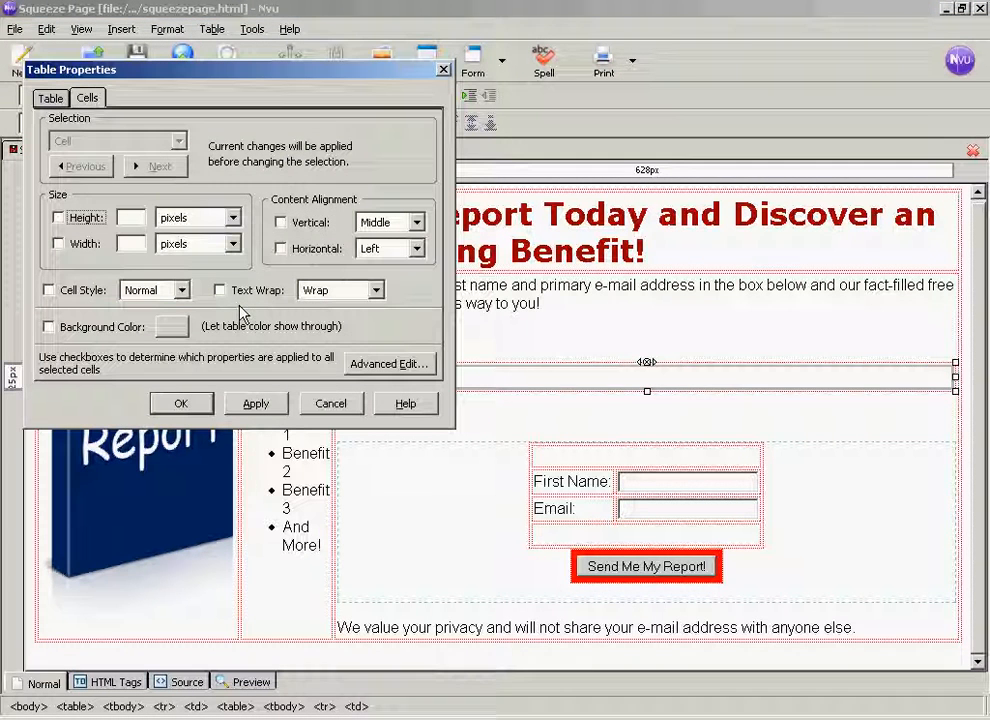
click(51, 99)
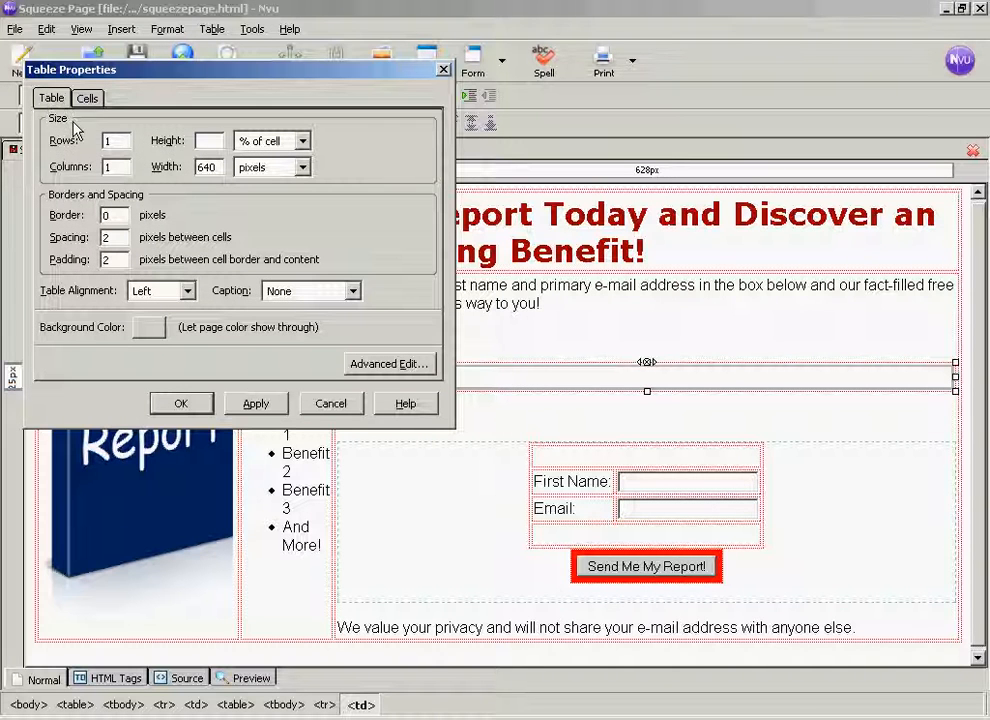
click(303, 169)
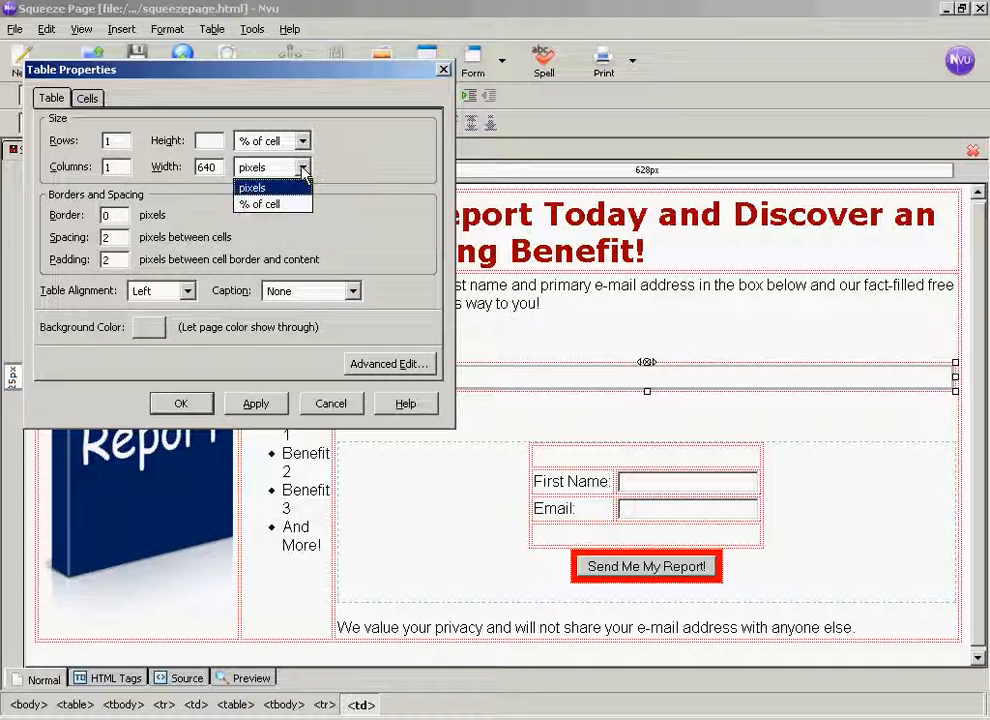
click(264, 205)
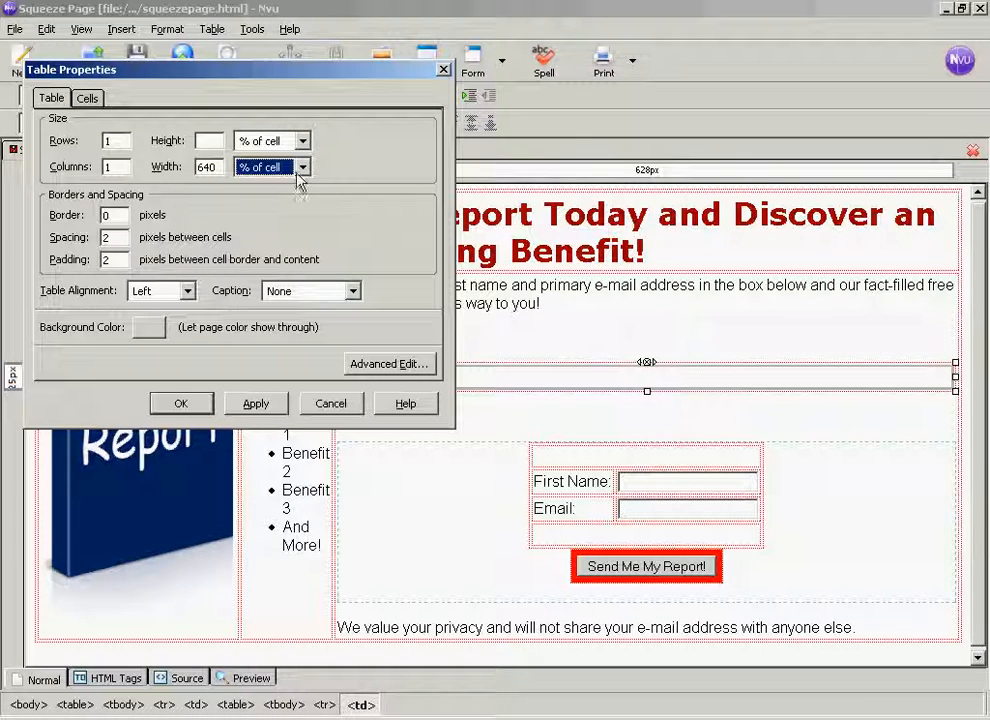
drag(218, 167, 196, 167)
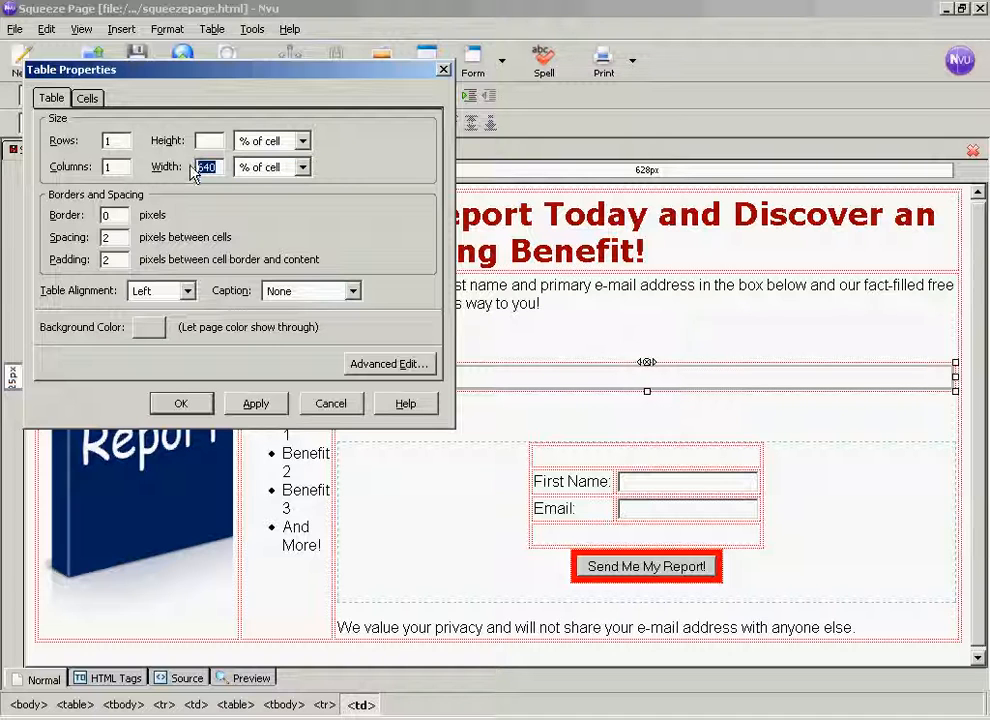
text(100)
click(256, 408)
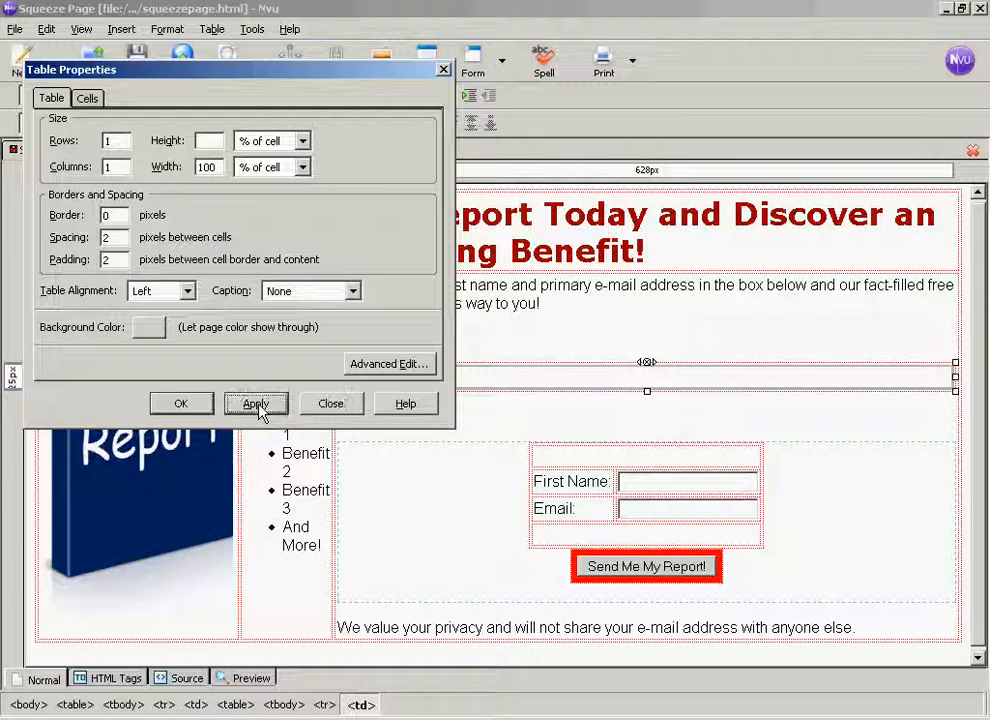
click(182, 406)
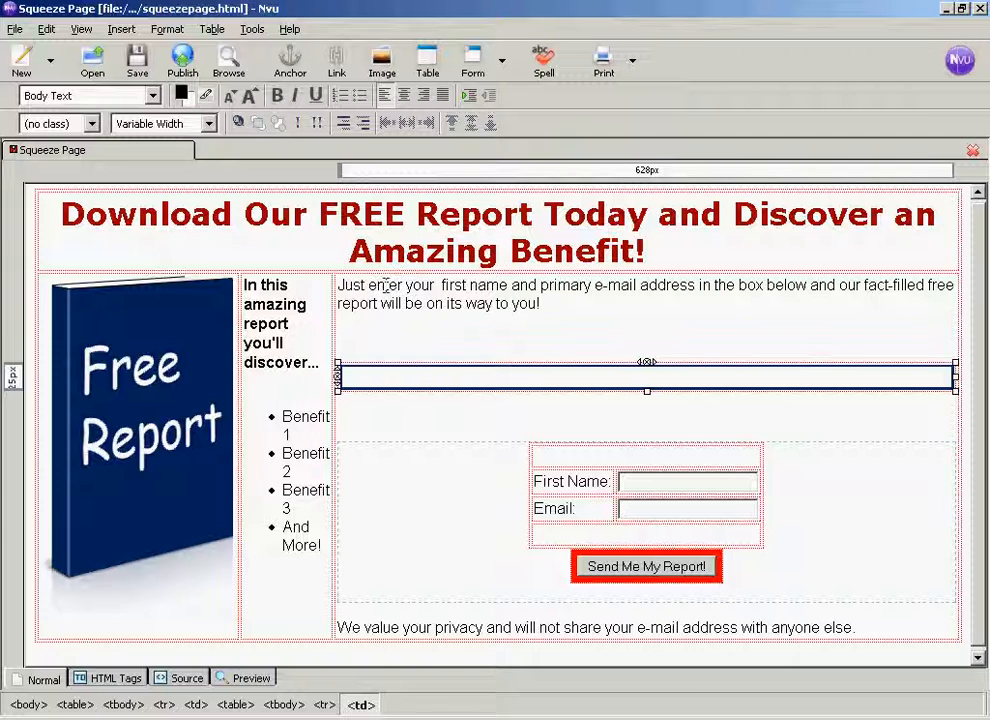
- Set the width of the cell holding the opt-in form to 33% of table and apply it
click(331, 455)
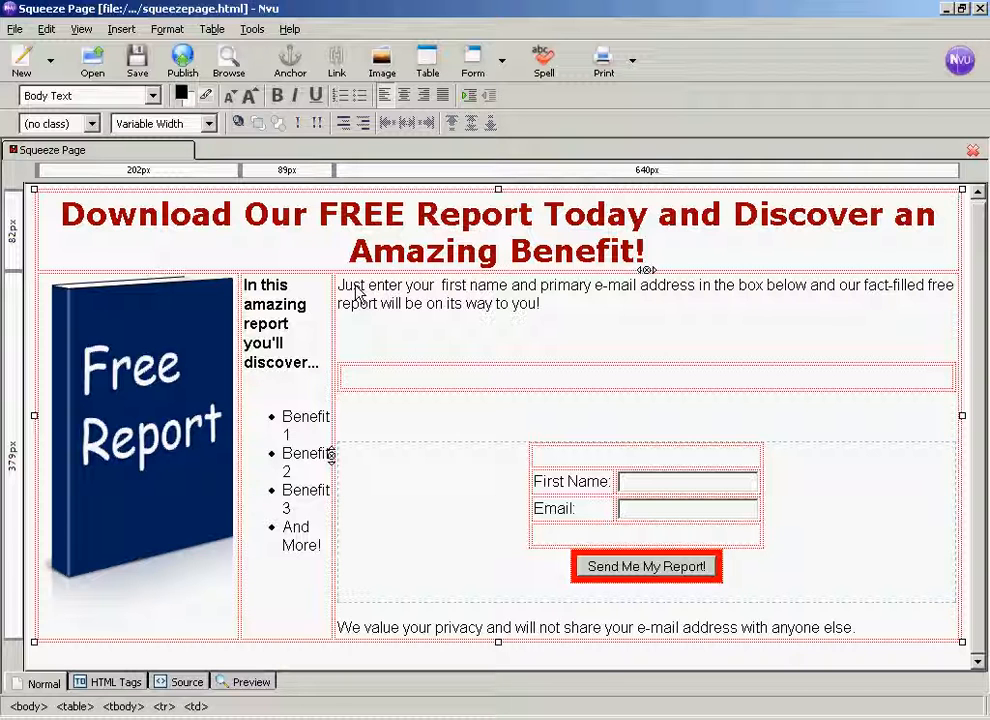
click(162, 30)
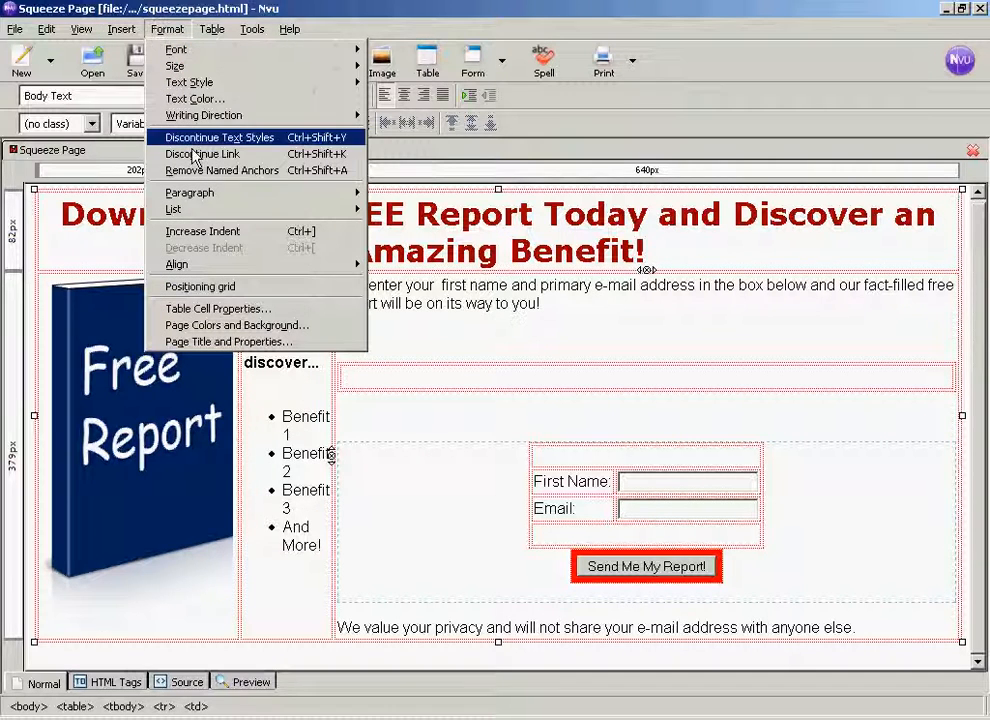
click(228, 309)
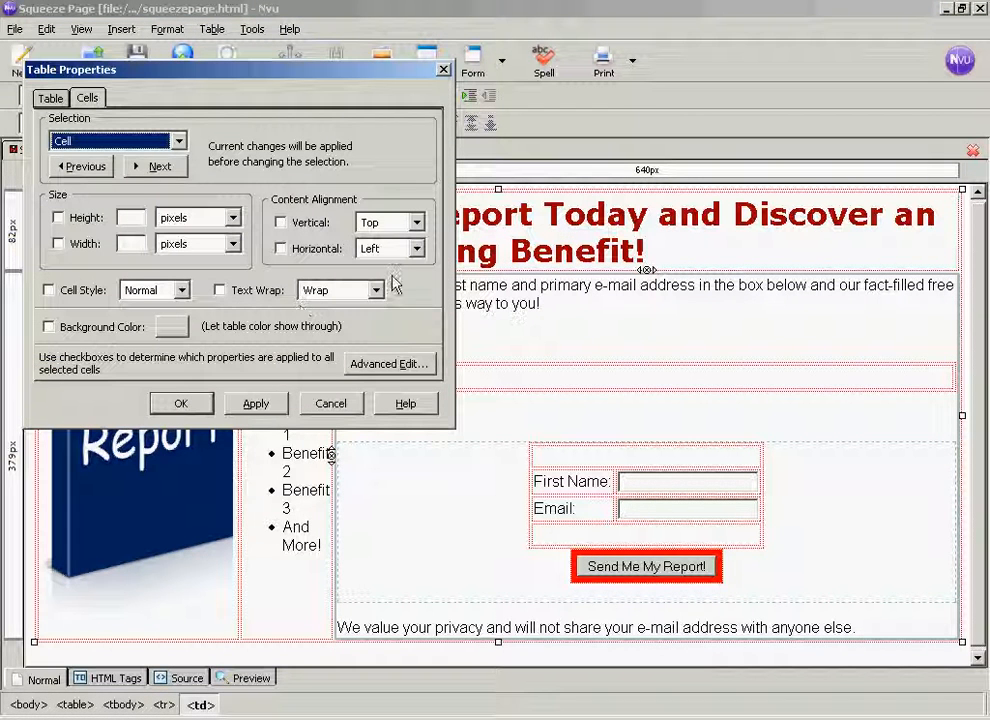
click(58, 244)
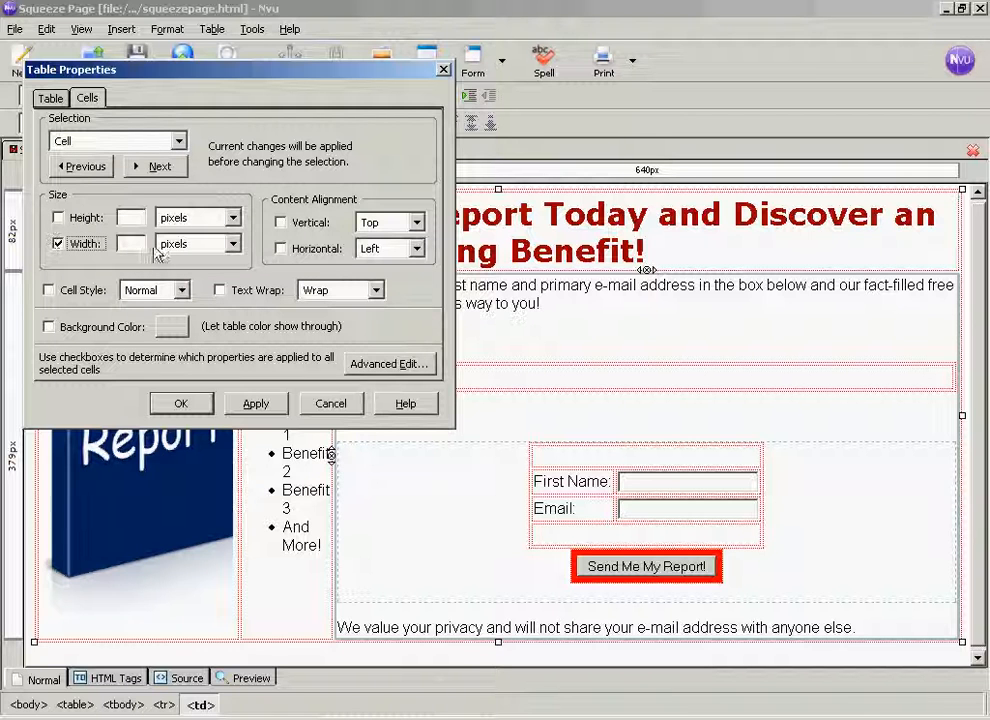
click(233, 244)
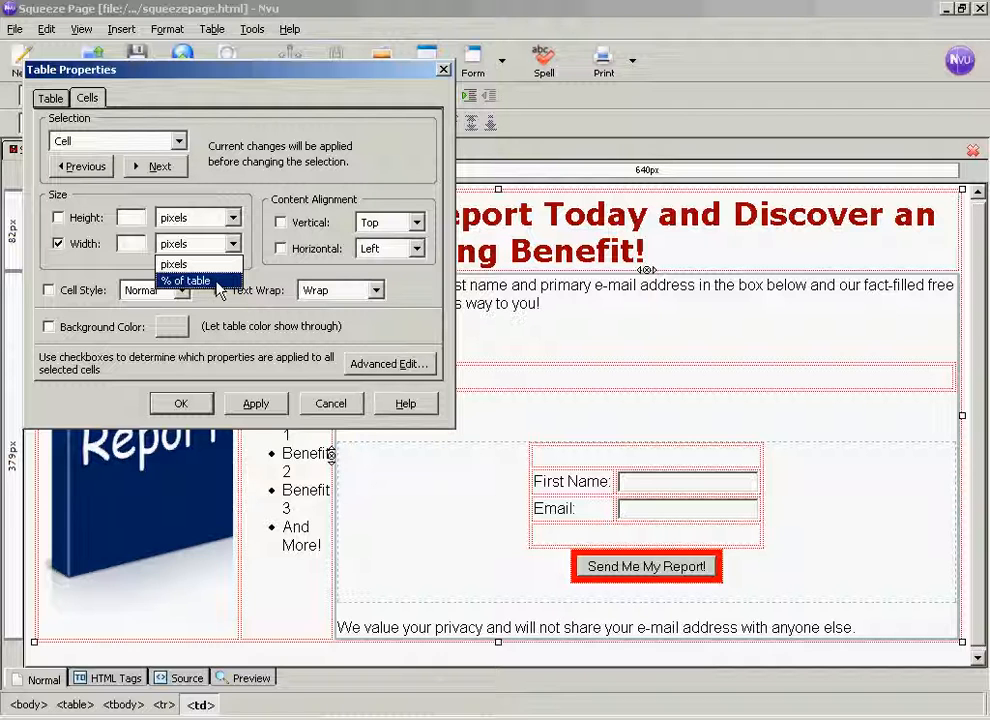
click(200, 281)
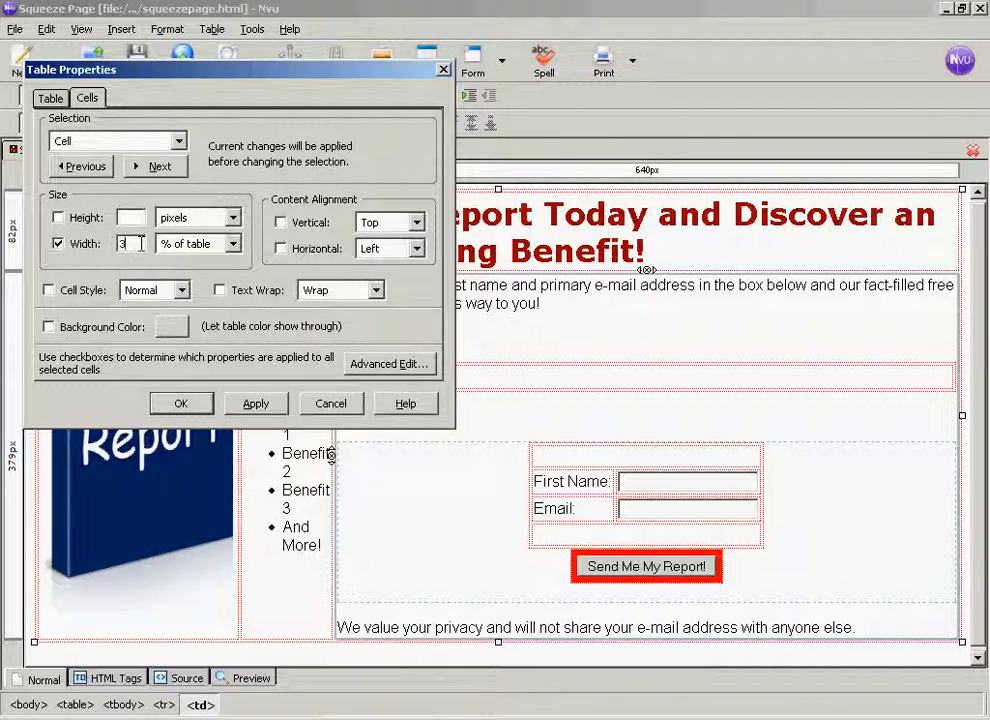
click(262, 405)
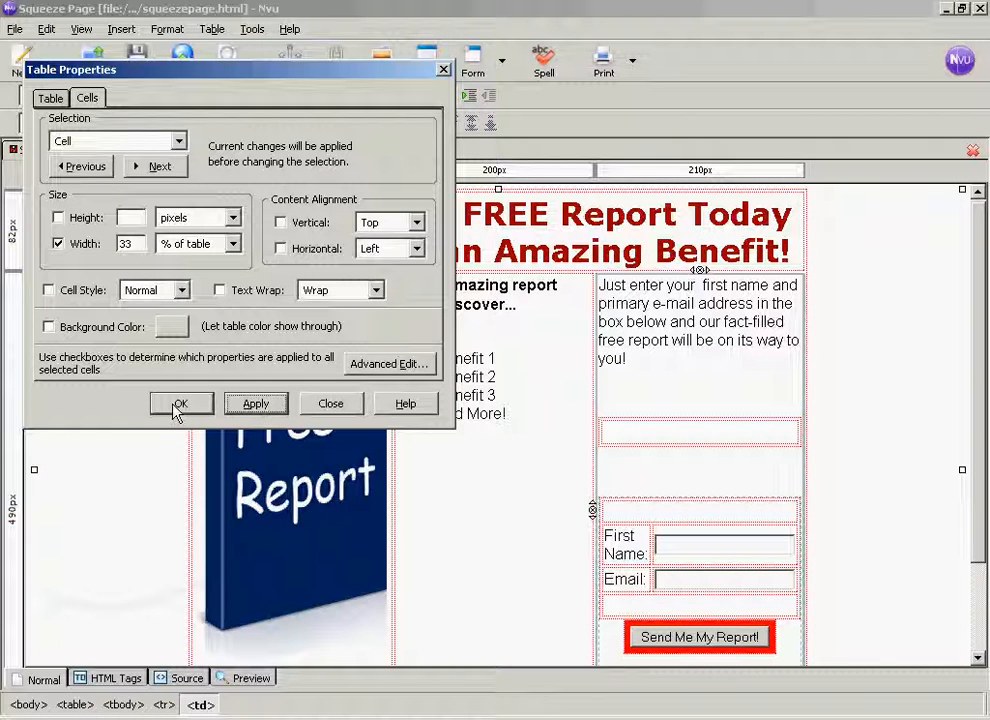
click(176, 406)
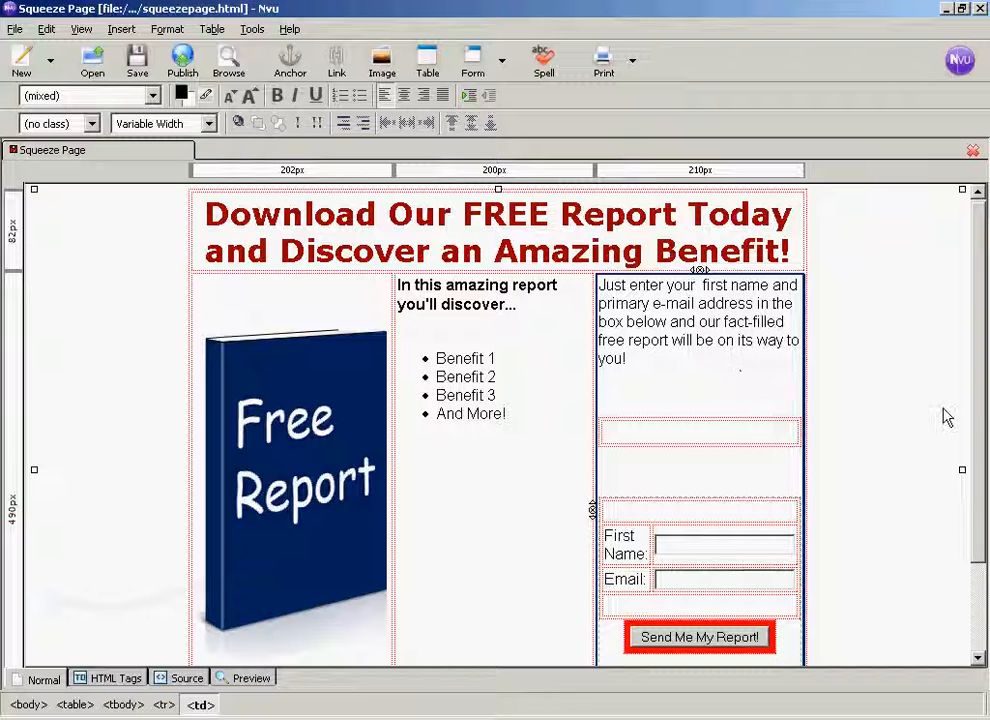
- In the HTML source, move the opt-in form code, from its centred paragraph through the closing center tag, into the new table's empty cell
drag(981, 405, 981, 515)
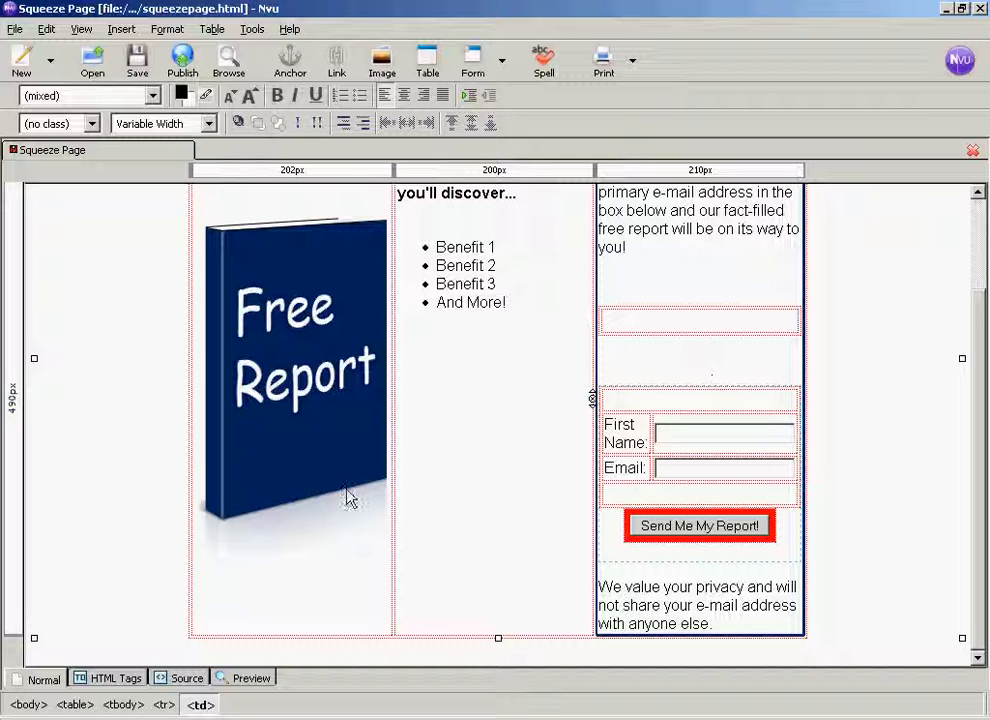
click(184, 679)
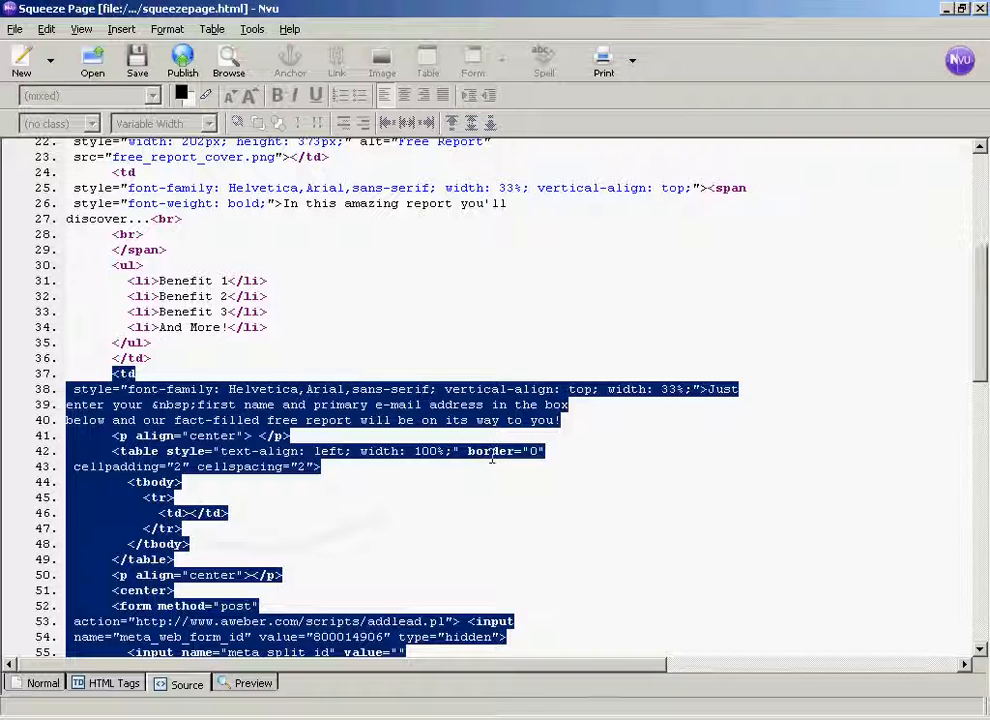
click(488, 452)
scroll(545, 490, down, 1)
scroll(545, 490, down, 2)
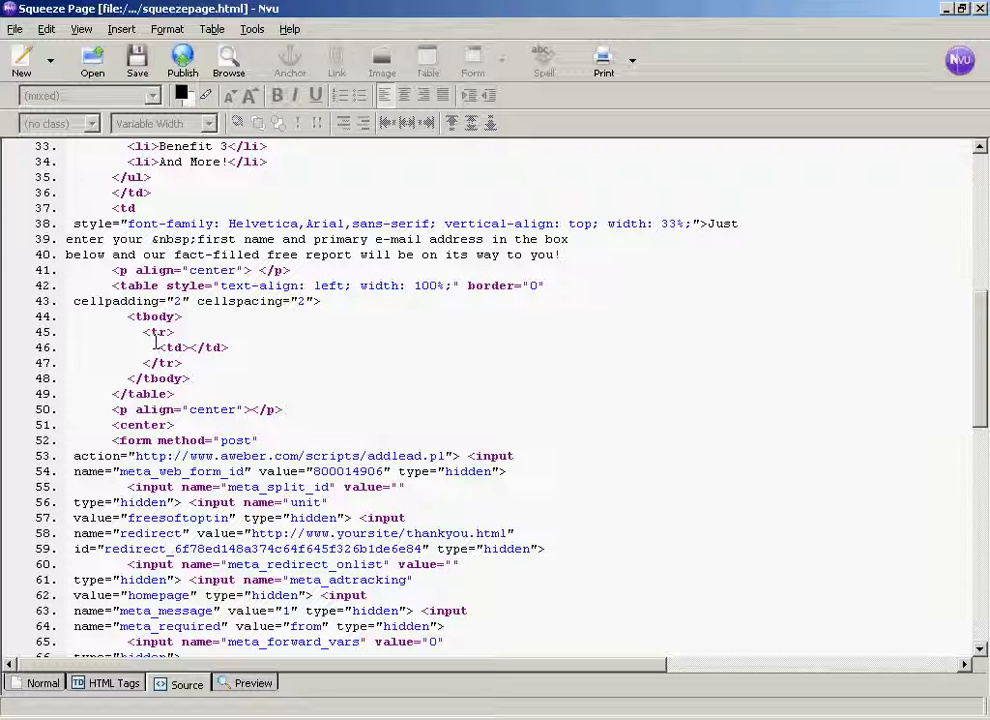
click(115, 409)
drag(115, 409, 424, 507)
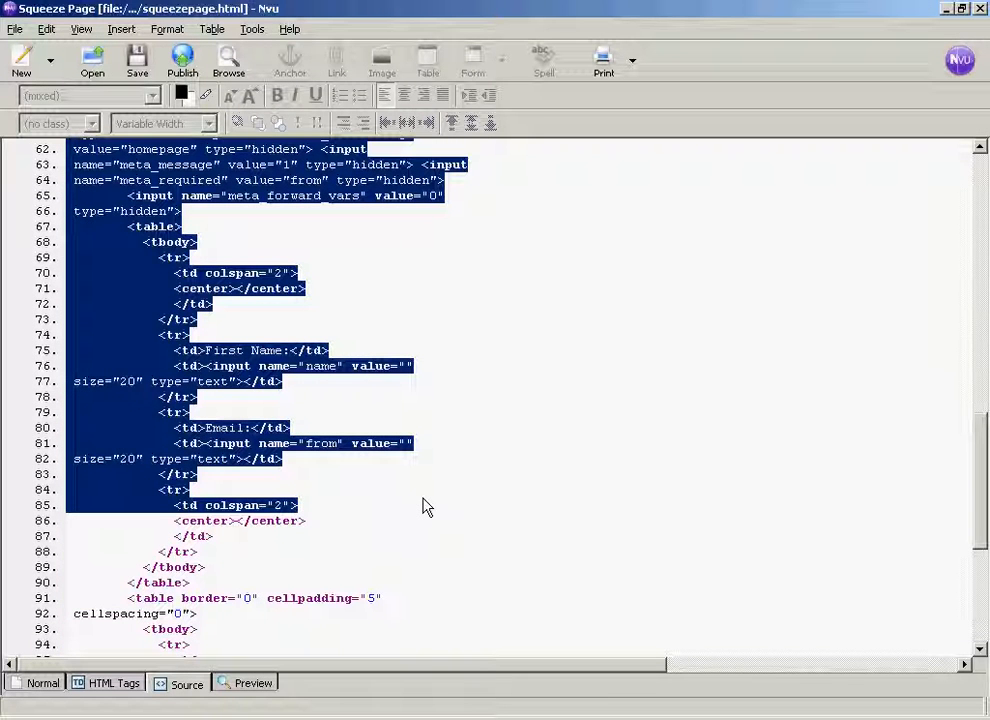
drag(424, 506, 391, 537)
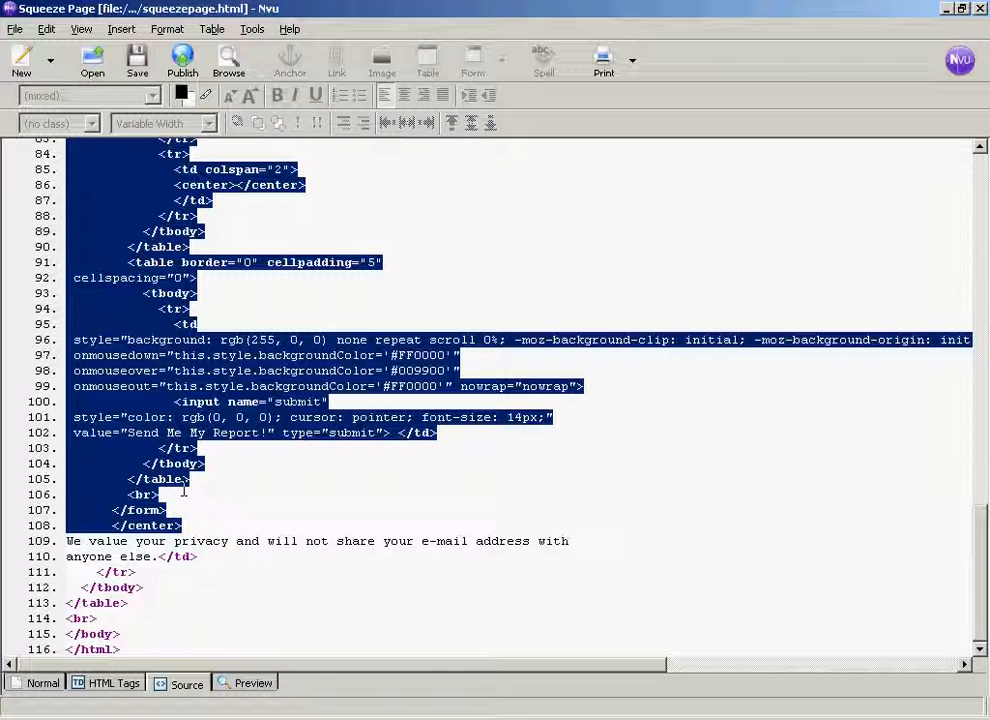
right_click(131, 439)
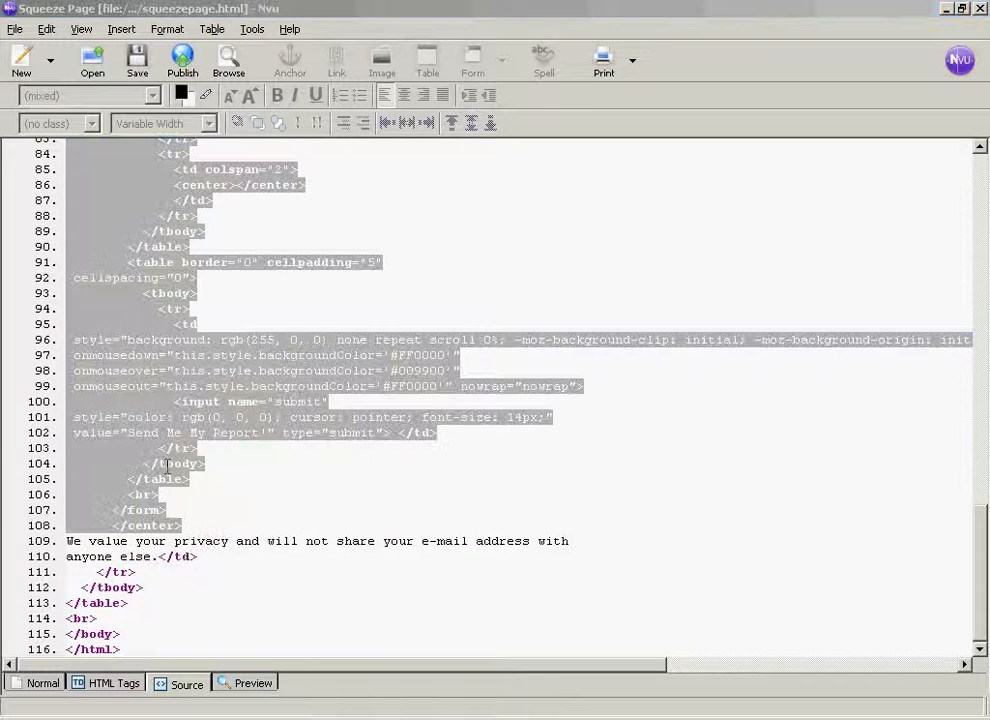
right_click(129, 461)
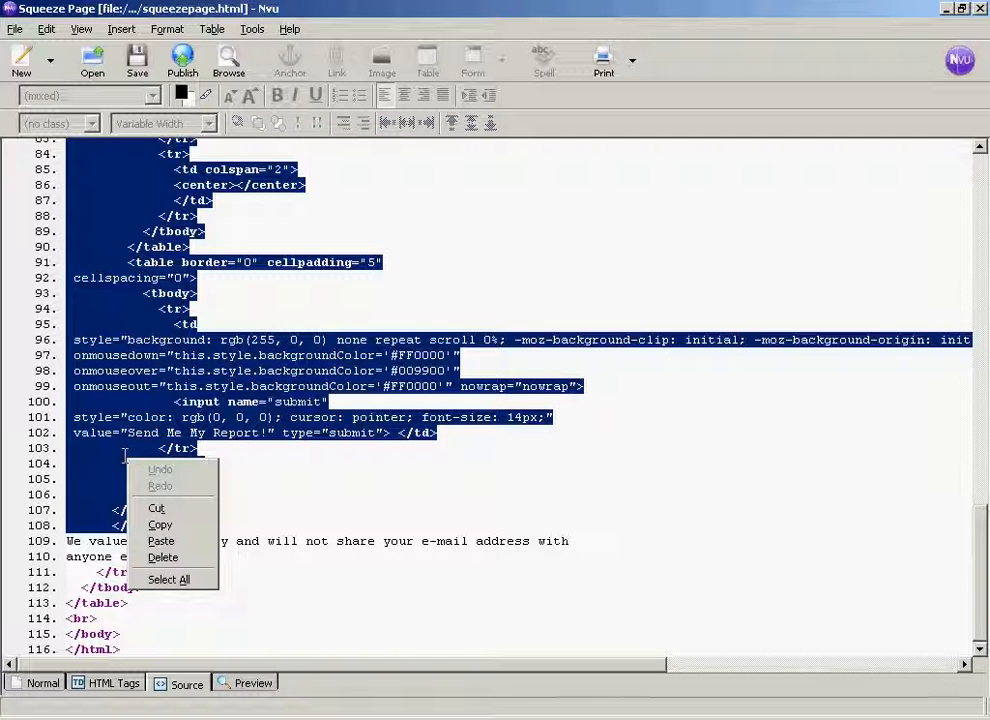
click(158, 510)
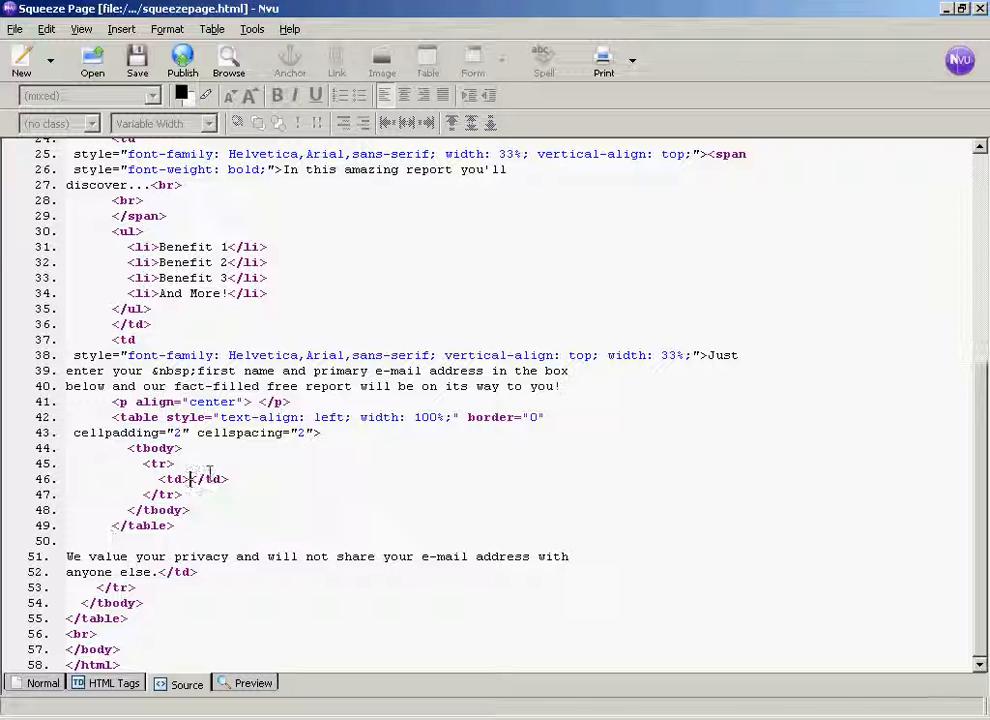
key(ctrl+v)
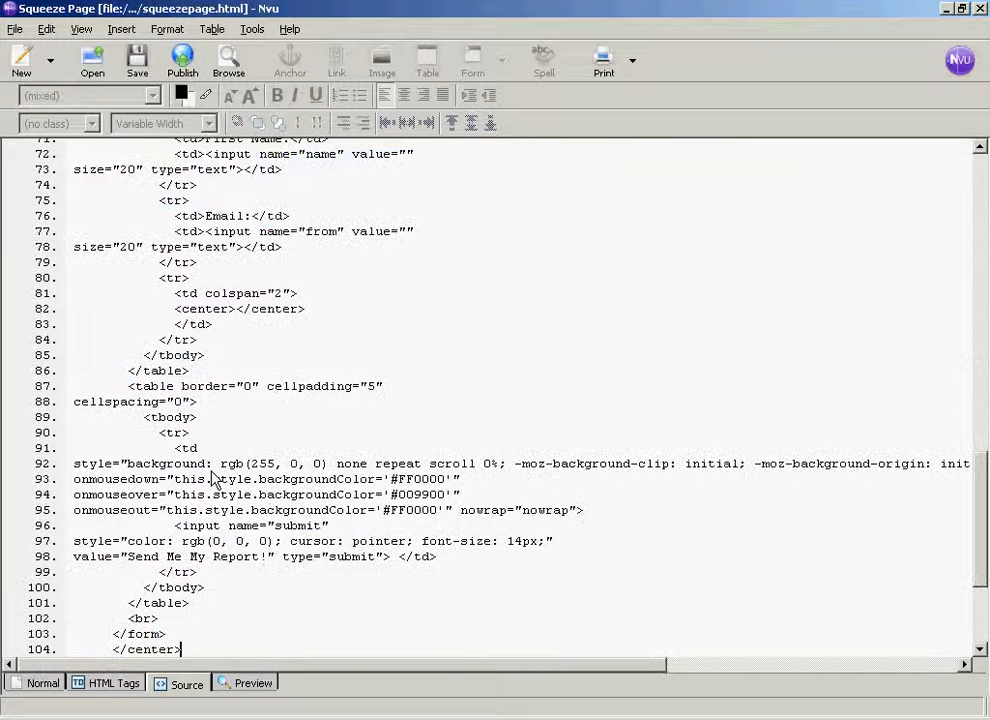
click(44, 684)
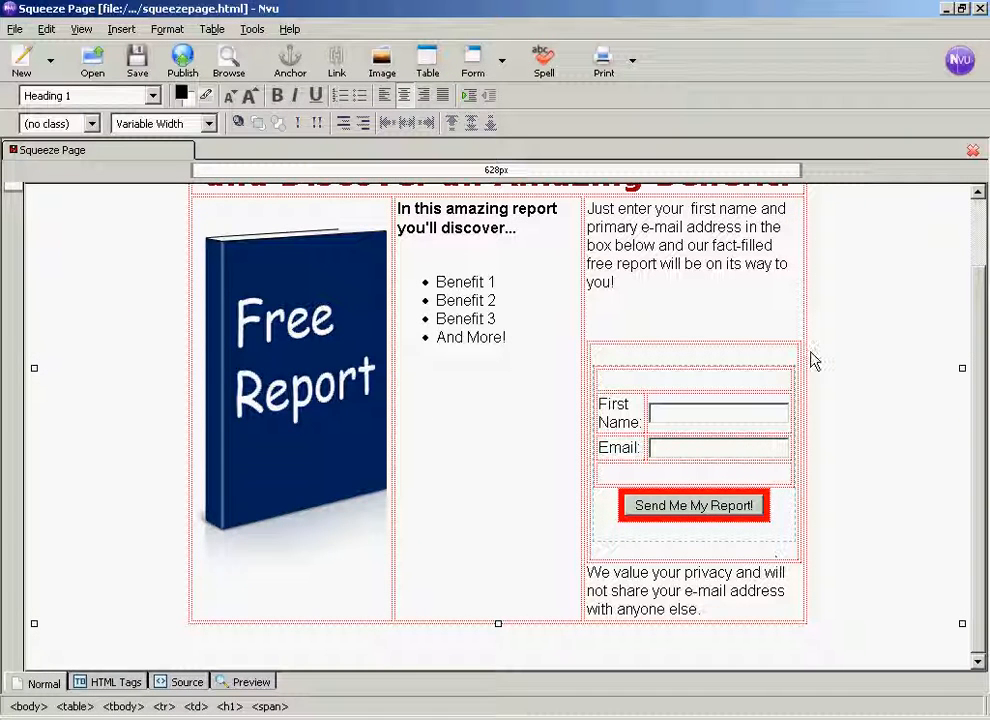
- Give the nested table around the opt-in form a 1-pixel border, with cell spacing and padding both set to 0
click(599, 345)
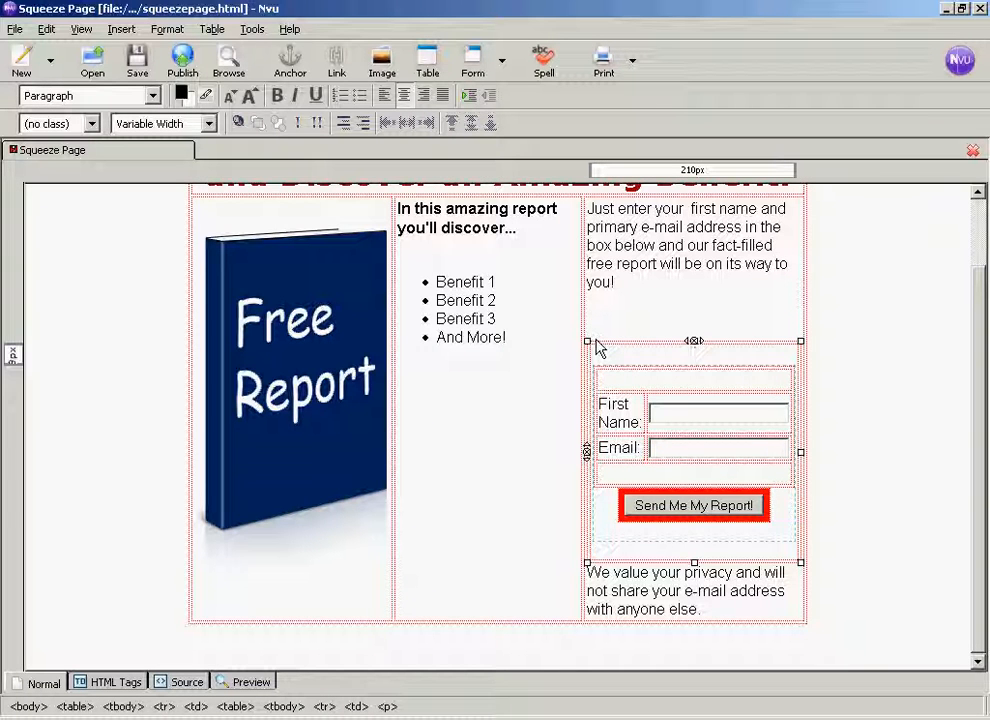
click(215, 32)
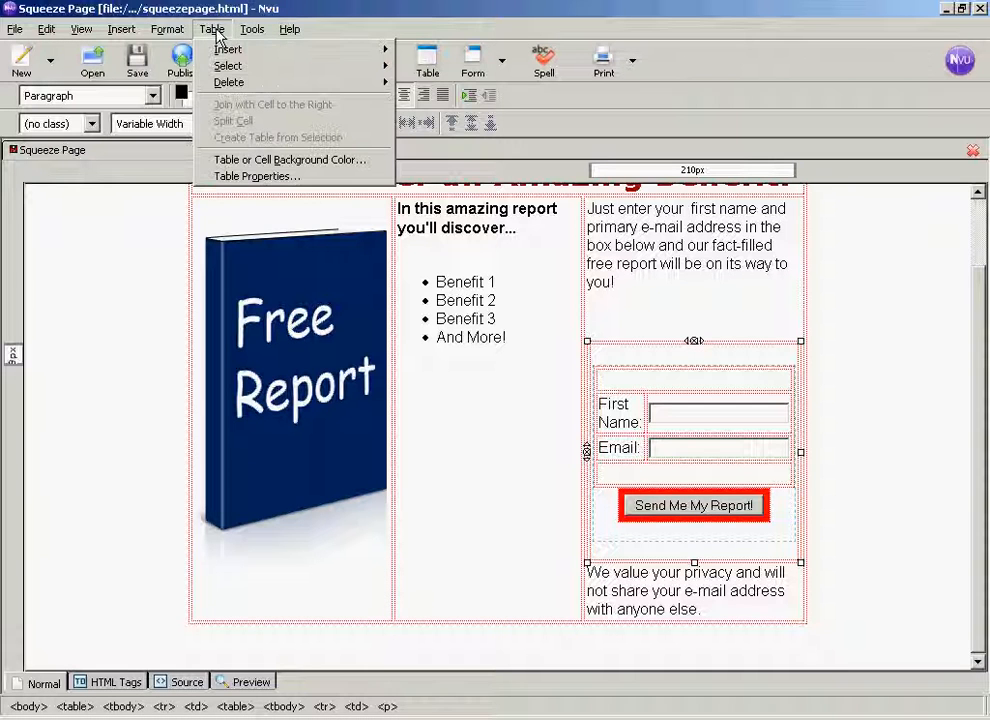
click(280, 180)
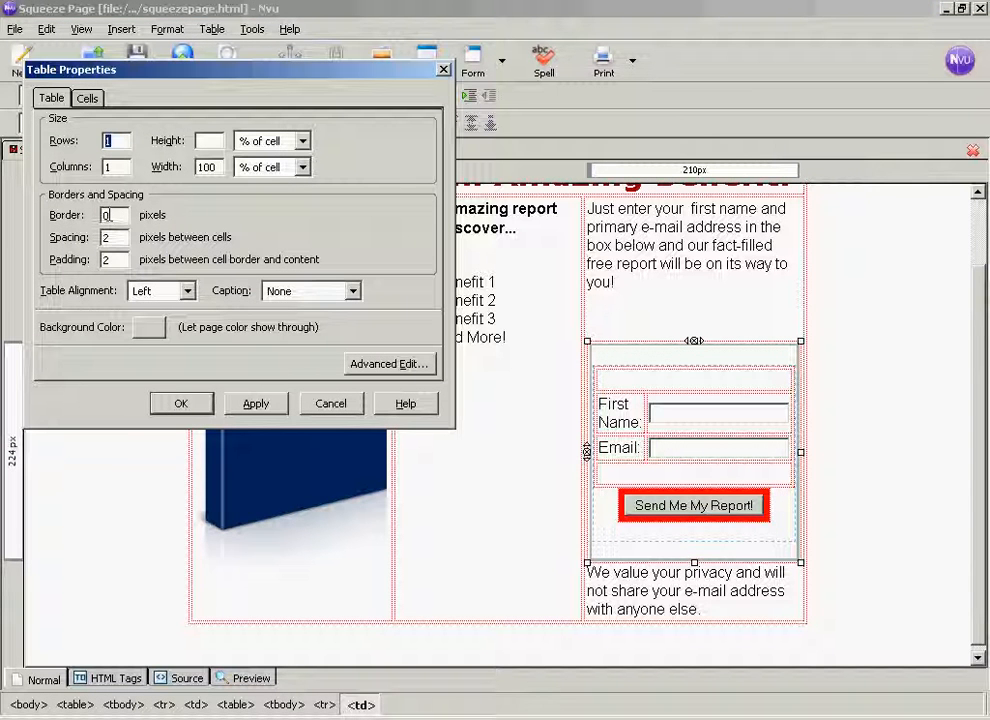
double_click(108, 215)
double_click(103, 237)
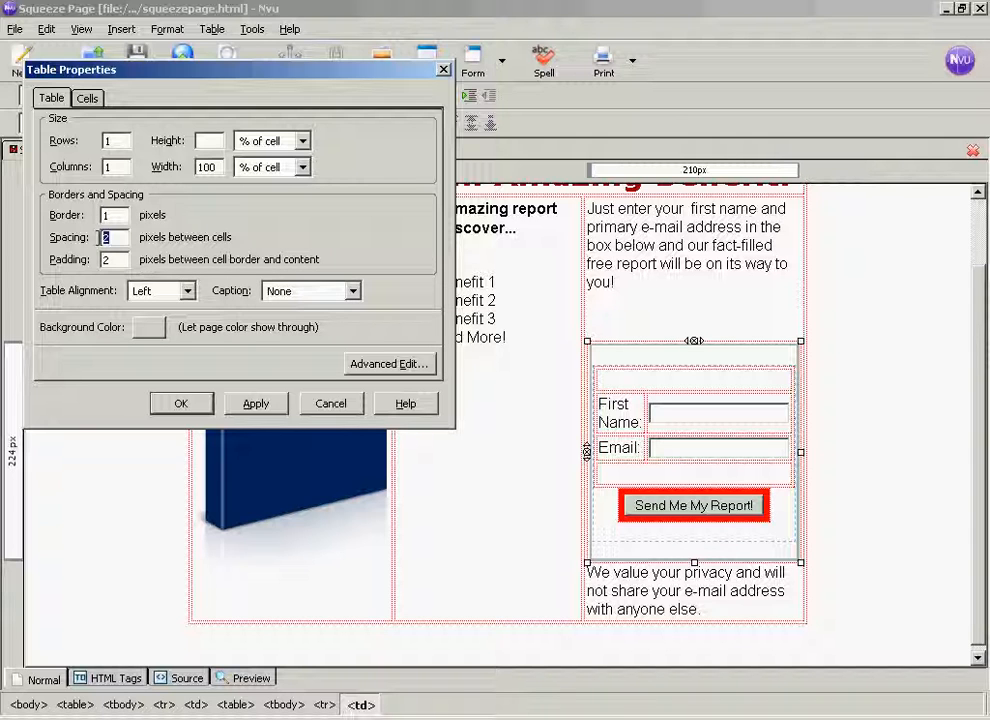
text(0)
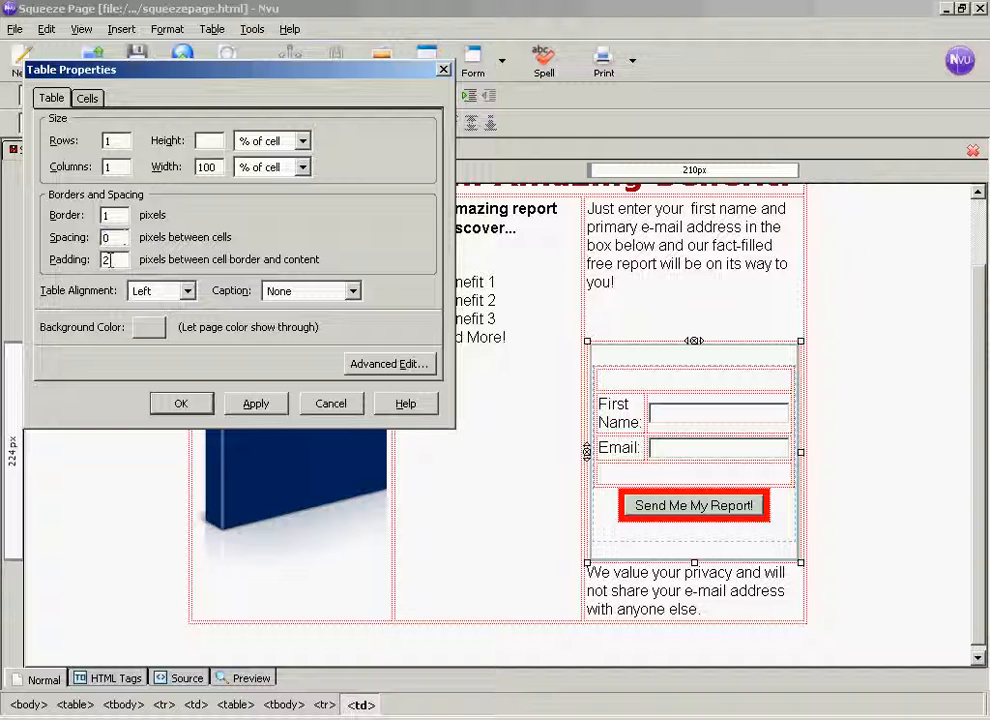
double_click(111, 259)
text(0)
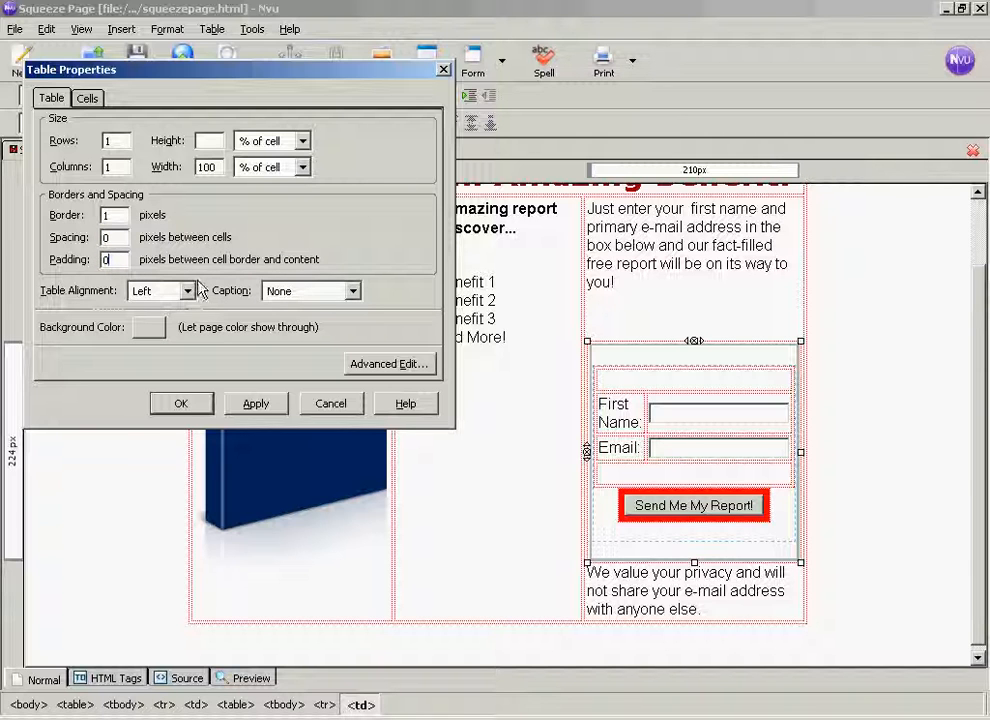
- Set the nested form table's alignment to Center and apply the table properties
click(186, 291)
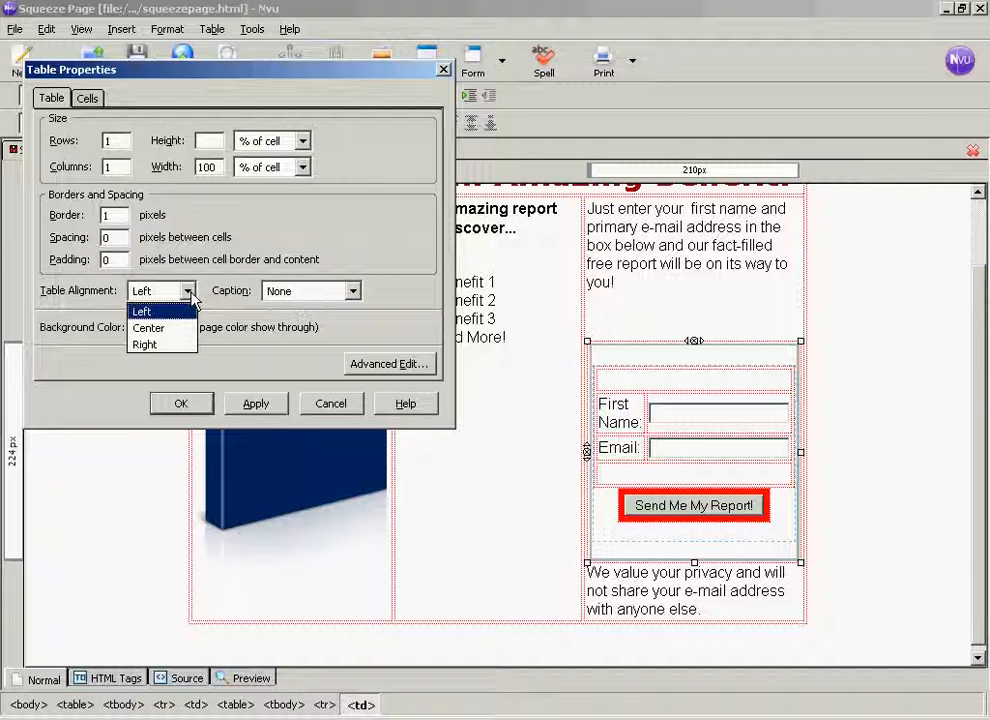
click(158, 330)
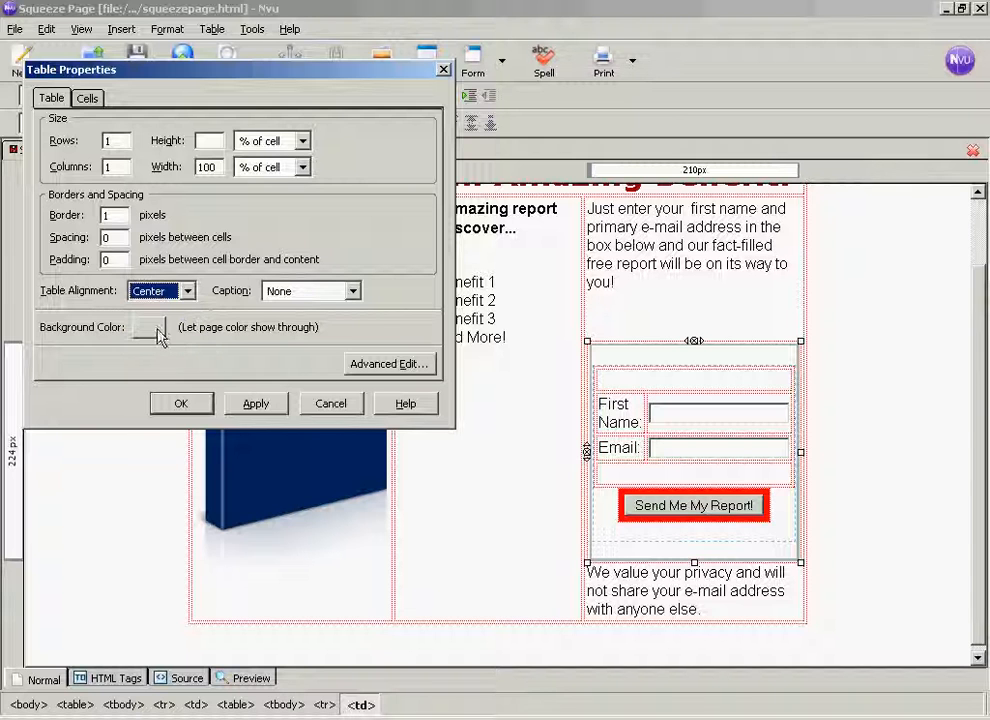
click(258, 406)
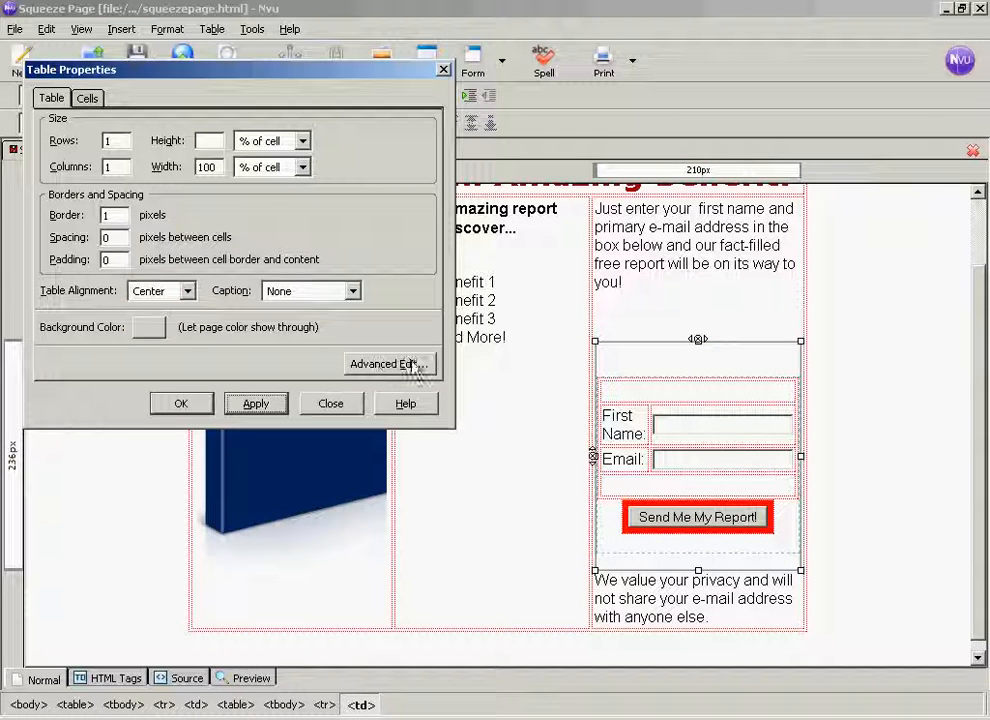
click(188, 412)
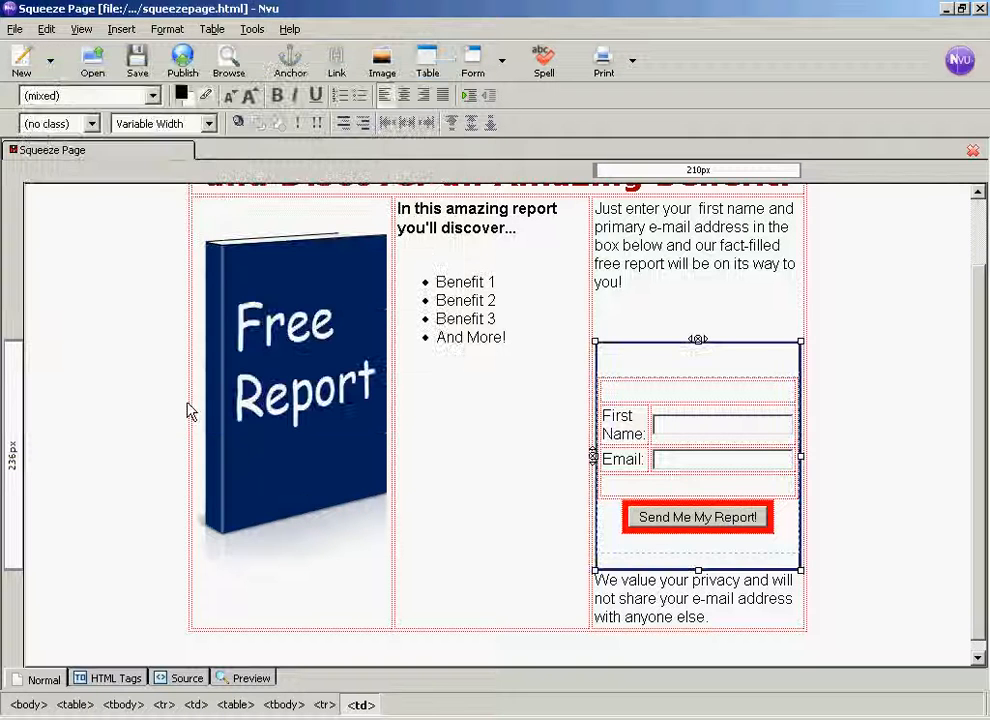
- Save the squeeze page and reload squeezepage.html in Firefox to check the framed form
click(617, 306)
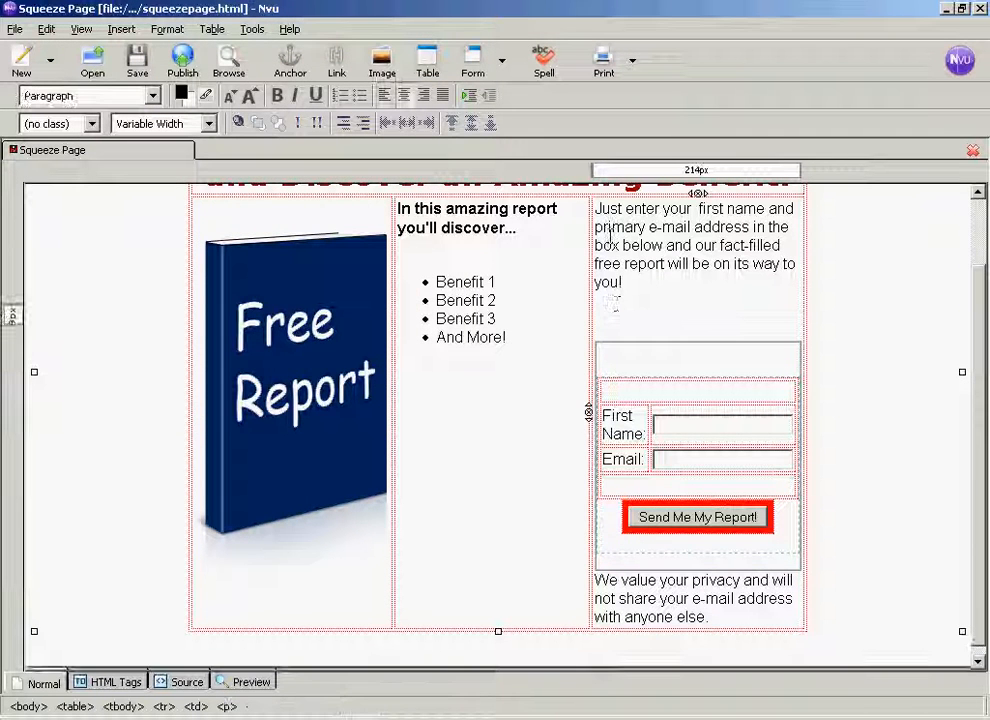
click(625, 348)
click(138, 60)
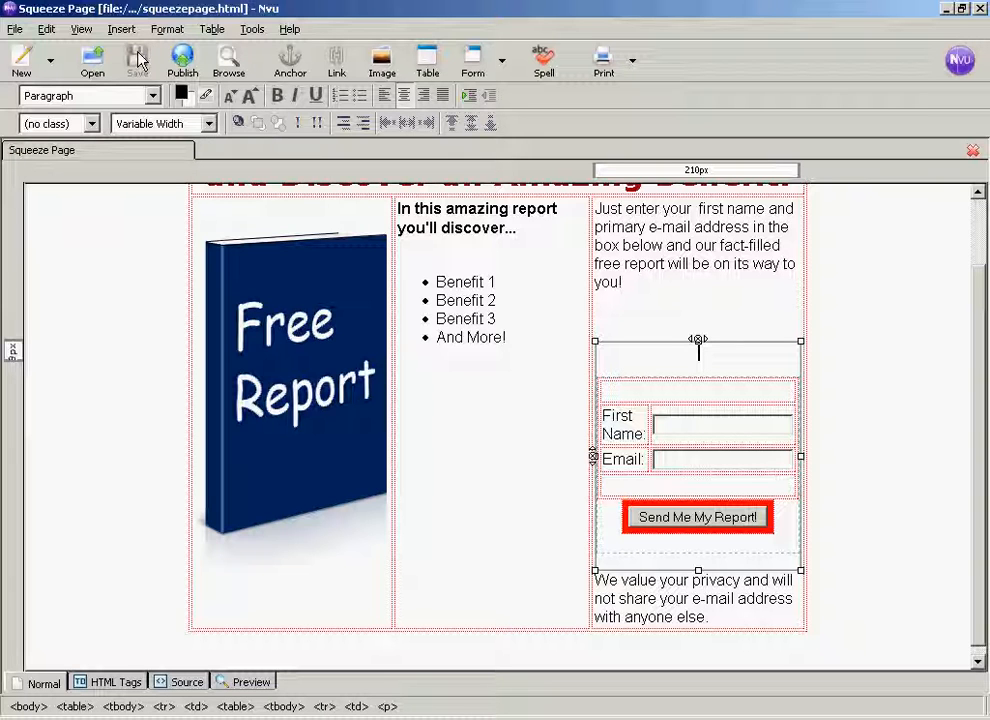
click(611, 718)
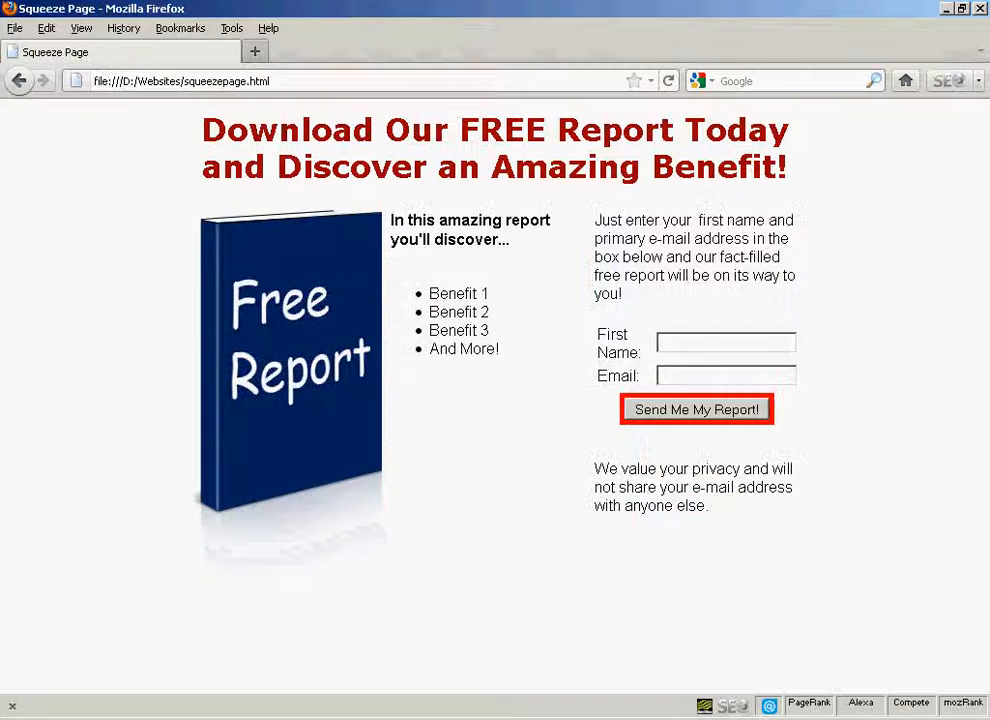
click(669, 82)
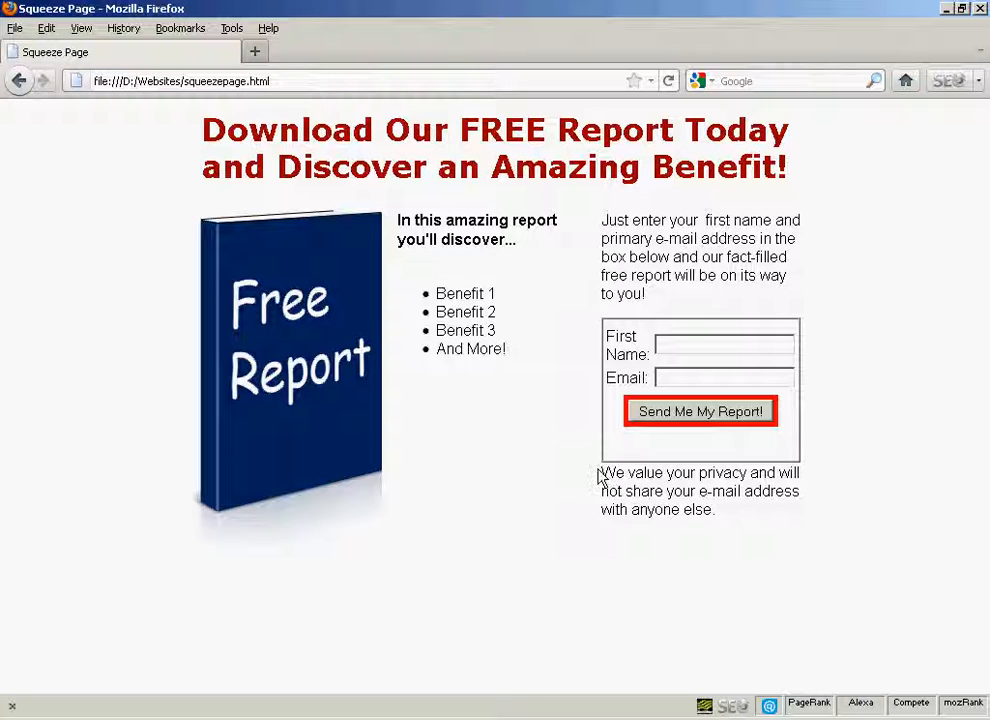
- Back in Nvu, add a blank line between the framed form and the privacy statement, and check the saved page in Firefox
key(alt+Tab)
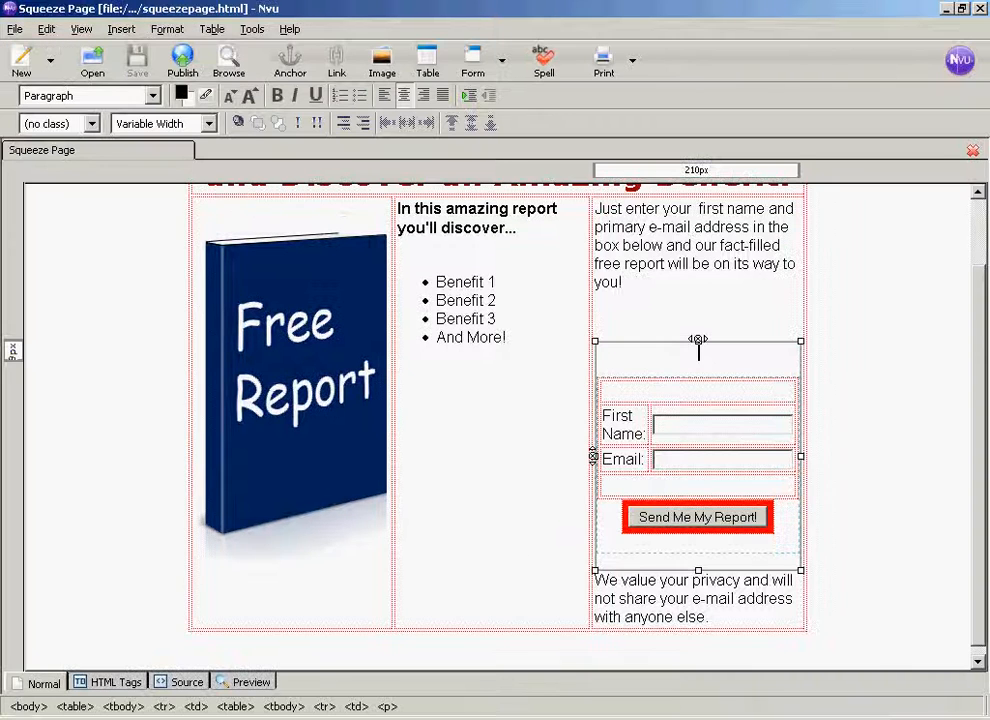
click(647, 570)
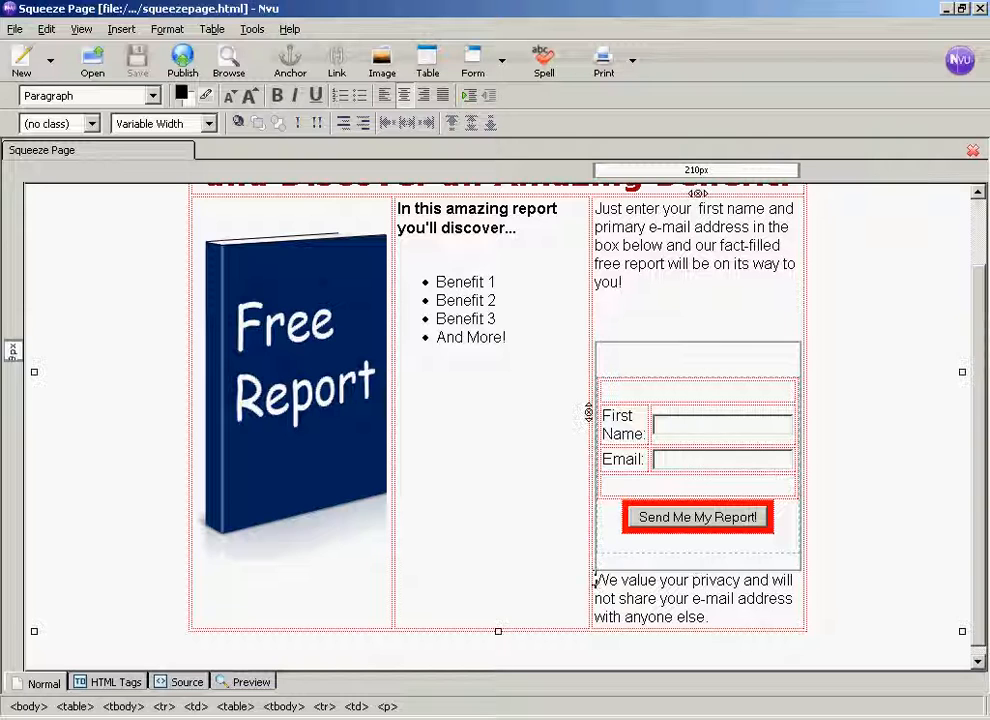
key(Return)
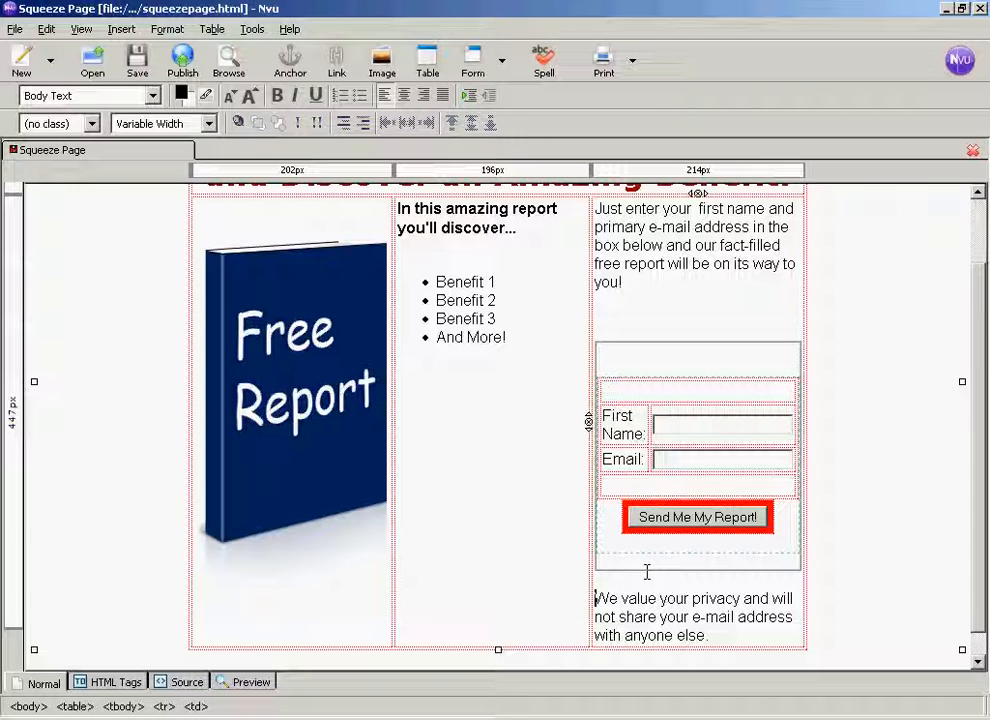
click(137, 62)
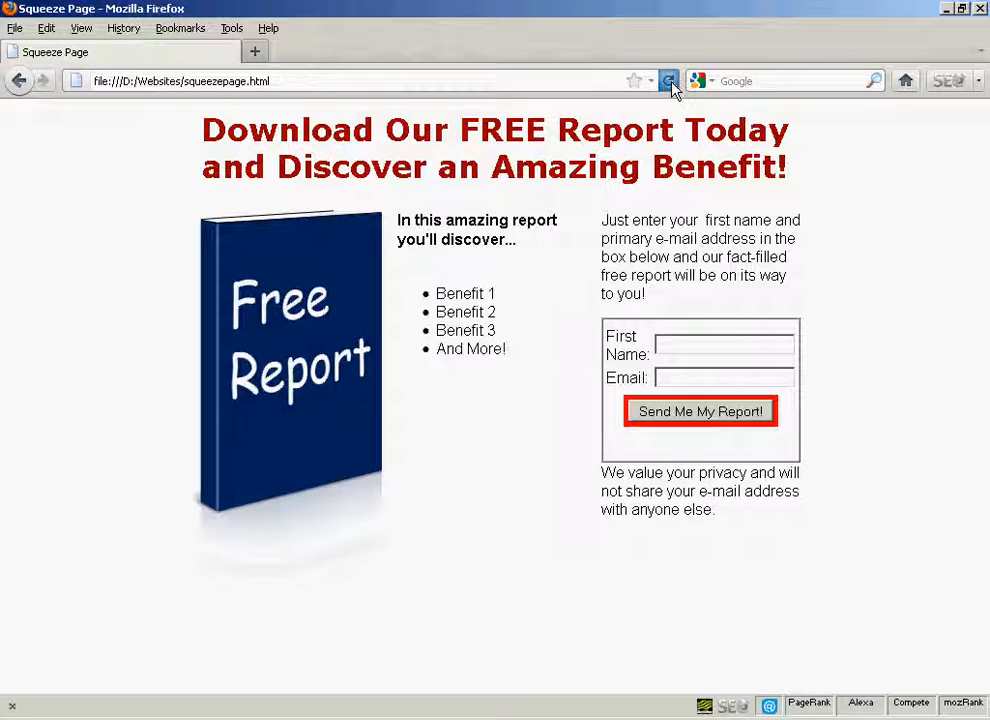
click(670, 83)
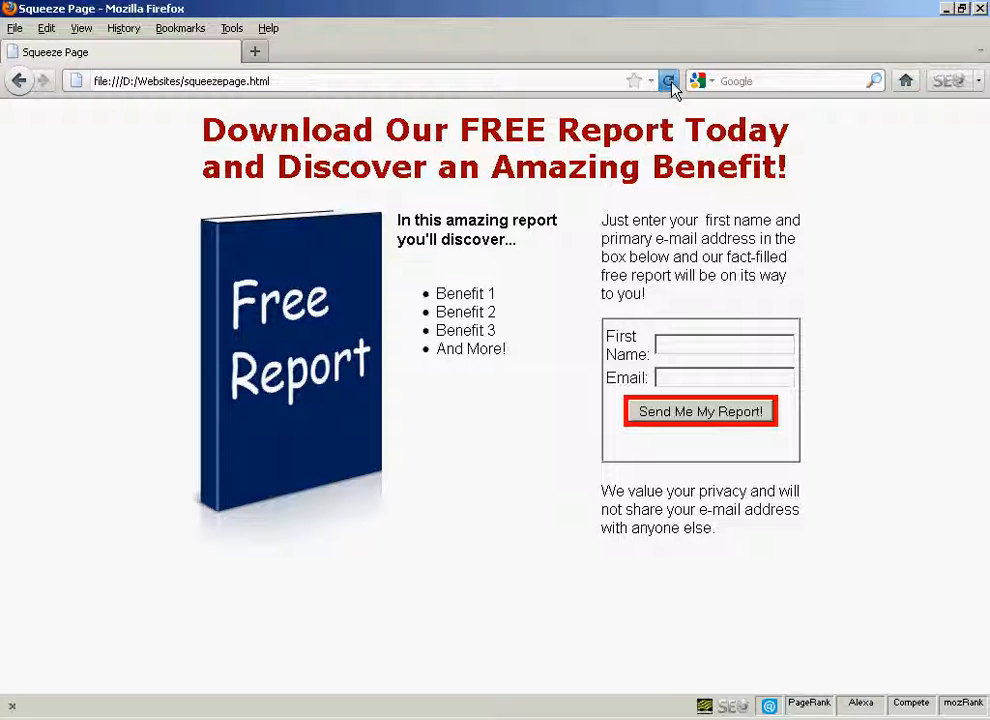